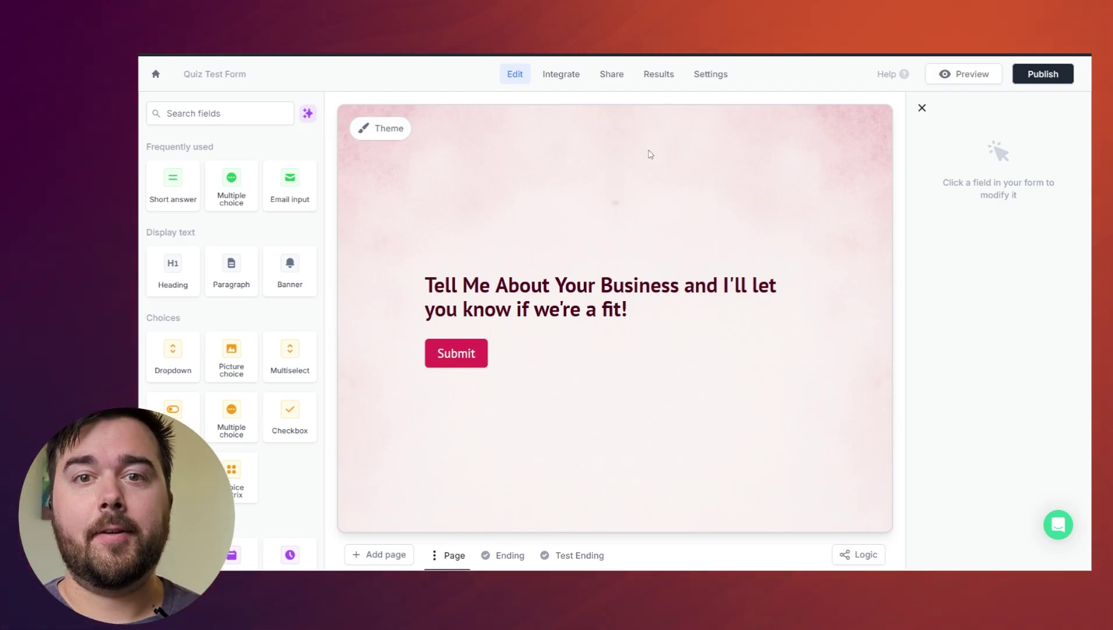
pyautogui.tripleClick(516, 285)
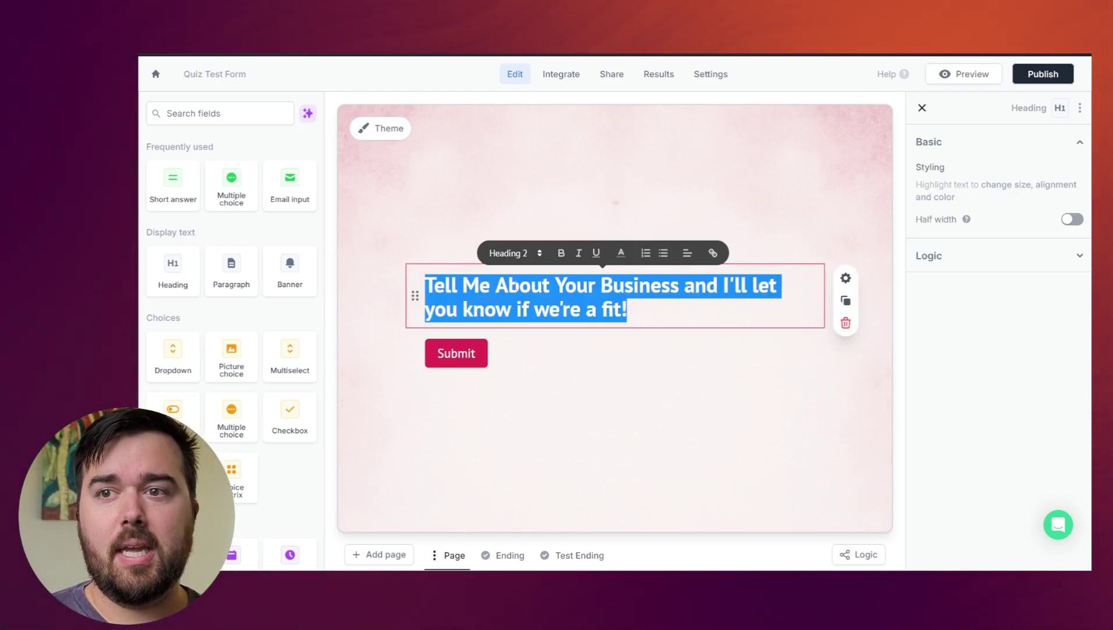
pyautogui.click(477, 182)
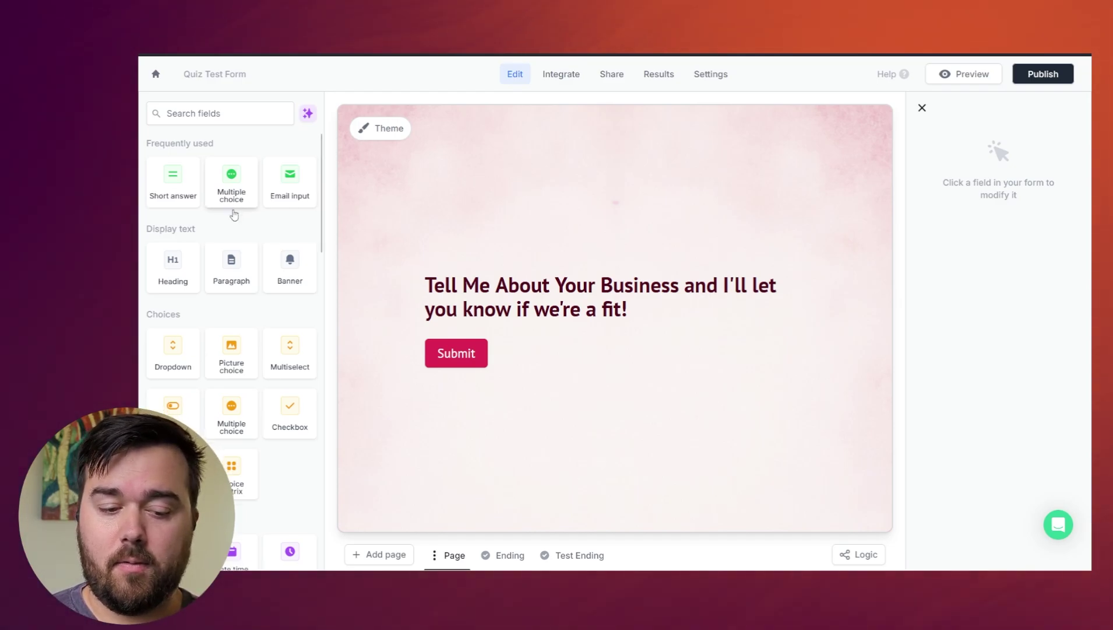
pyautogui.scroll(-4, 232, 214)
pyautogui.scroll(-4, 231, 216)
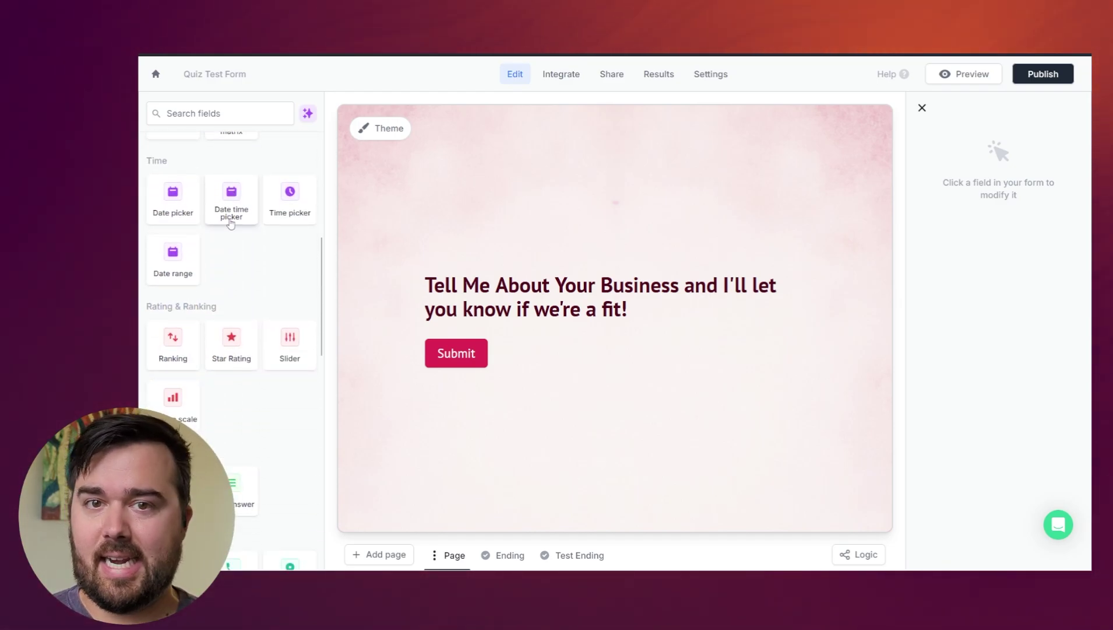
pyautogui.scroll(-5, 232, 224)
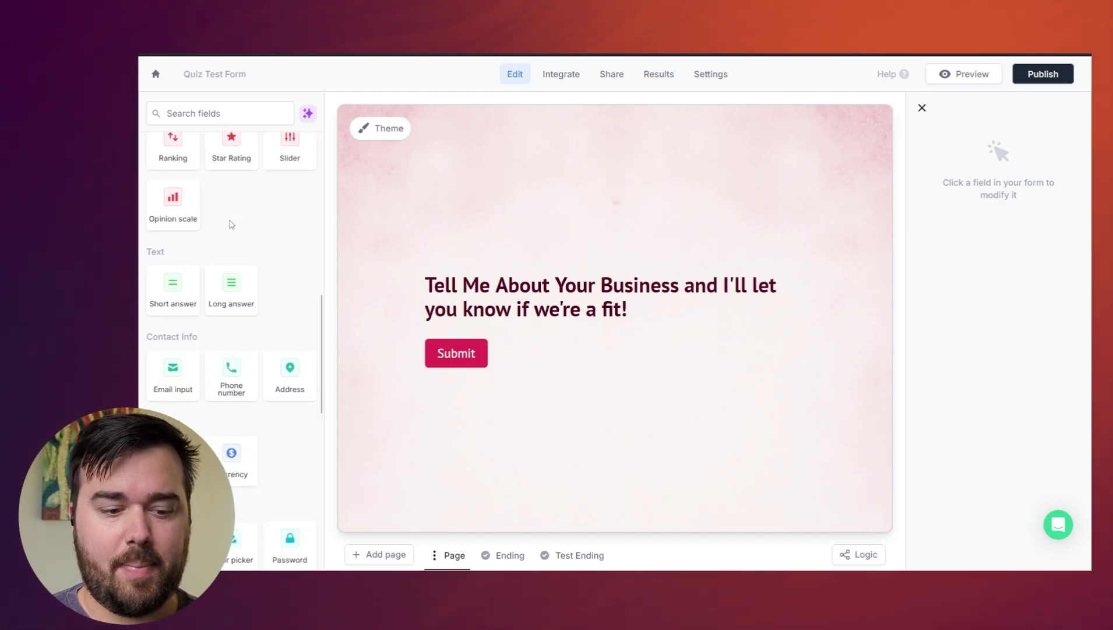
pyautogui.scroll(-6, 232, 224)
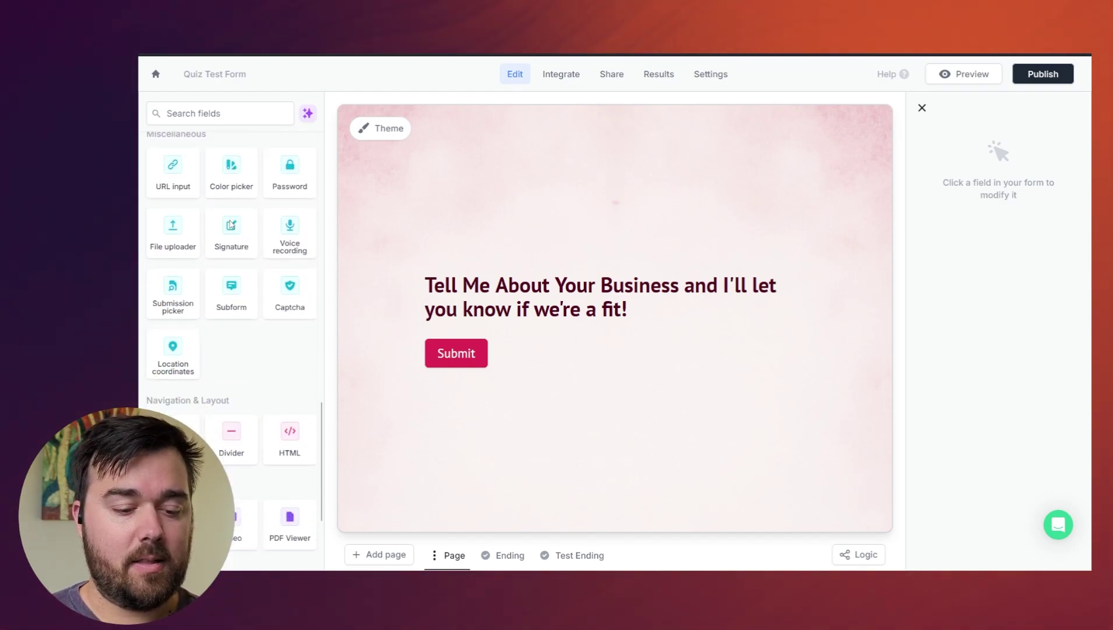
pyautogui.scroll(20, 231, 224)
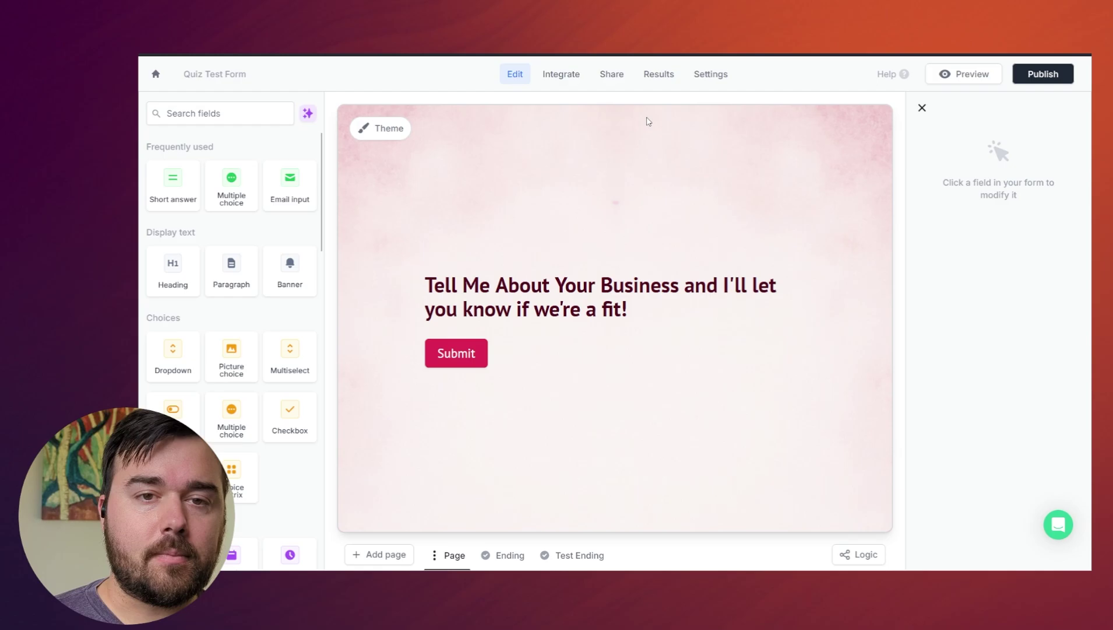
# - Switch on 'Quiz mode enabled' under Settings > Quiz mode, then go back to editing the page
pyautogui.click(710, 82)
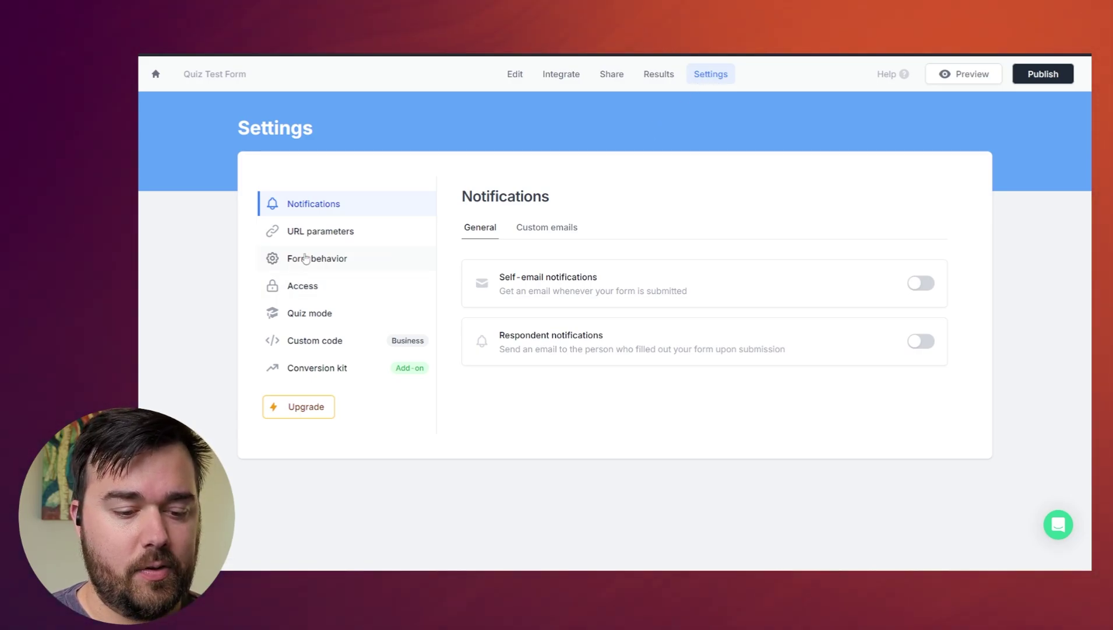
pyautogui.click(315, 318)
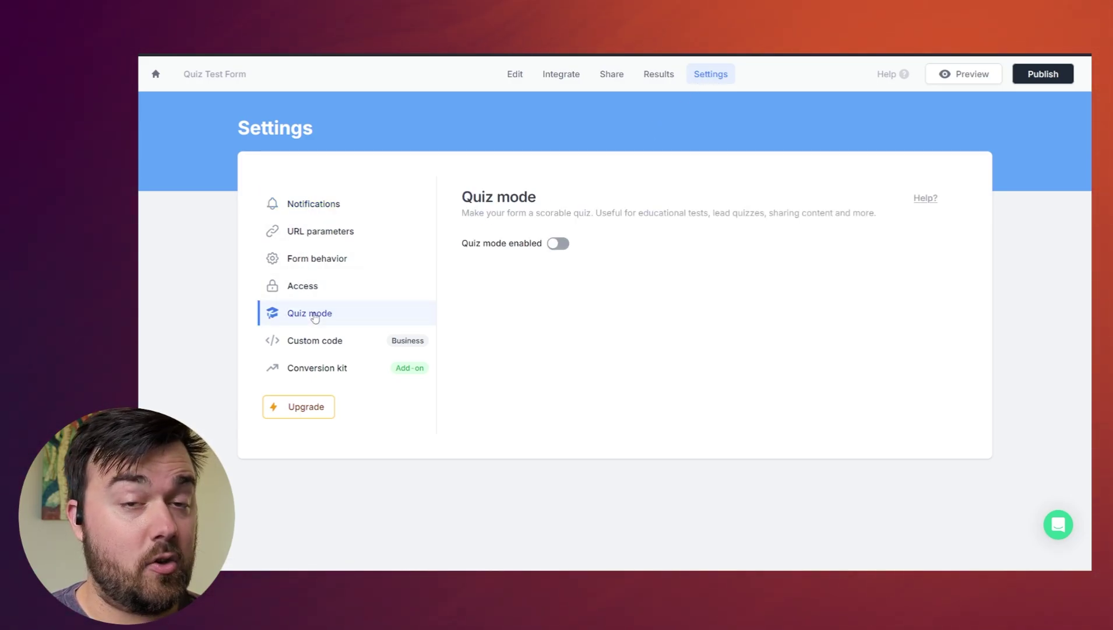
pyautogui.click(559, 244)
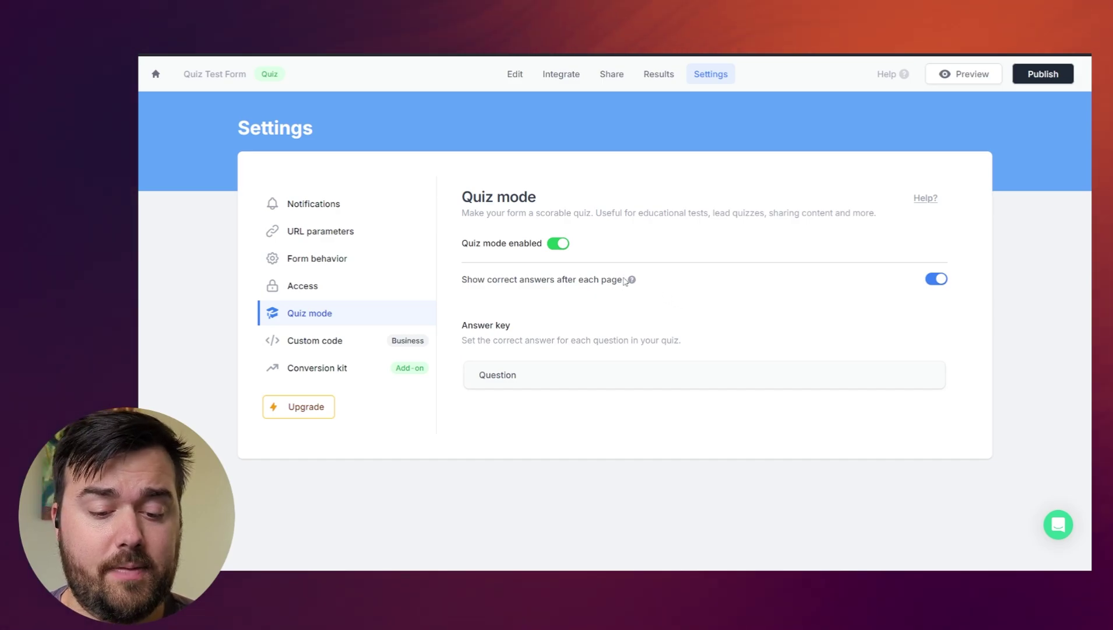
pyautogui.click(515, 74)
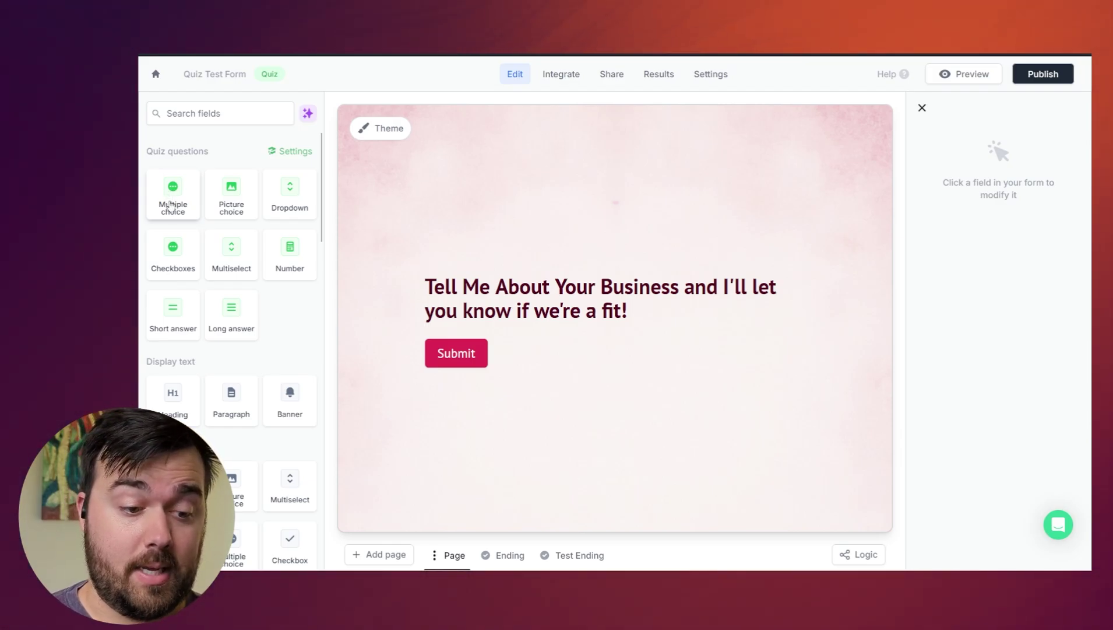
# - Add Short answer, Multiple choice, Multiselect and Number questions below the heading
pyautogui.moveTo(173, 313); pyautogui.dragTo(460, 312)
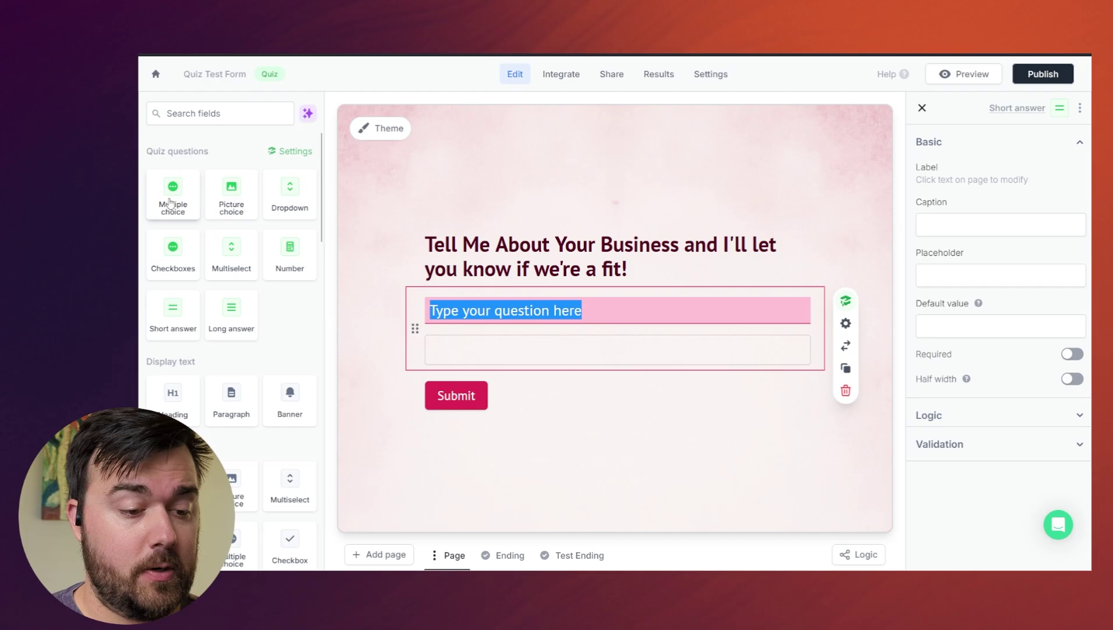
pyautogui.moveTo(169, 202); pyautogui.dragTo(422, 324)
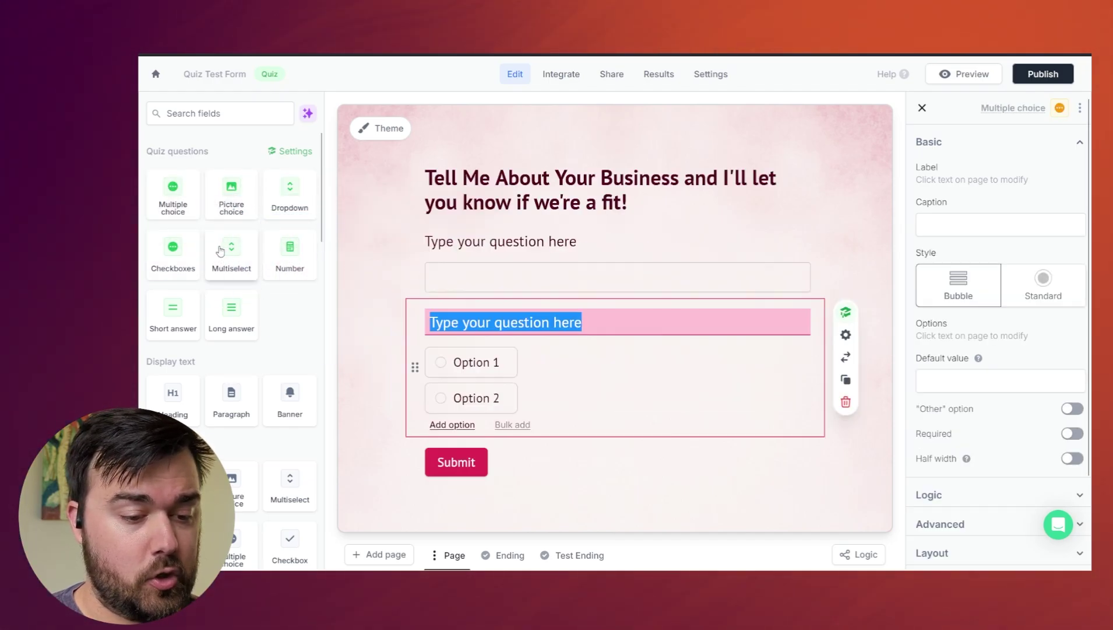
pyautogui.moveTo(238, 257); pyautogui.dragTo(409, 279)
pyautogui.moveTo(290, 257); pyautogui.dragTo(540, 352)
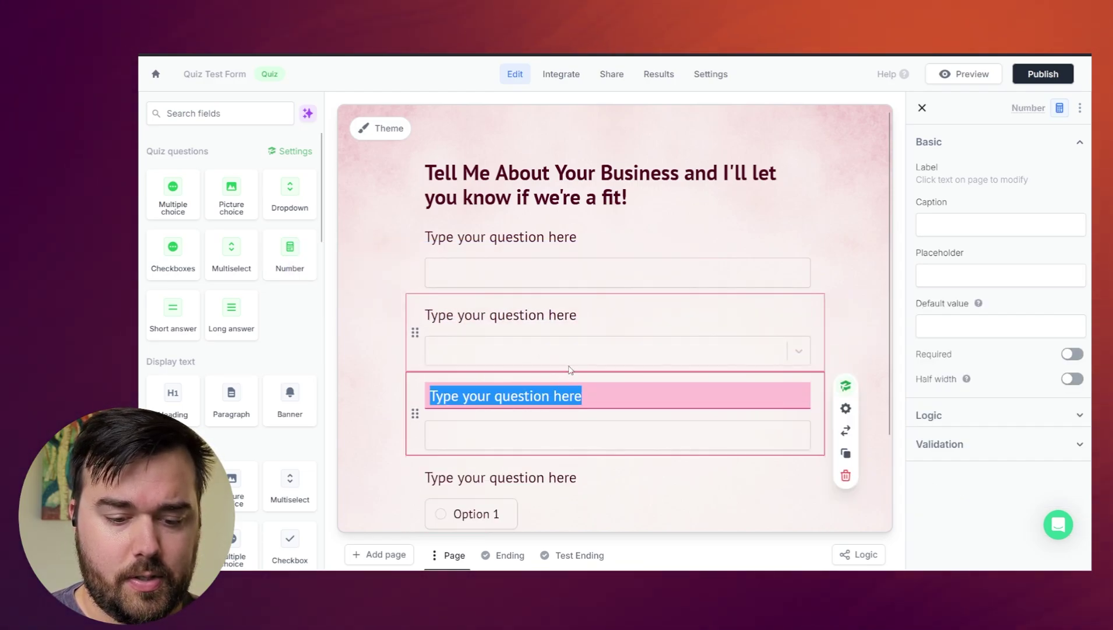
pyautogui.scroll(-1, 537, 315)
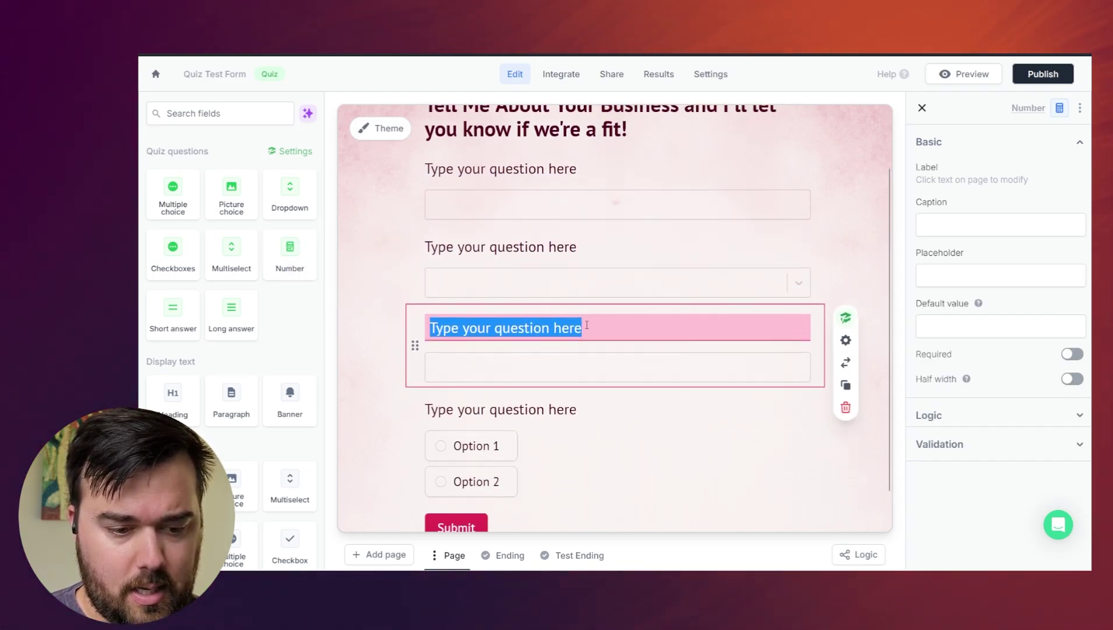
pyautogui.scroll(1, 595, 329)
# - Relabel the first question 'What is your name' and the second as the work-type question
pyautogui.click(527, 239)
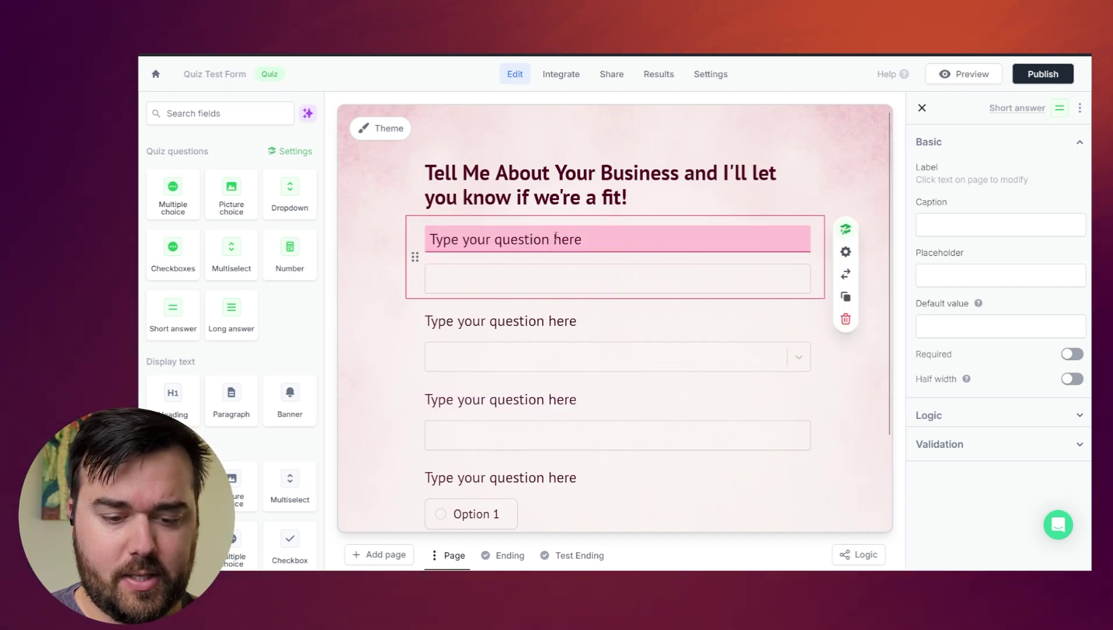
pyautogui.tripleClick(555, 239)
pyautogui.write('What is your name')
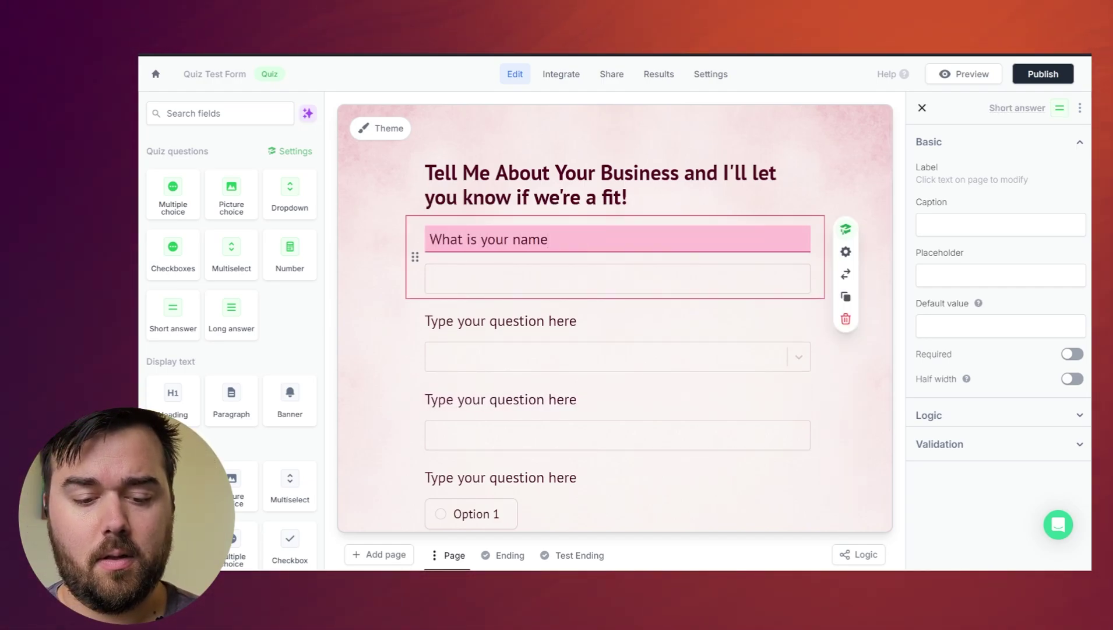
pyautogui.tripleClick(566, 320)
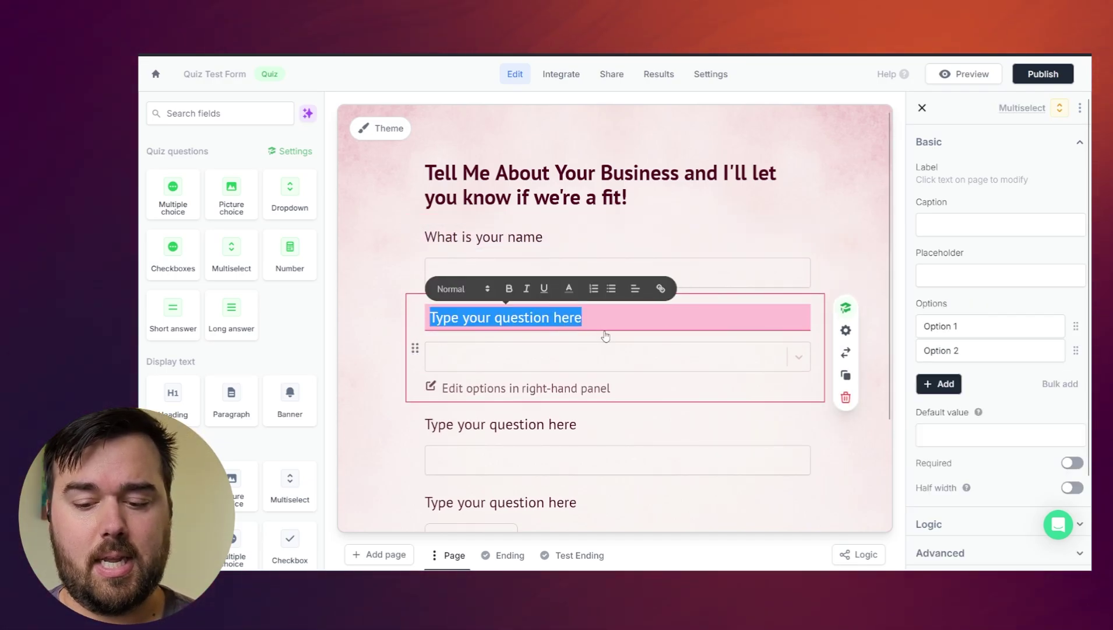
pyautogui.write('What kind of work are you looking for?')
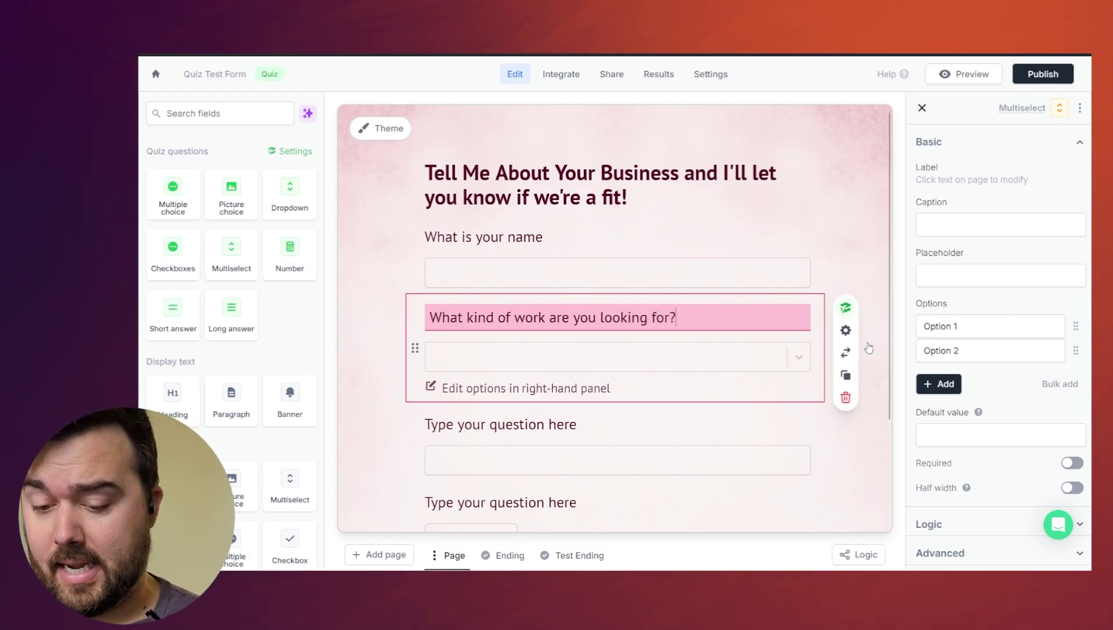
# - Fill the work options with No Code Automations and Website design, and add a third option
pyautogui.tripleClick(965, 320)
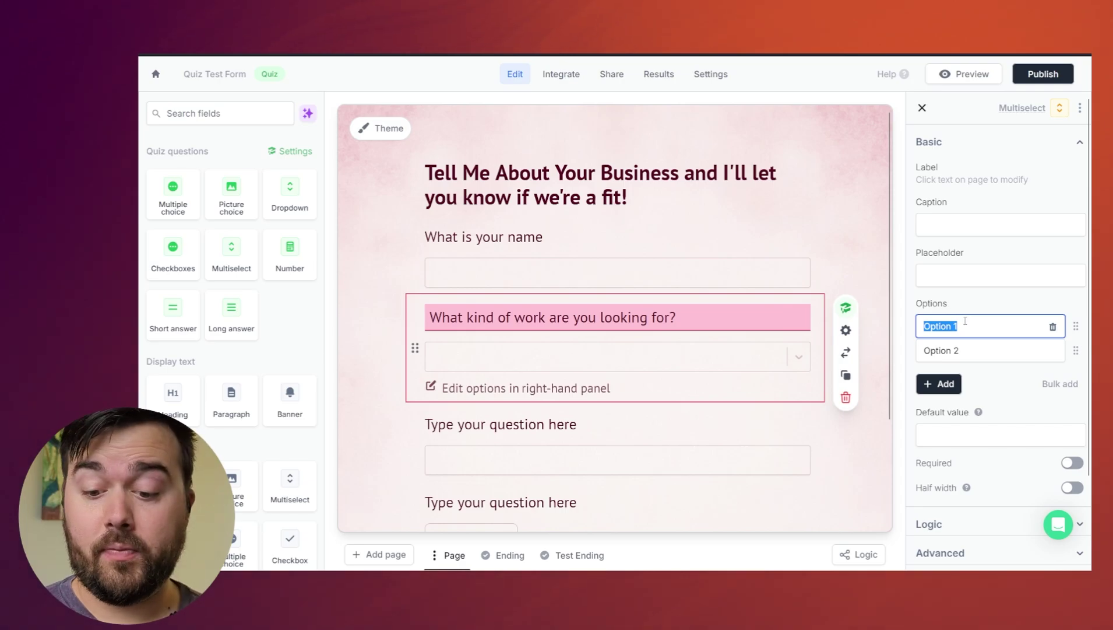
pyautogui.write('No Code Automa')
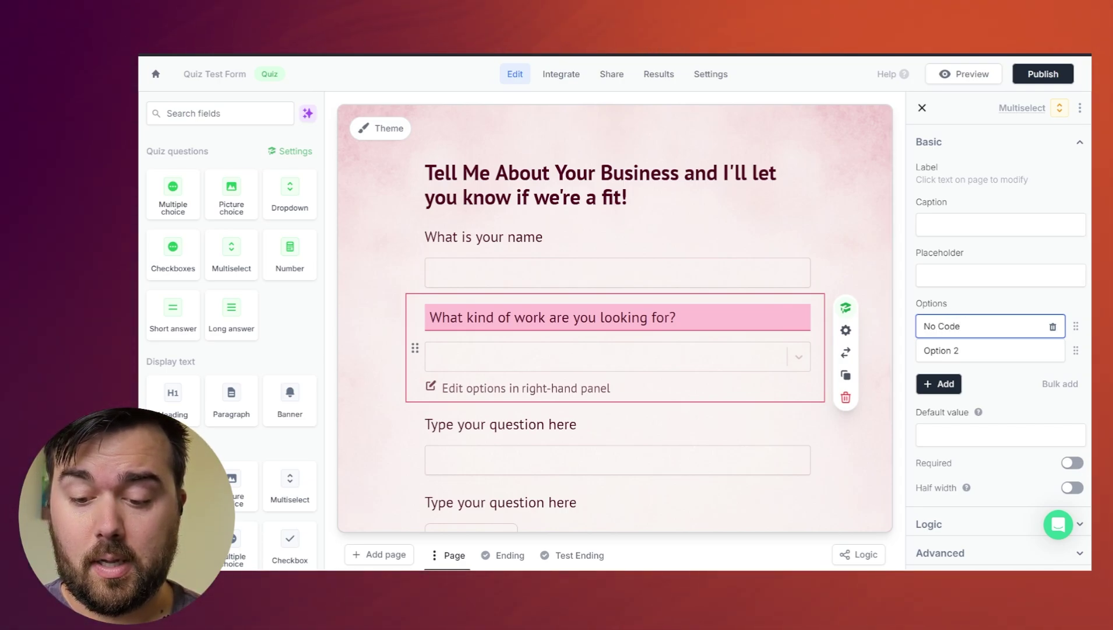
pyautogui.click(974, 345)
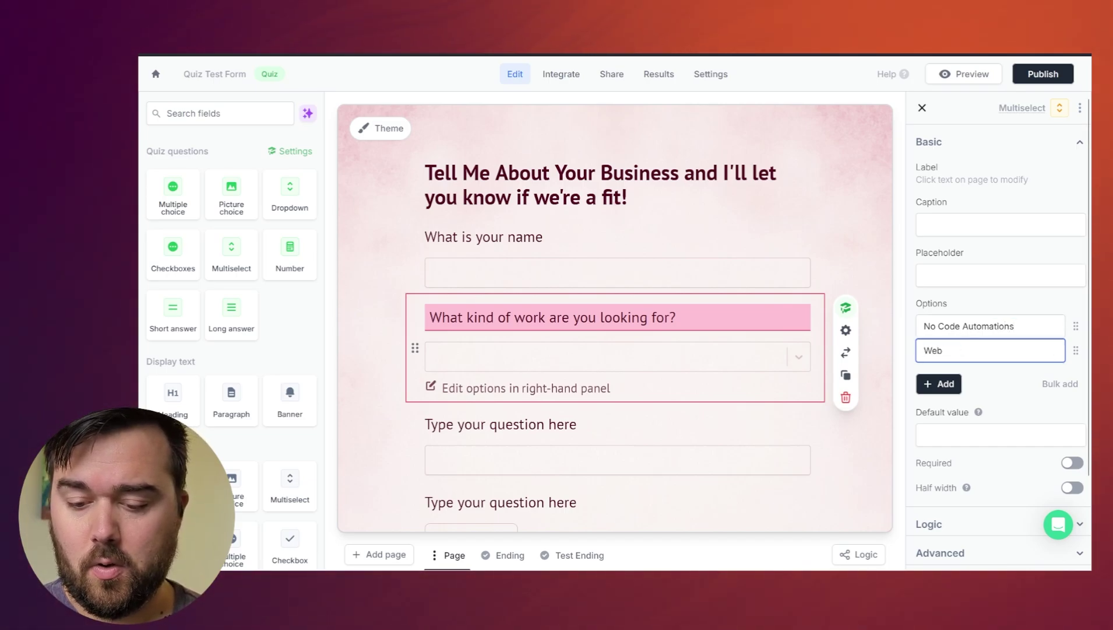
pyautogui.write('Website design')
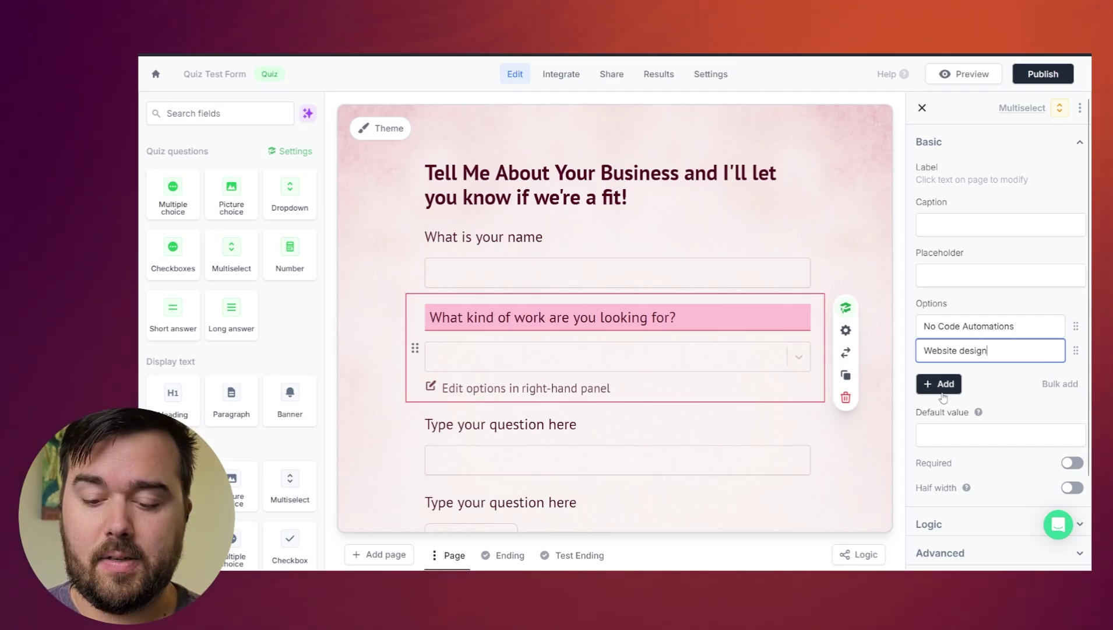
pyautogui.click(935, 383)
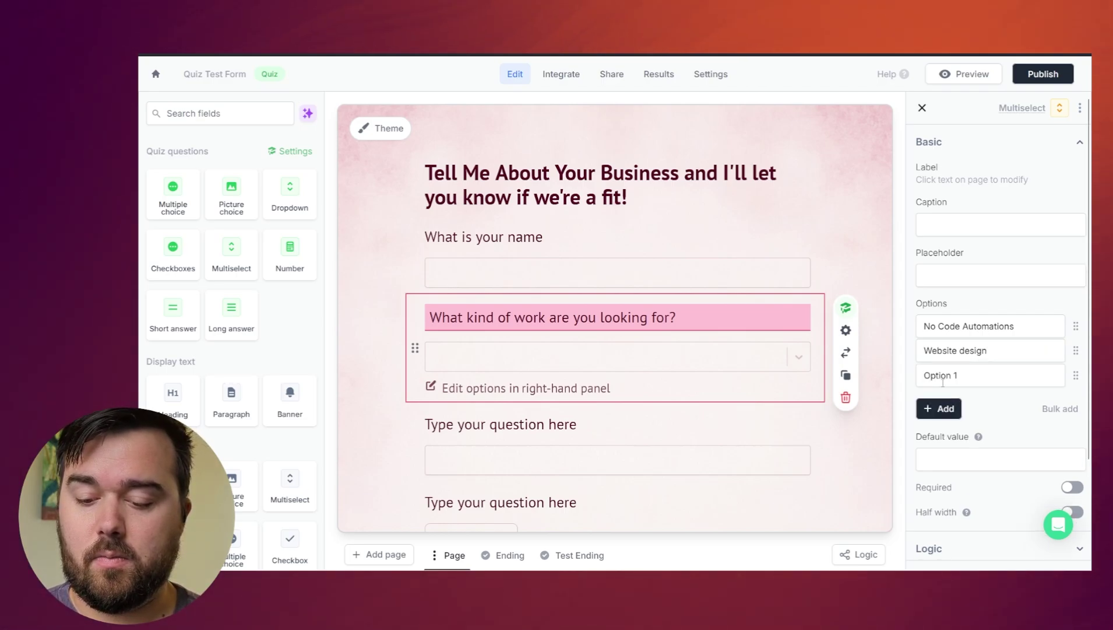
pyautogui.tripleClick(946, 370)
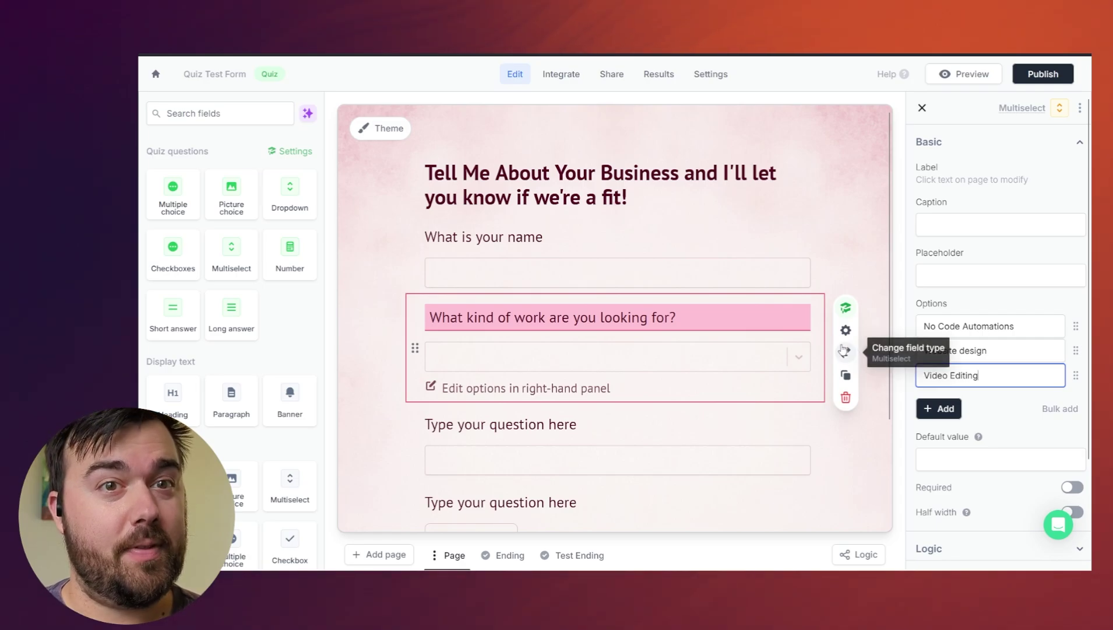
# - Label the number question 'What is your budget to work on this project?'
pyautogui.scroll(-1, 802, 338)
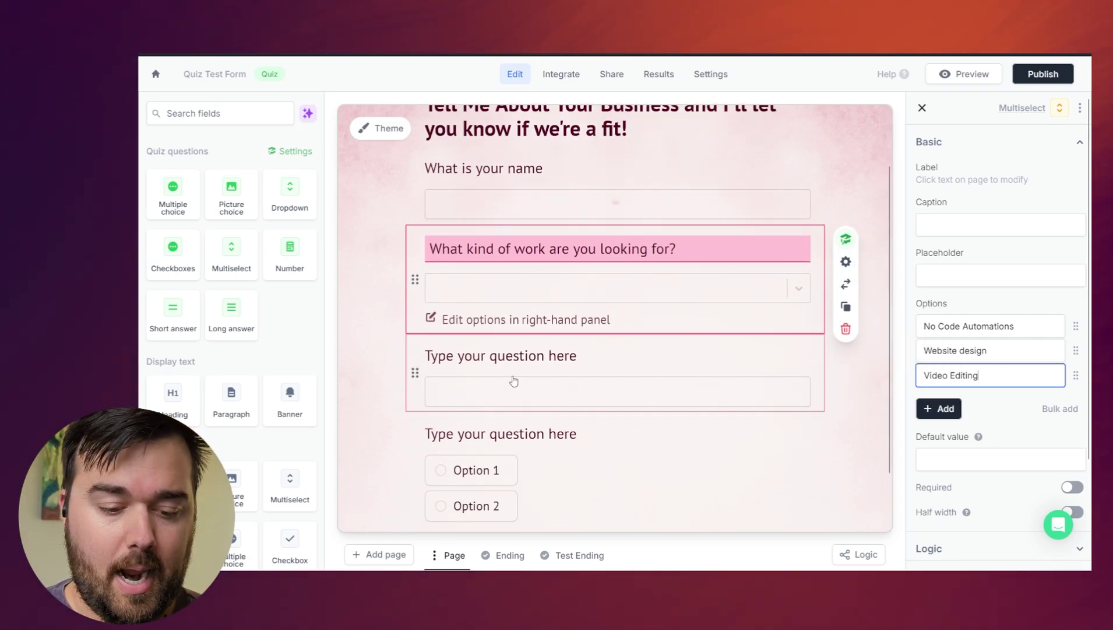
pyautogui.click(517, 355)
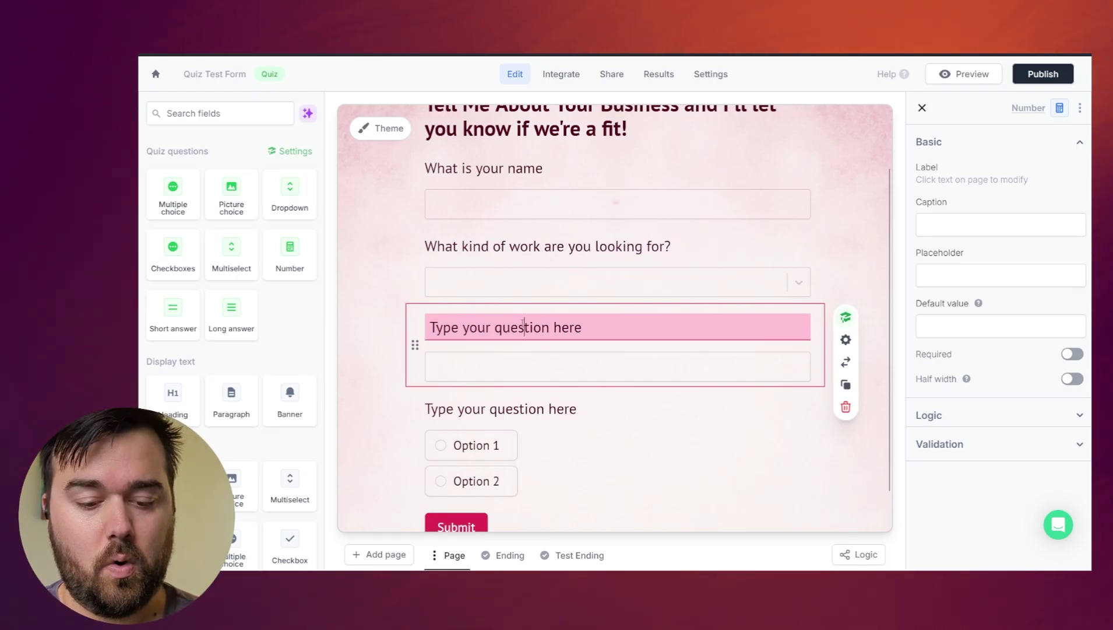
pyautogui.tripleClick(506, 327)
pyautogui.write('What is your')
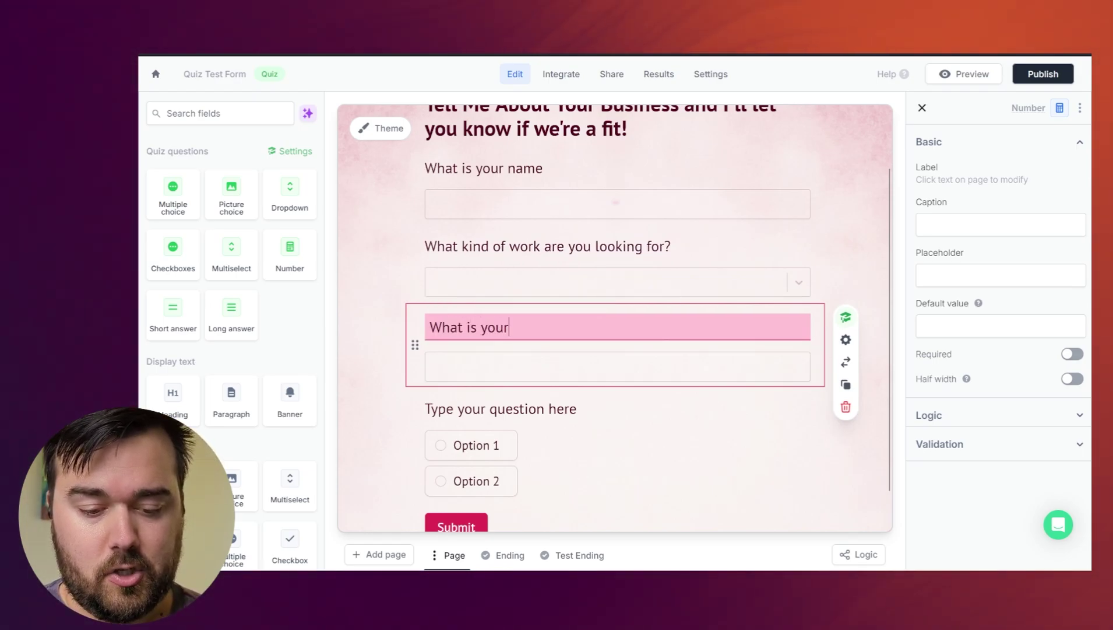
pyautogui.write(' budget to wo')
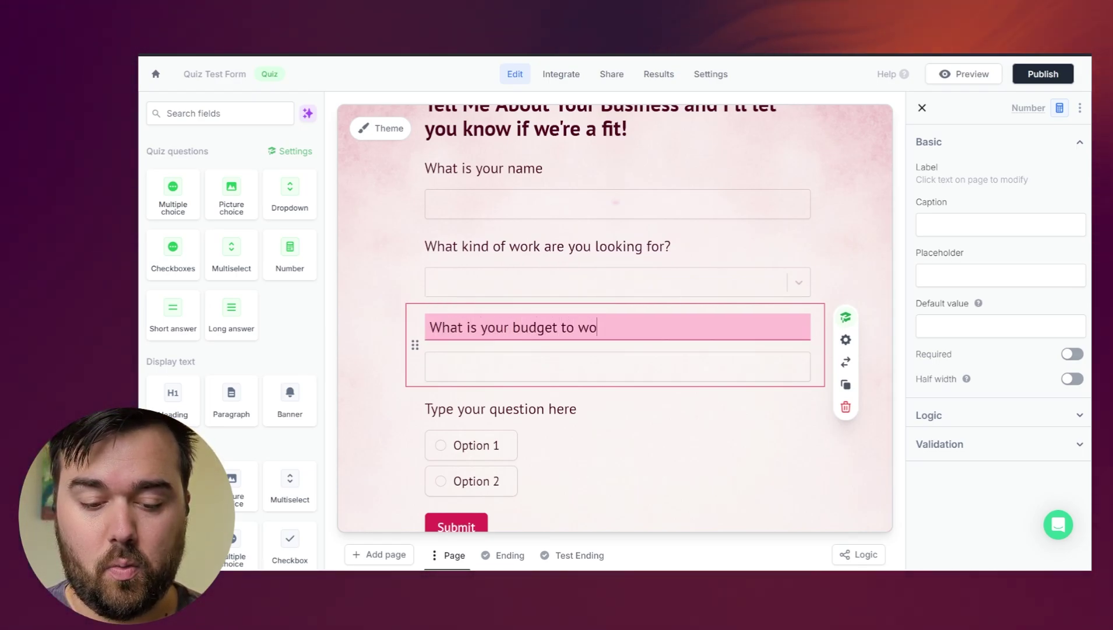
pyautogui.write('rk on this')
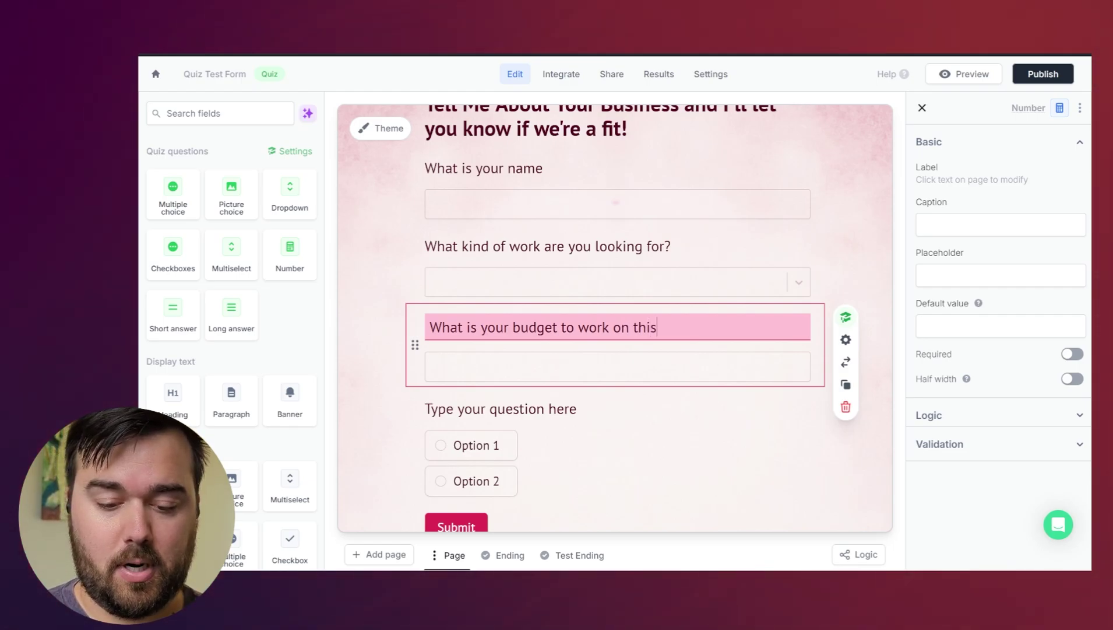
pyautogui.write(' project?')
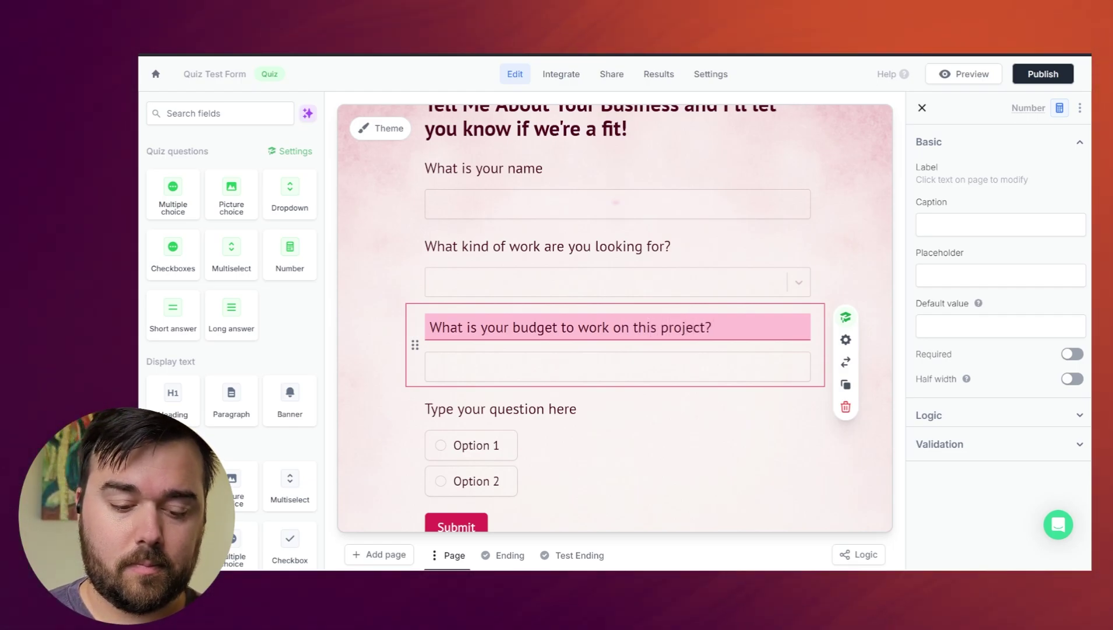
# - Title the last question 'What's the number one College Football Team' with options Georgia Bulldawgs and Florida Gaters
pyautogui.doubleClick(567, 407)
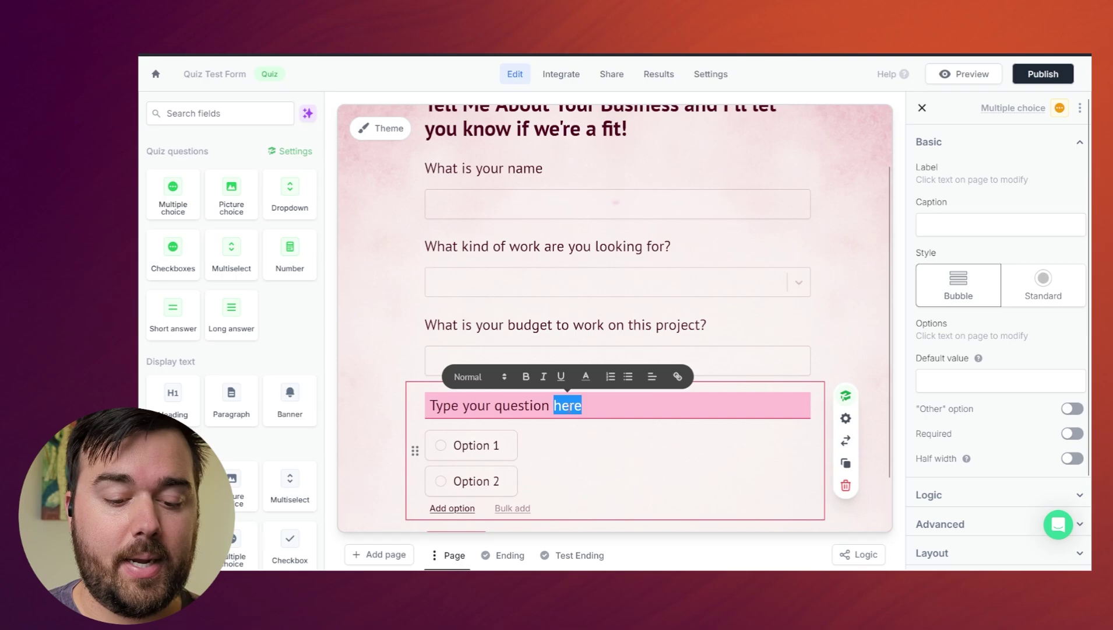
pyautogui.hotkey('ctrl', 'a')
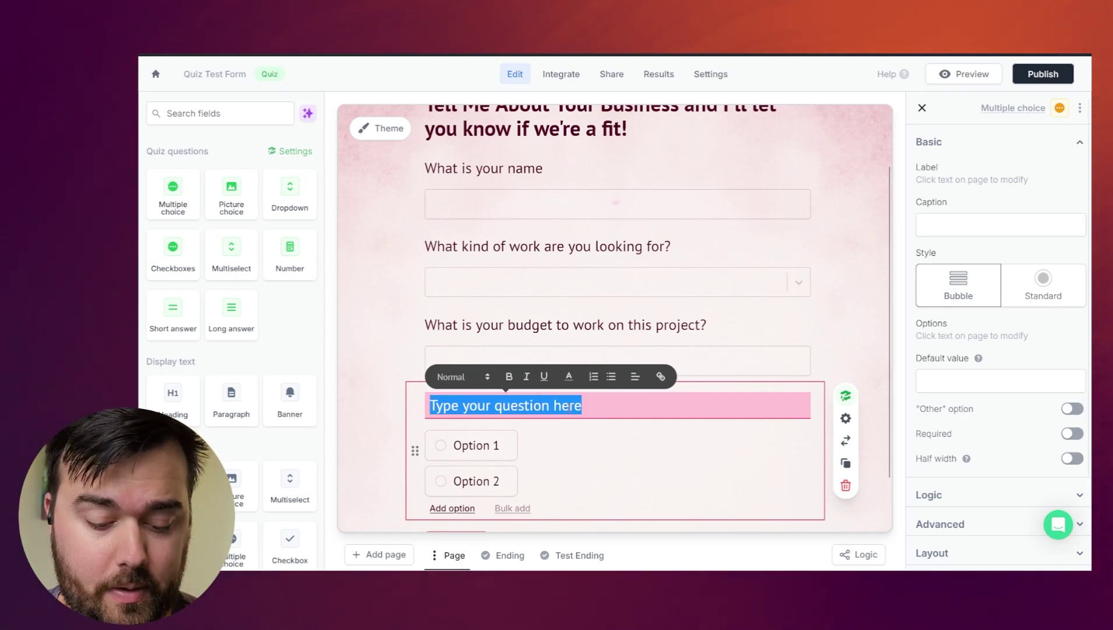
pyautogui.write('What')
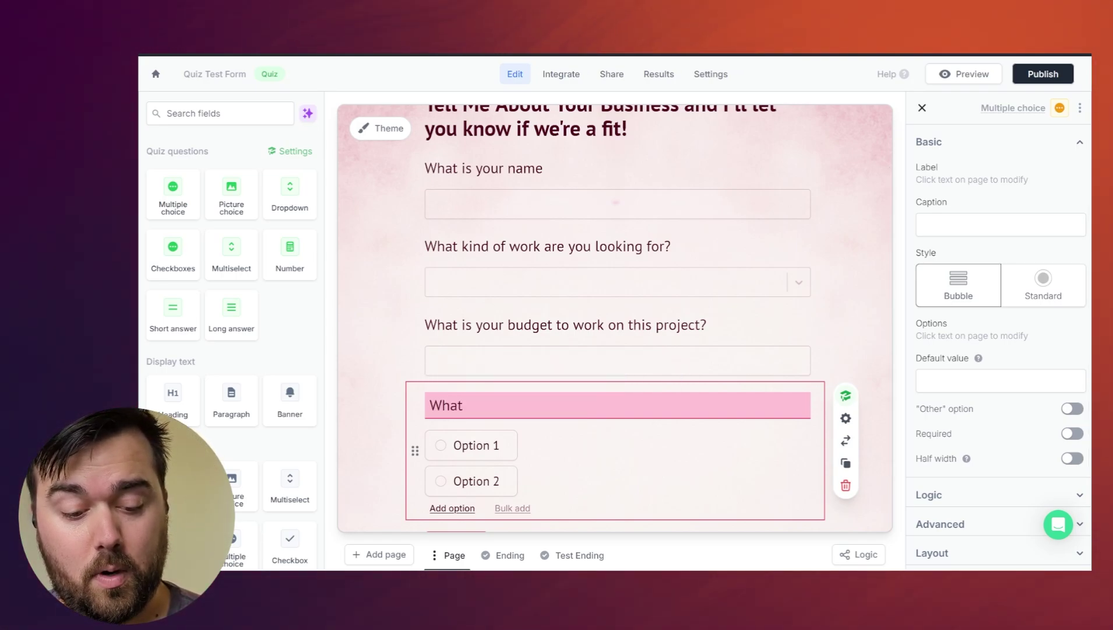
pyautogui.write("'s the number one")
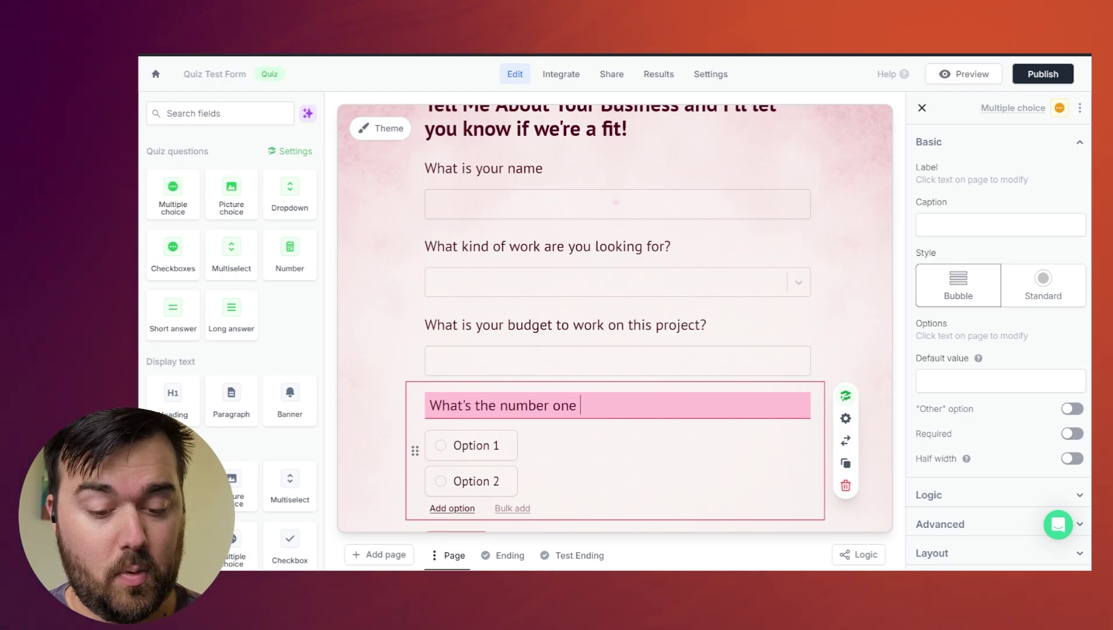
pyautogui.write(' College Football Team')
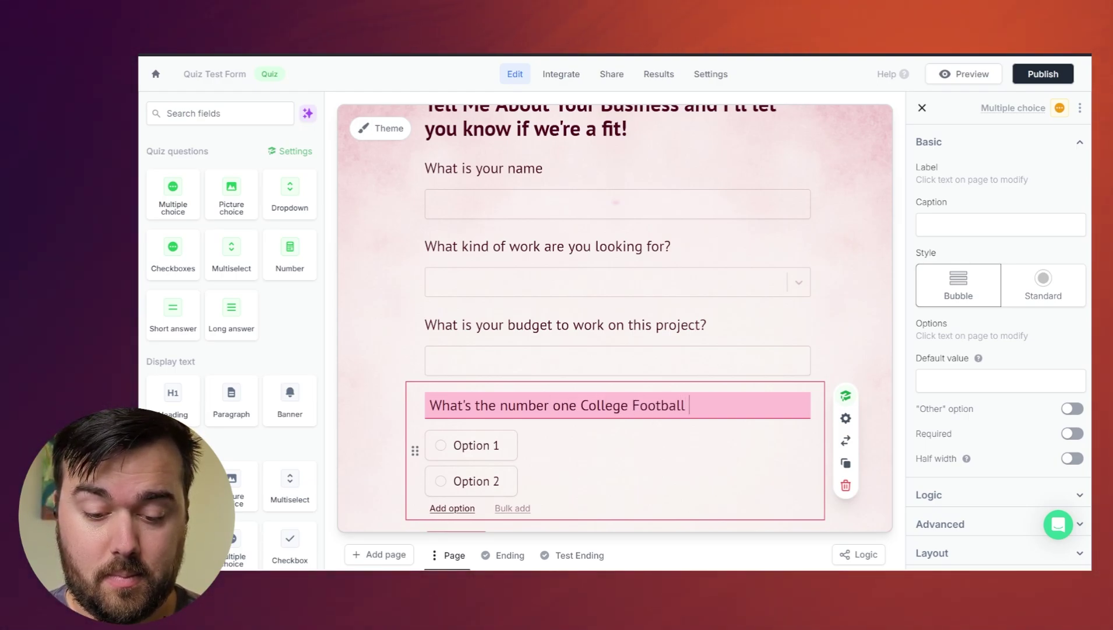
pyautogui.click(496, 445)
pyautogui.write('Georgia')
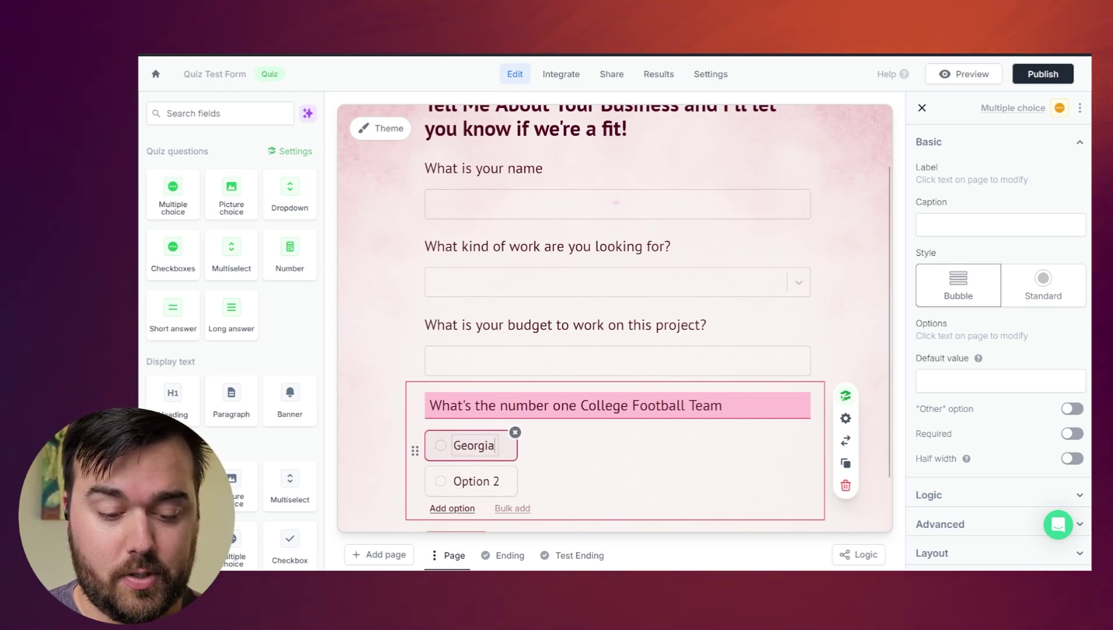
pyautogui.write(' Bulldawgs')
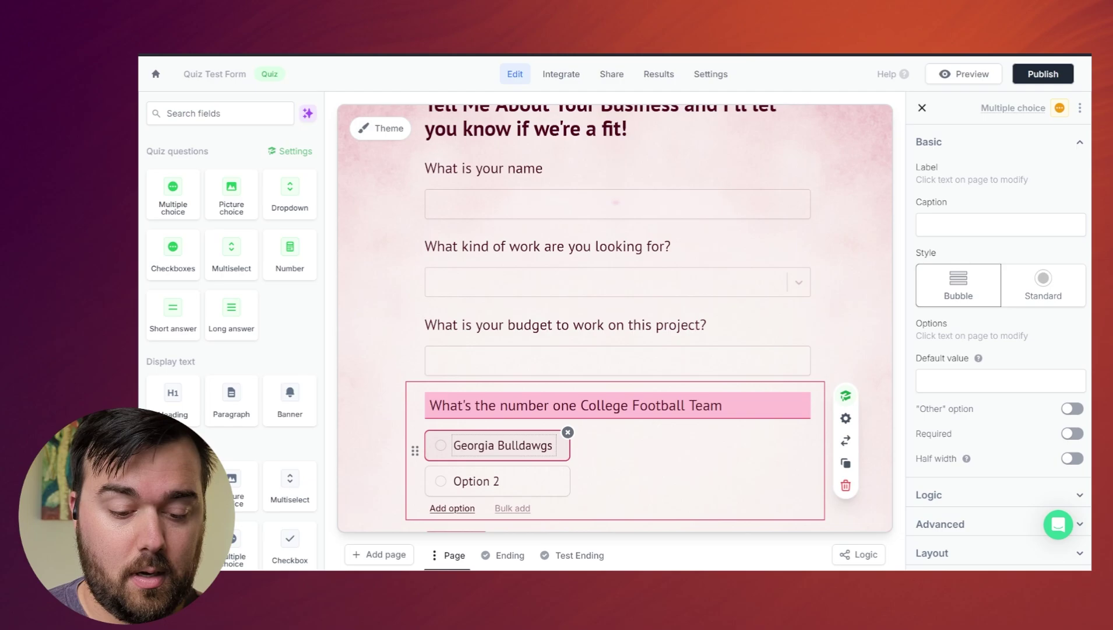
pyautogui.press('Tab')
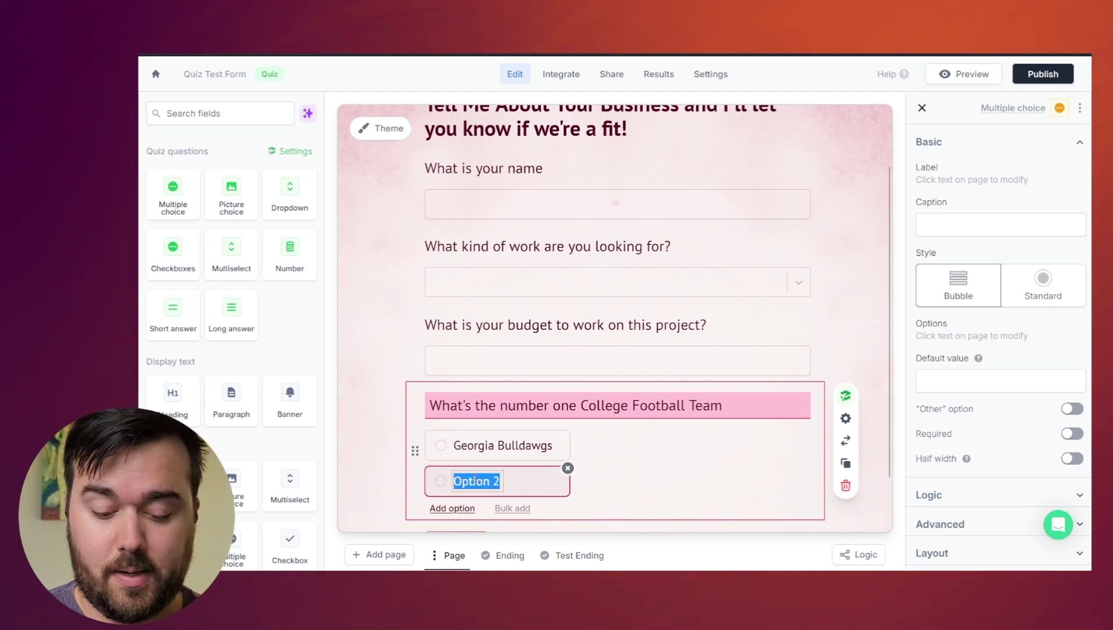
pyautogui.write('FL')
pyautogui.press('BackSpace')
pyautogui.press('BackSpace')
pyautogui.press('BackSpace')
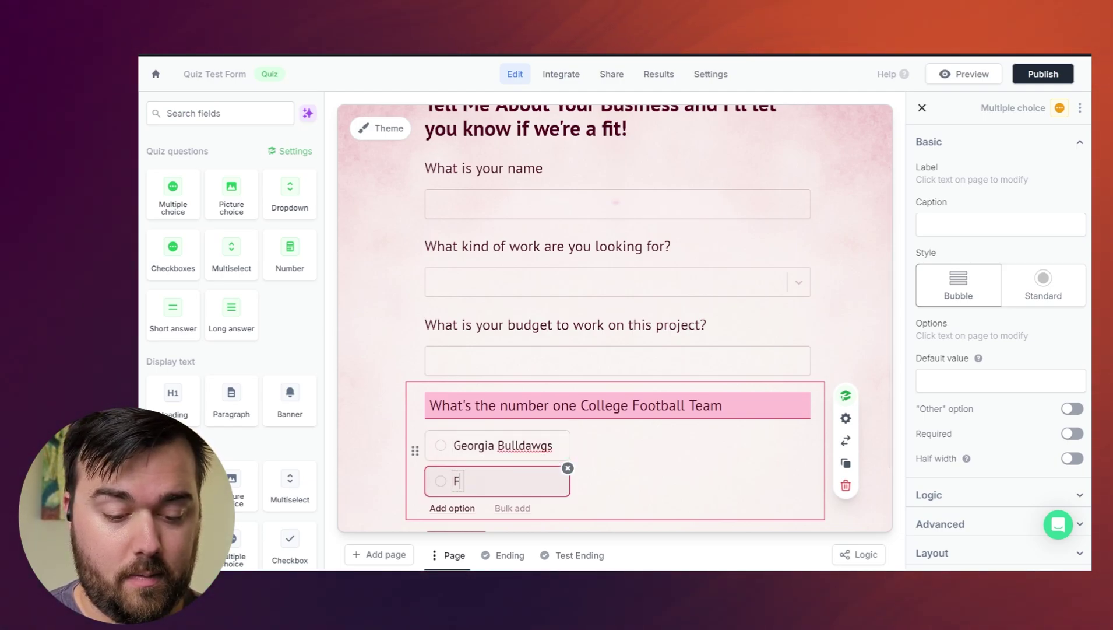
pyautogui.write('loir')
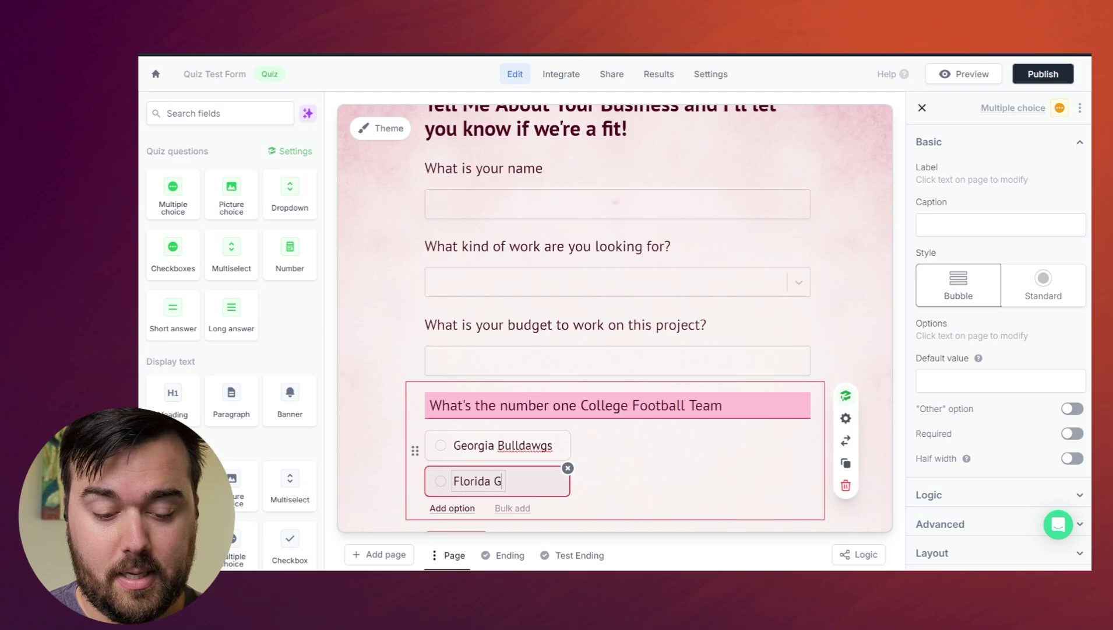
pyautogui.write('s')
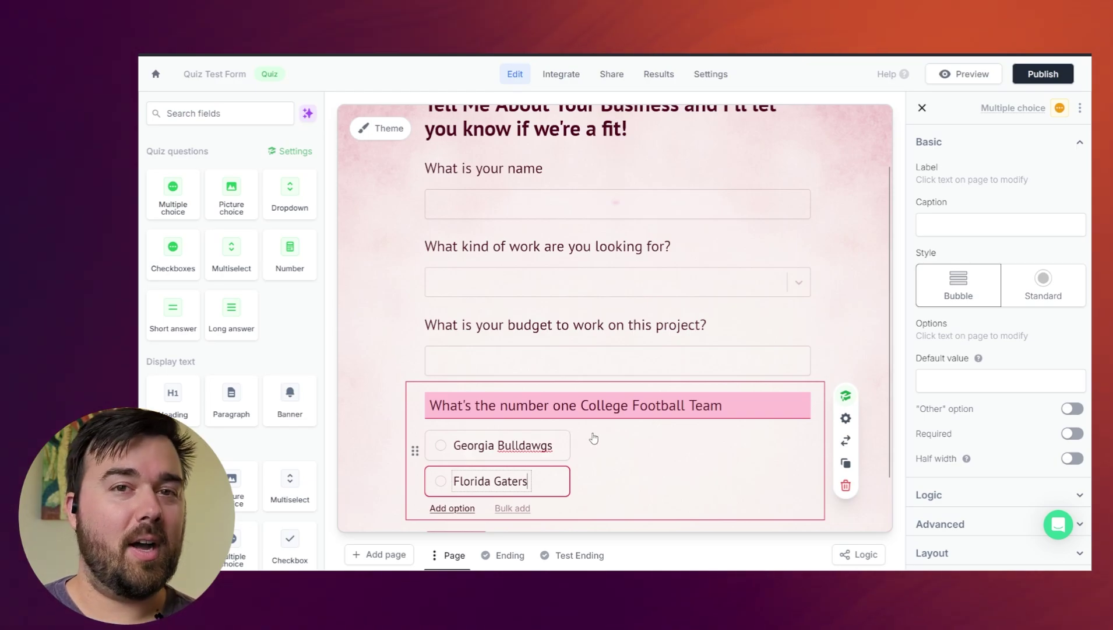
pyautogui.click(902, 311)
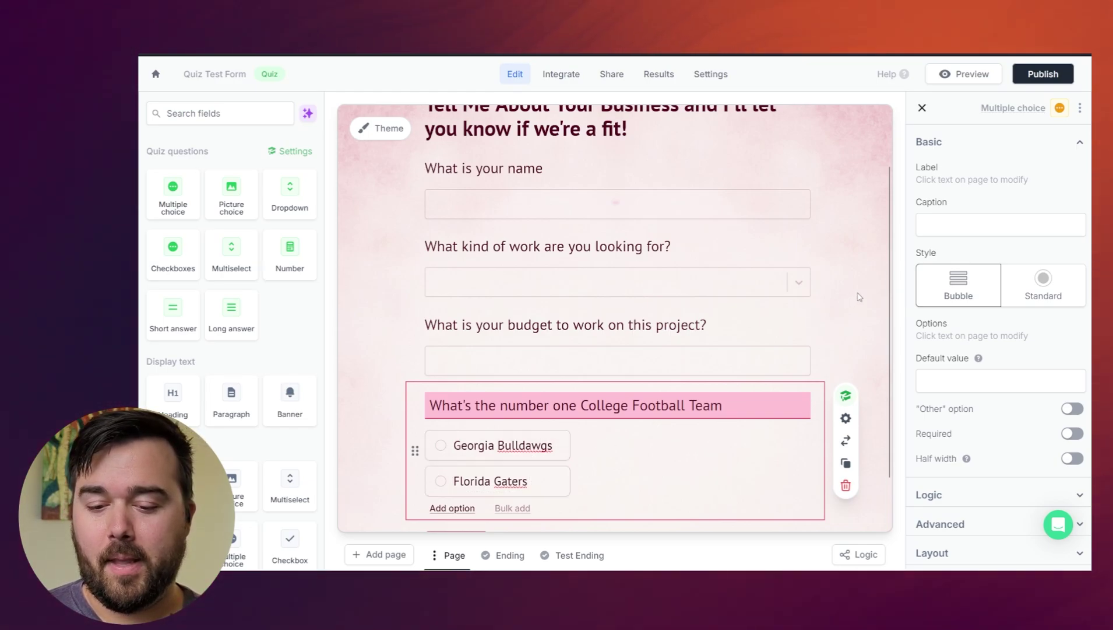
pyautogui.click(839, 333)
pyautogui.scroll(-1, 796, 338)
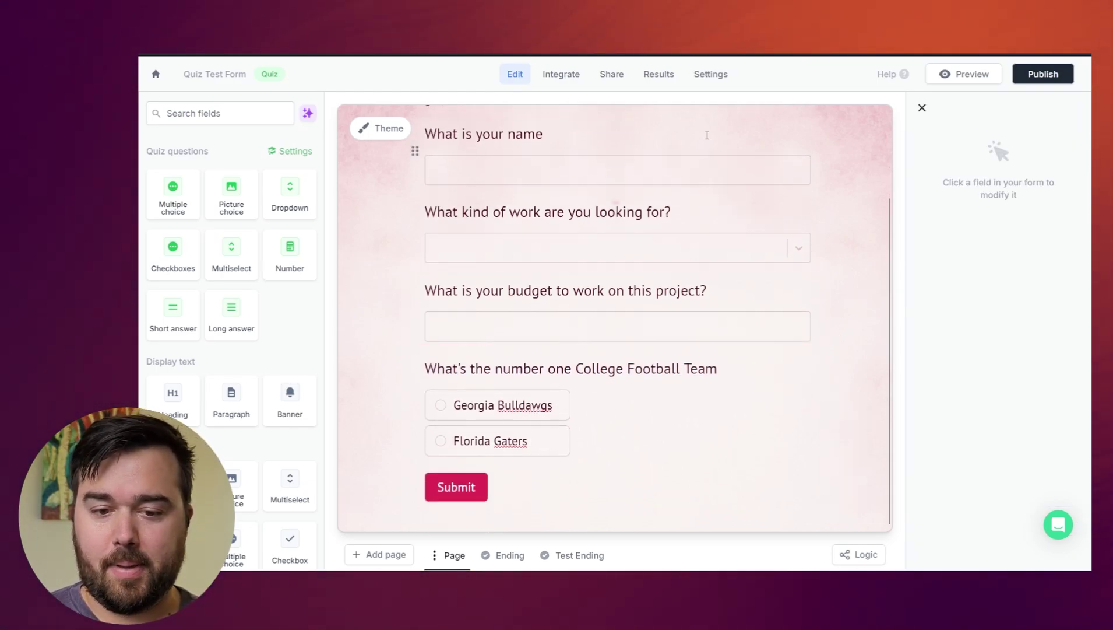
# - In Quiz mode settings, set the name question's answer key, then start the work-type question's key
pyautogui.click(713, 75)
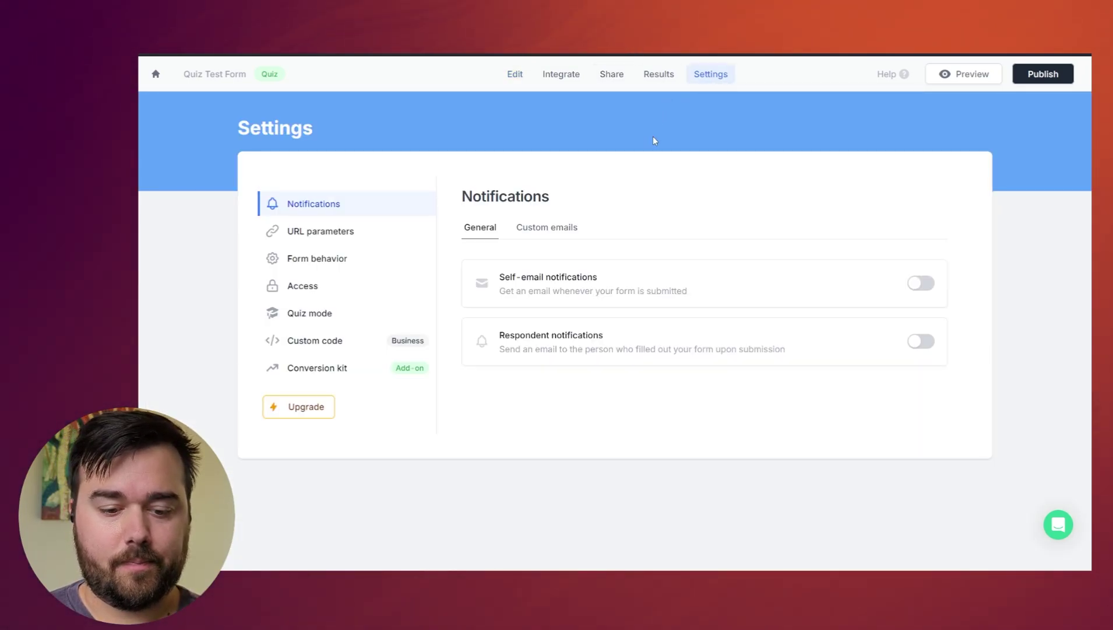
pyautogui.click(310, 316)
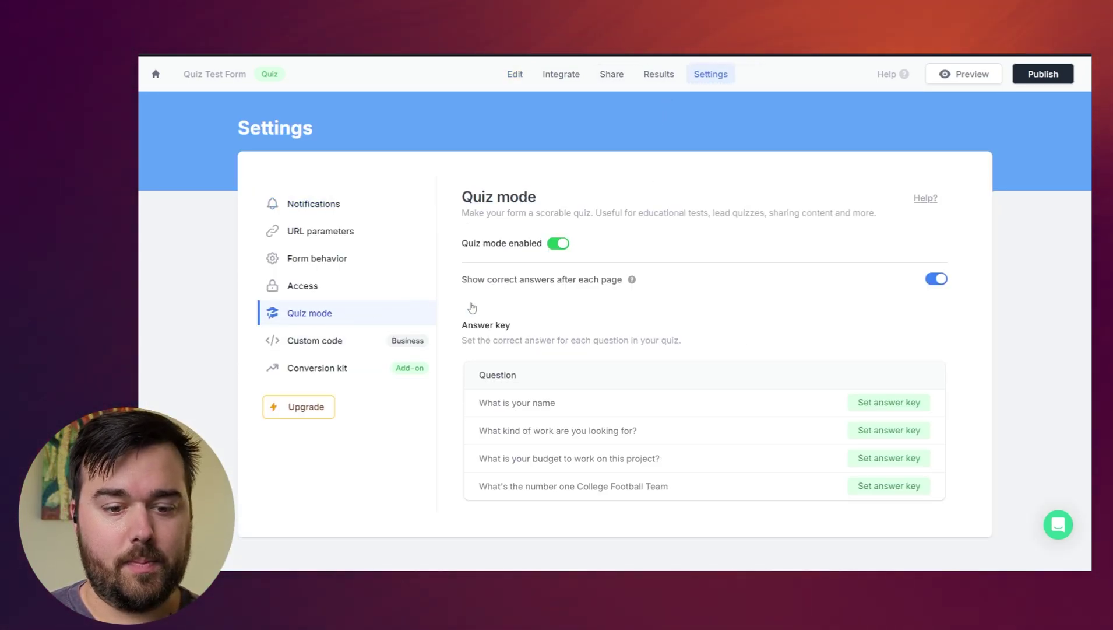
pyautogui.click(876, 403)
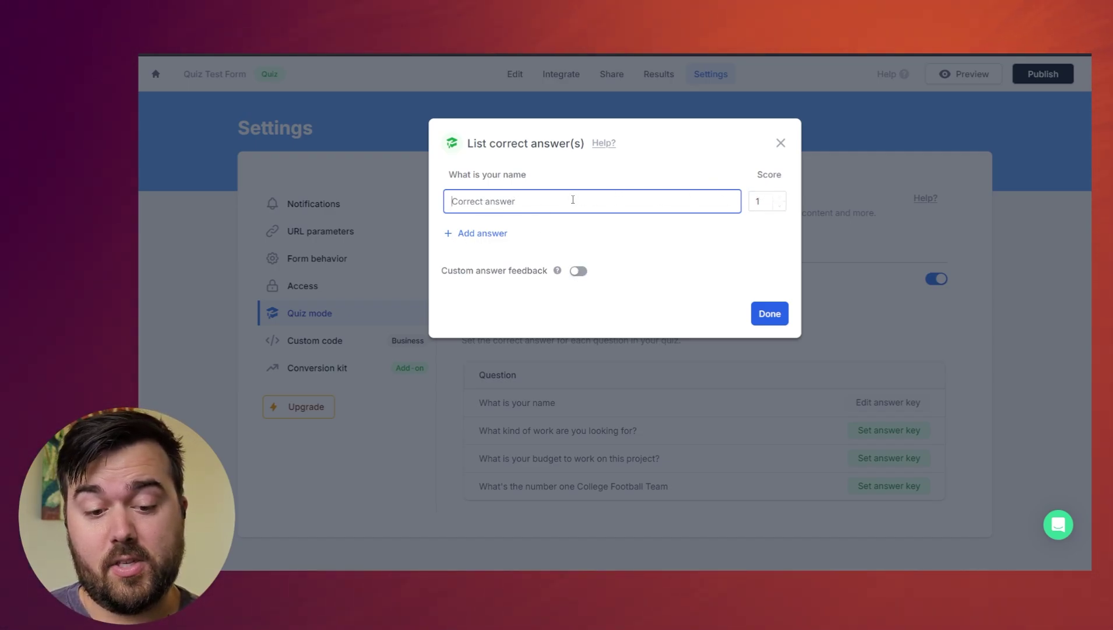
pyautogui.click(491, 234)
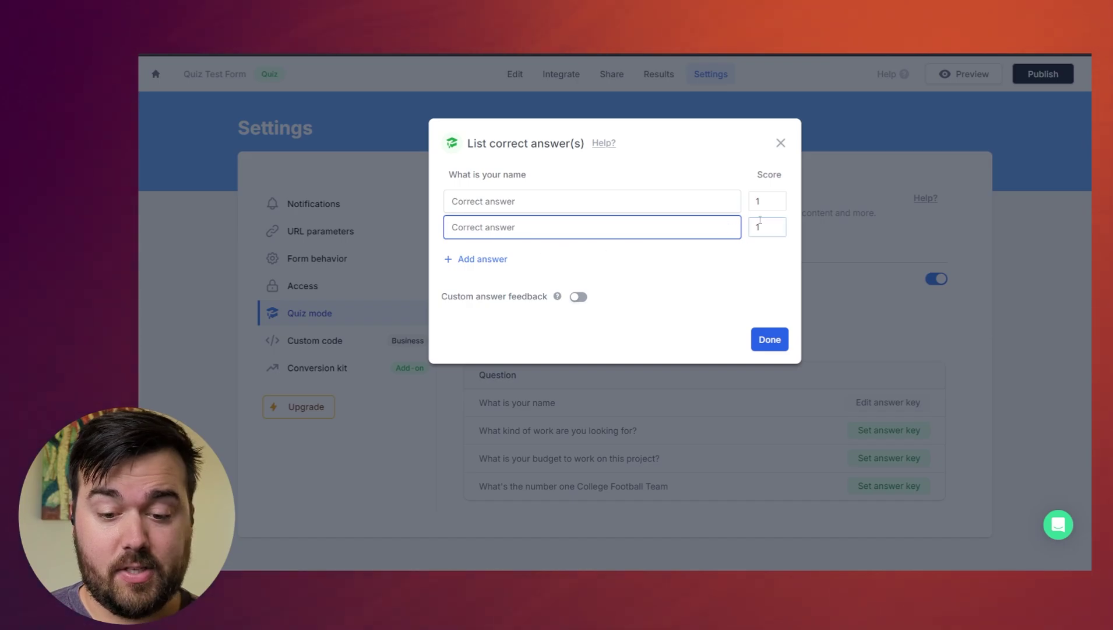
pyautogui.click(730, 229)
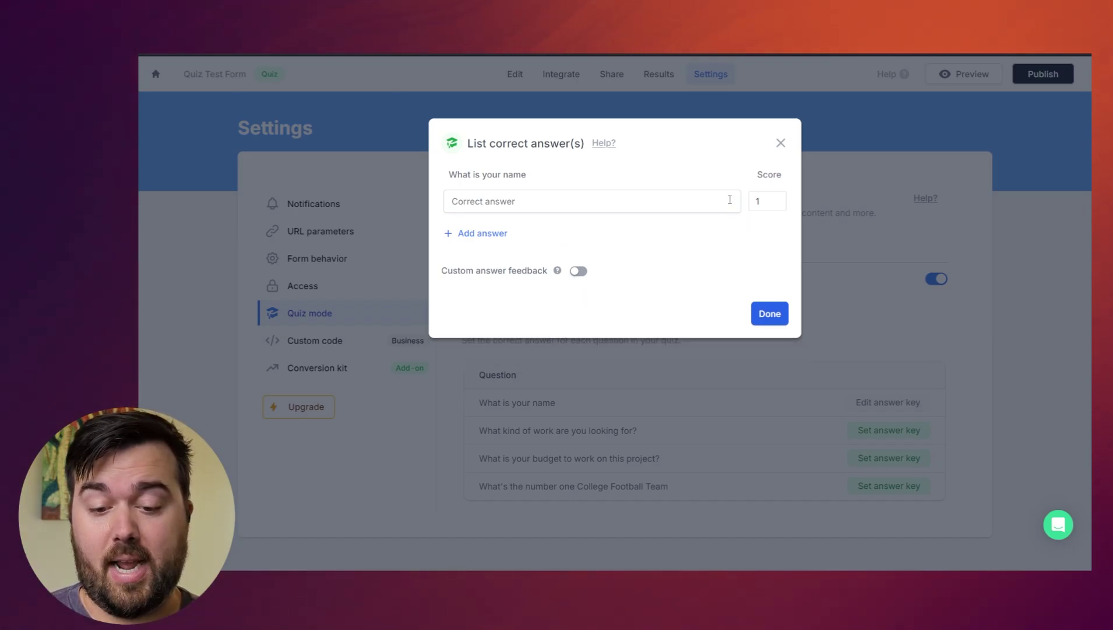
pyautogui.click(781, 146)
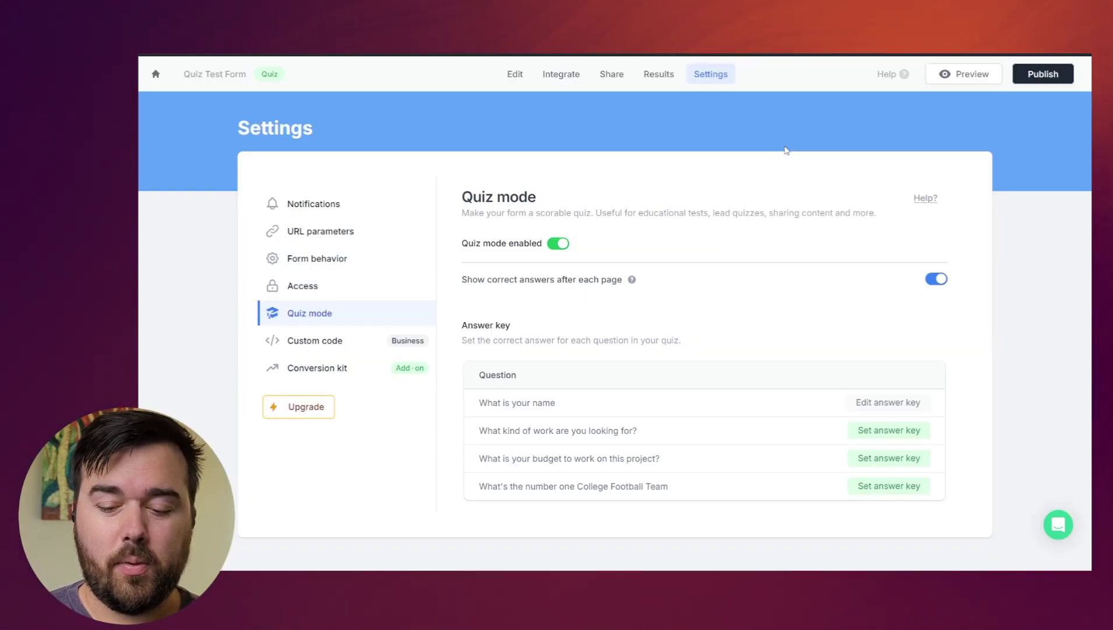
pyautogui.click(880, 438)
# - Key No Code Automations as the correct work-type answer with a score of 10
pyautogui.click(456, 203)
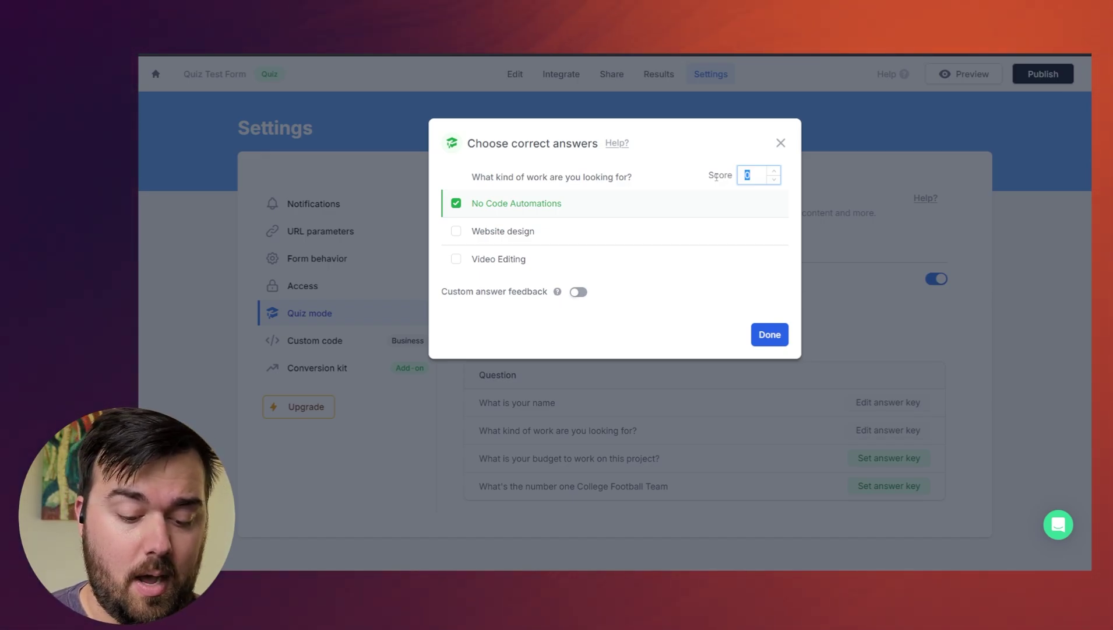
pyautogui.write('10')
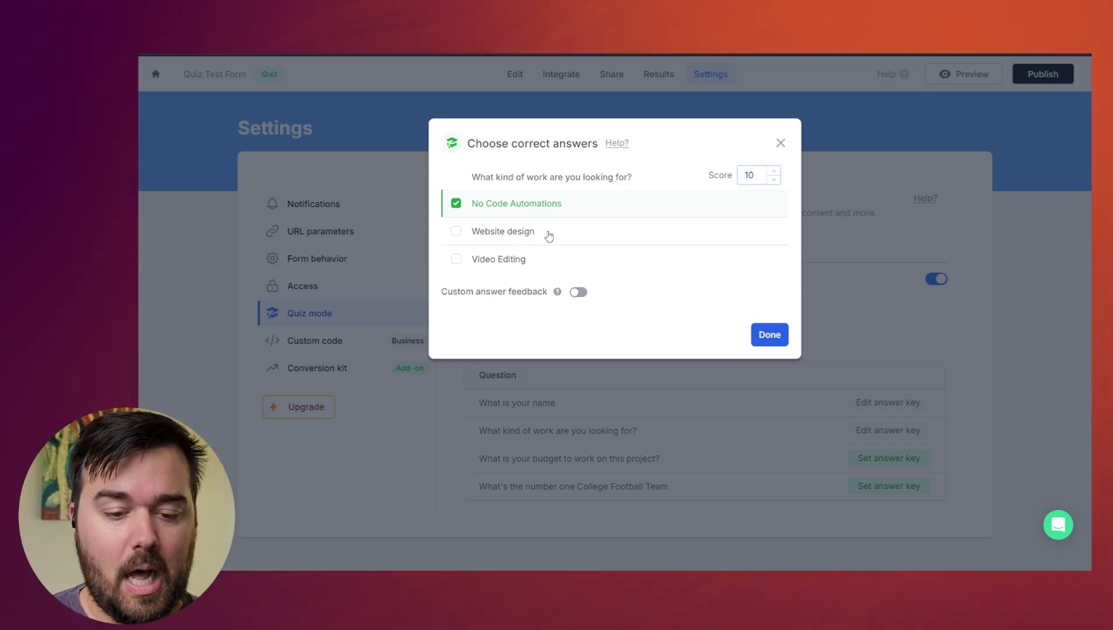
pyautogui.click(505, 232)
pyautogui.click(472, 233)
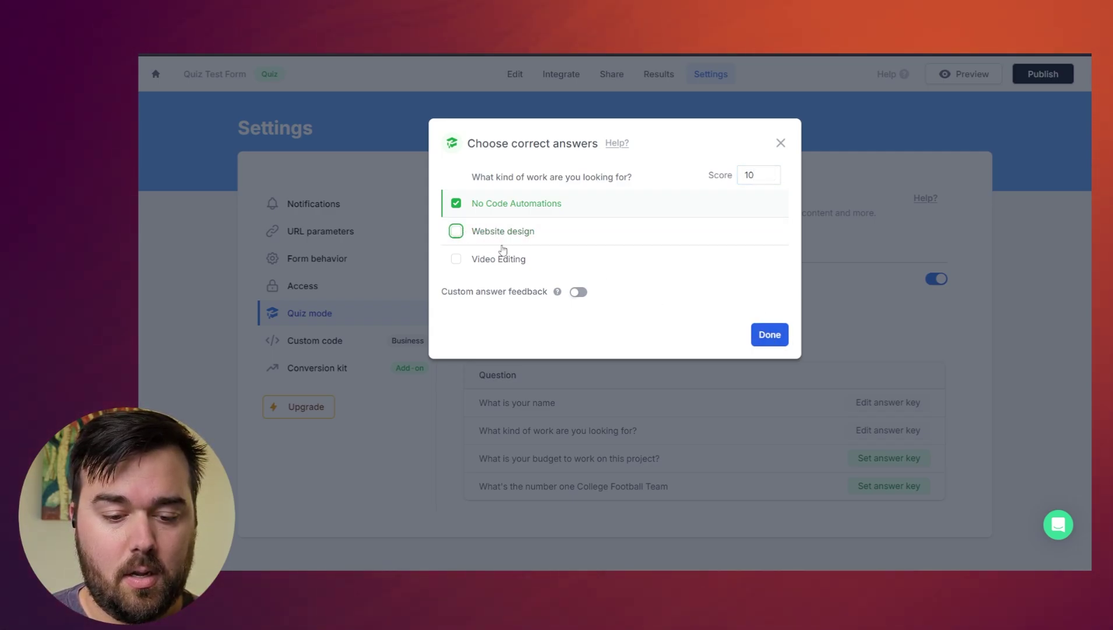
pyautogui.click(632, 263)
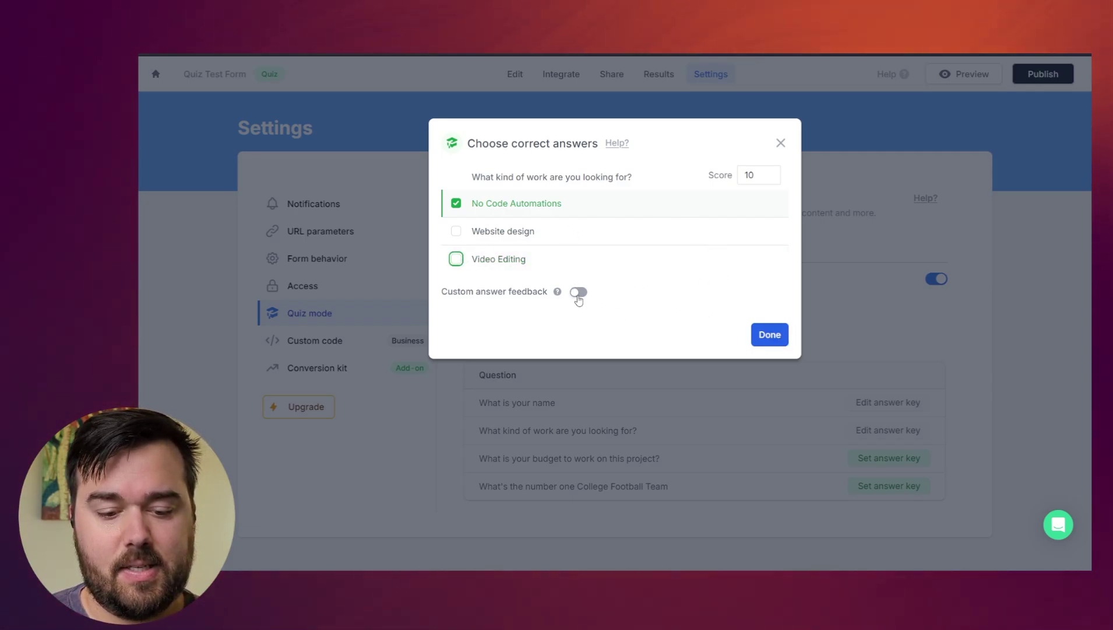
pyautogui.click(770, 334)
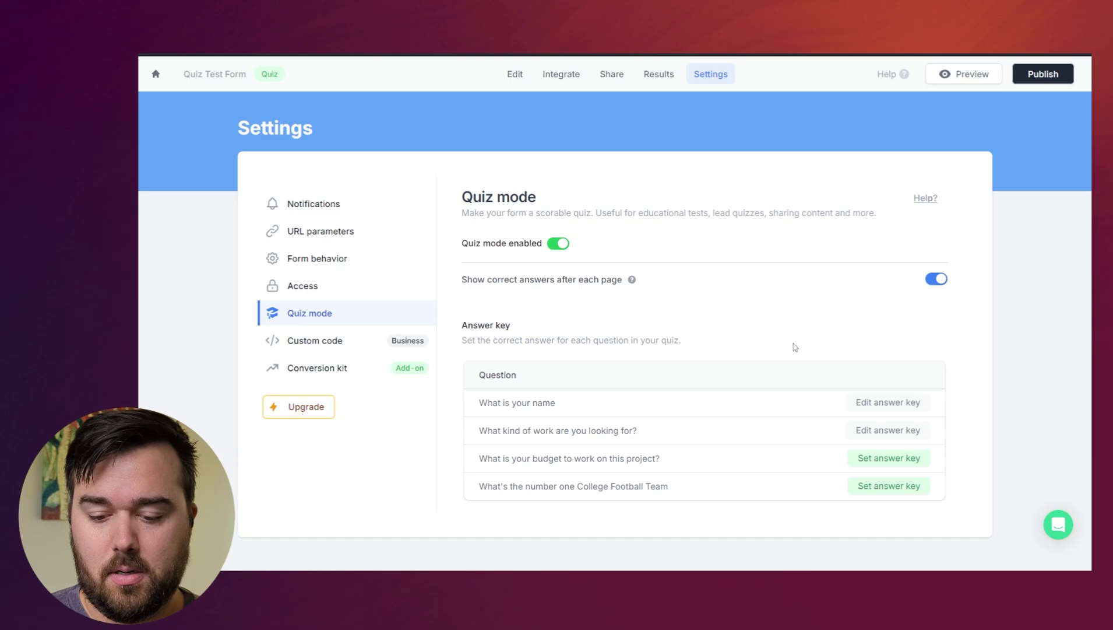
# - Set the budget question's answer key to 1000 worth a score of 100
pyautogui.click(878, 460)
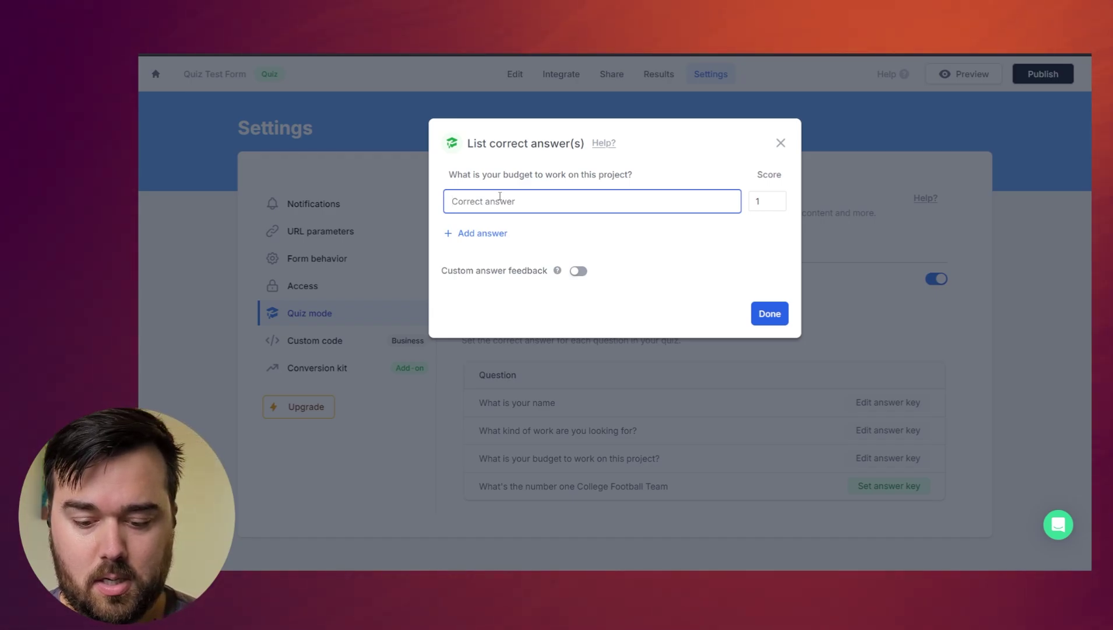
pyautogui.write('1000')
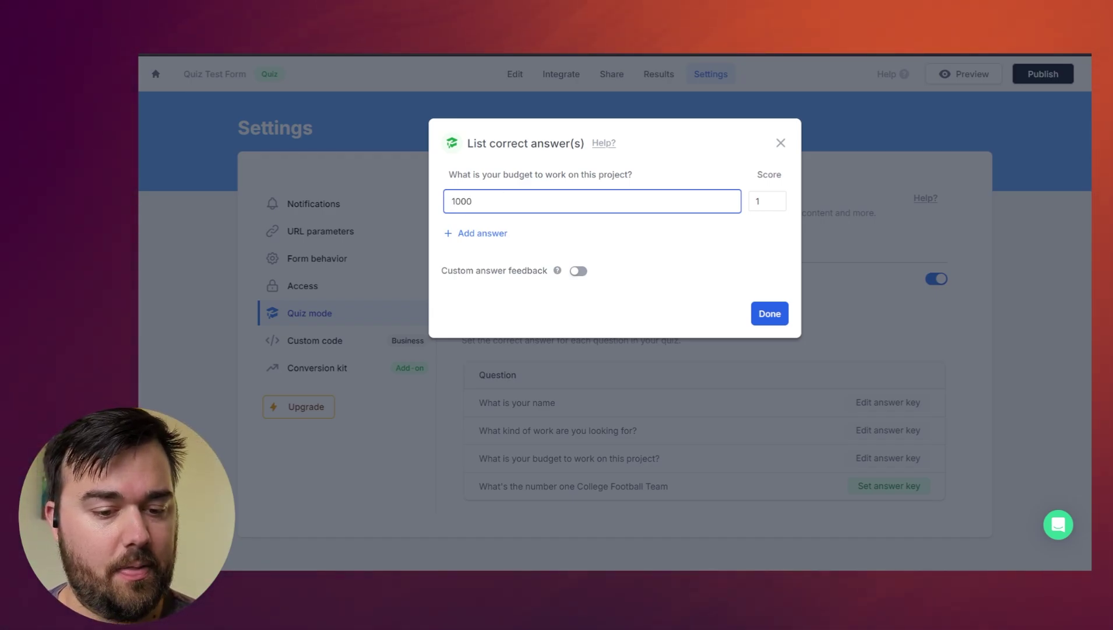
pyautogui.click(752, 199)
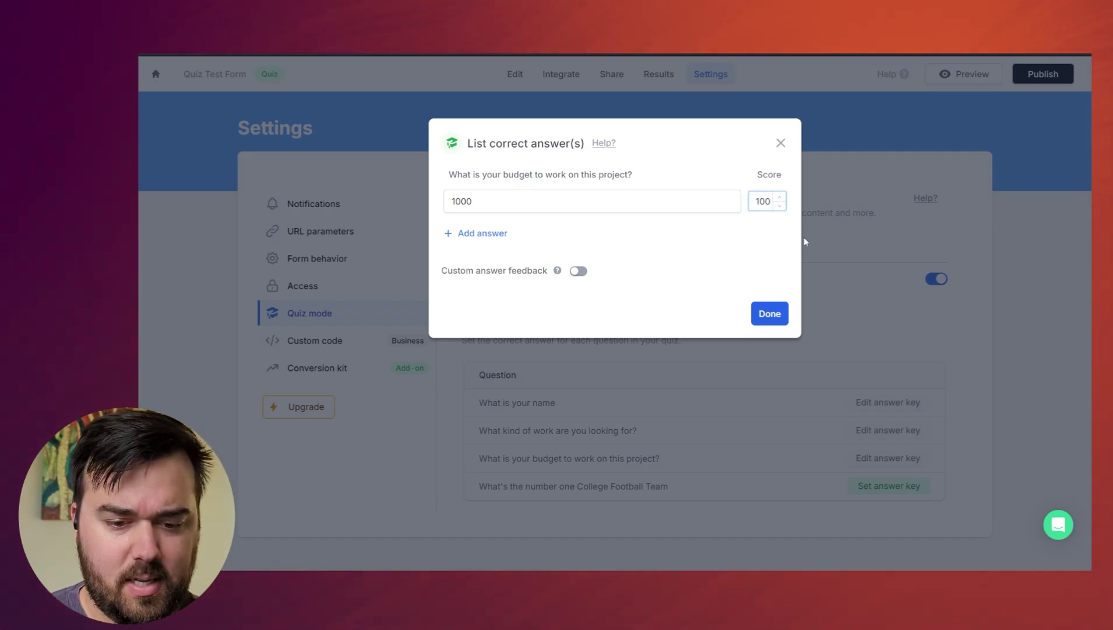
pyautogui.click(771, 315)
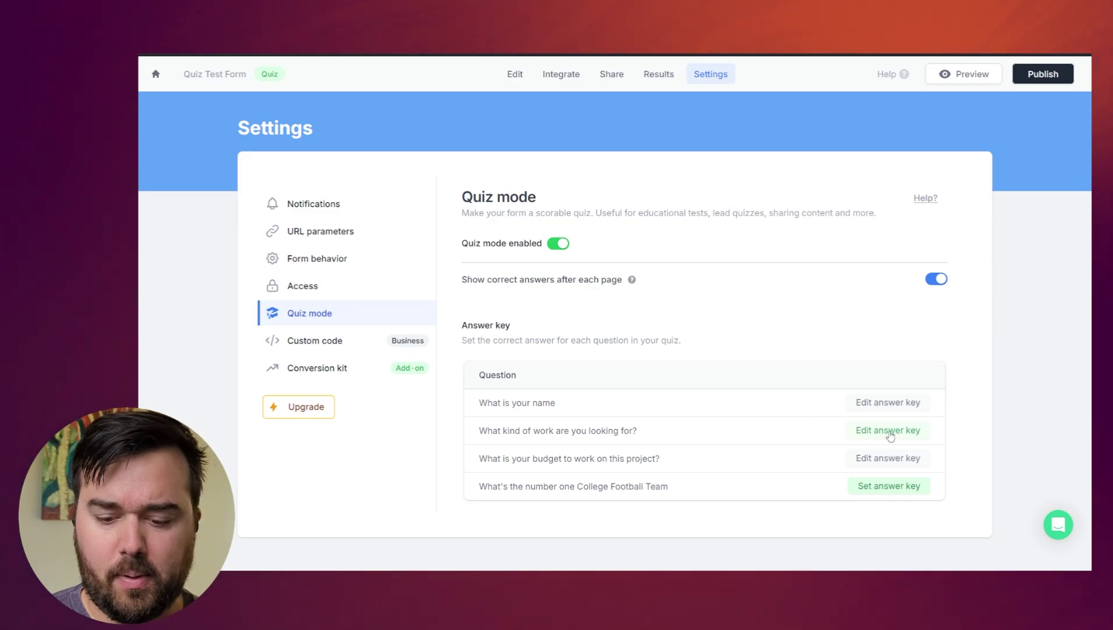
# - Add a new multiple-choice question and delete the old number-based budget question
pyautogui.click(515, 74)
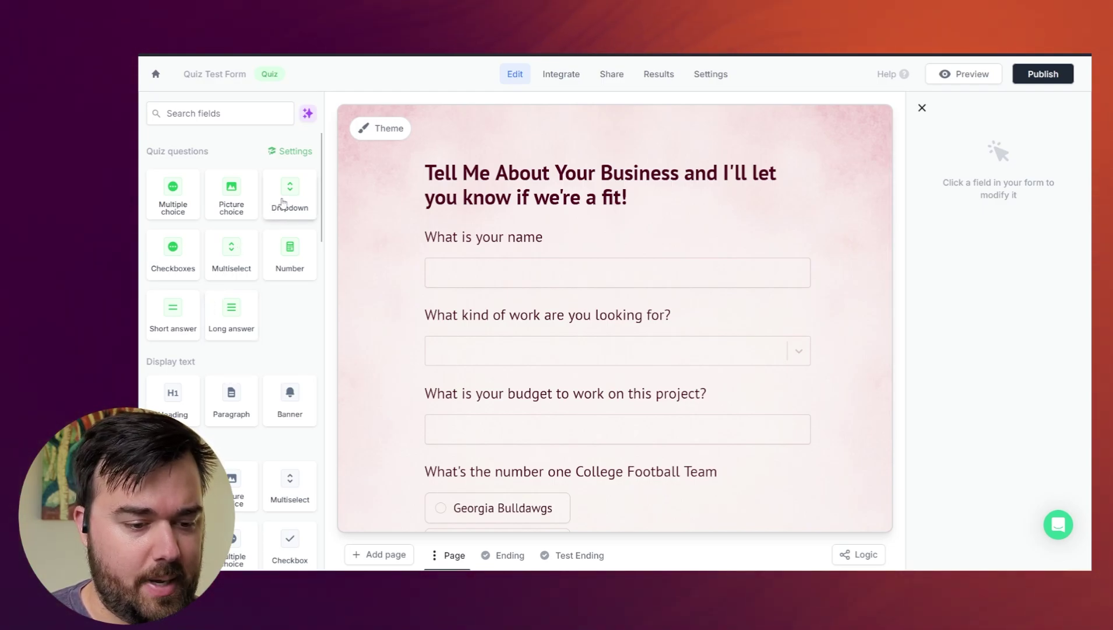
pyautogui.moveTo(182, 198); pyautogui.dragTo(619, 373)
pyautogui.scroll(-2, 758, 449)
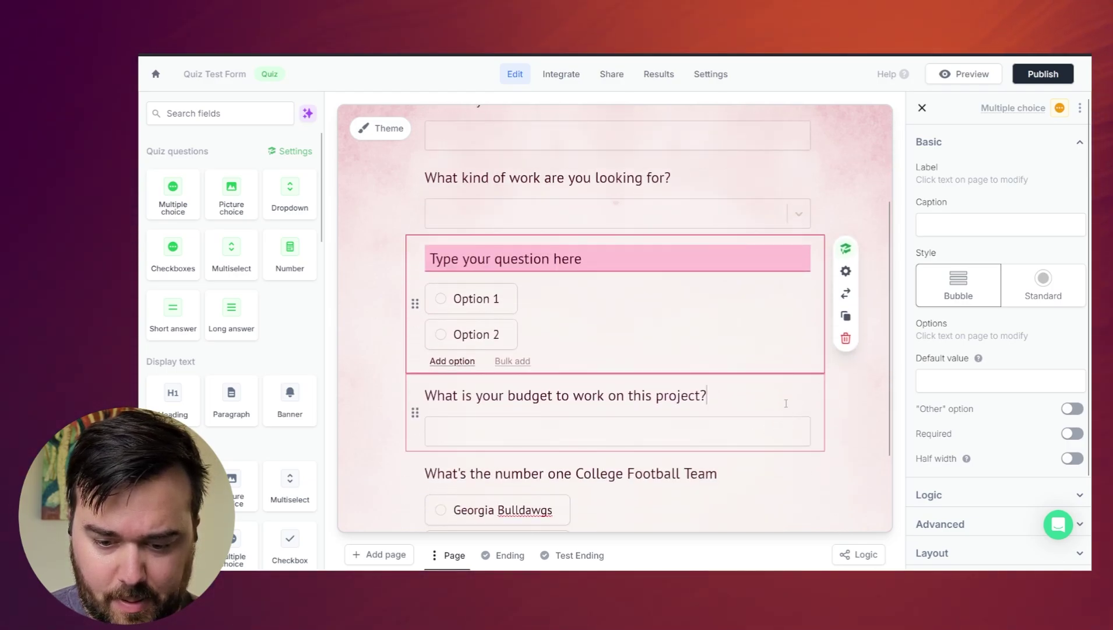
pyautogui.click(781, 428)
pyautogui.click(846, 454)
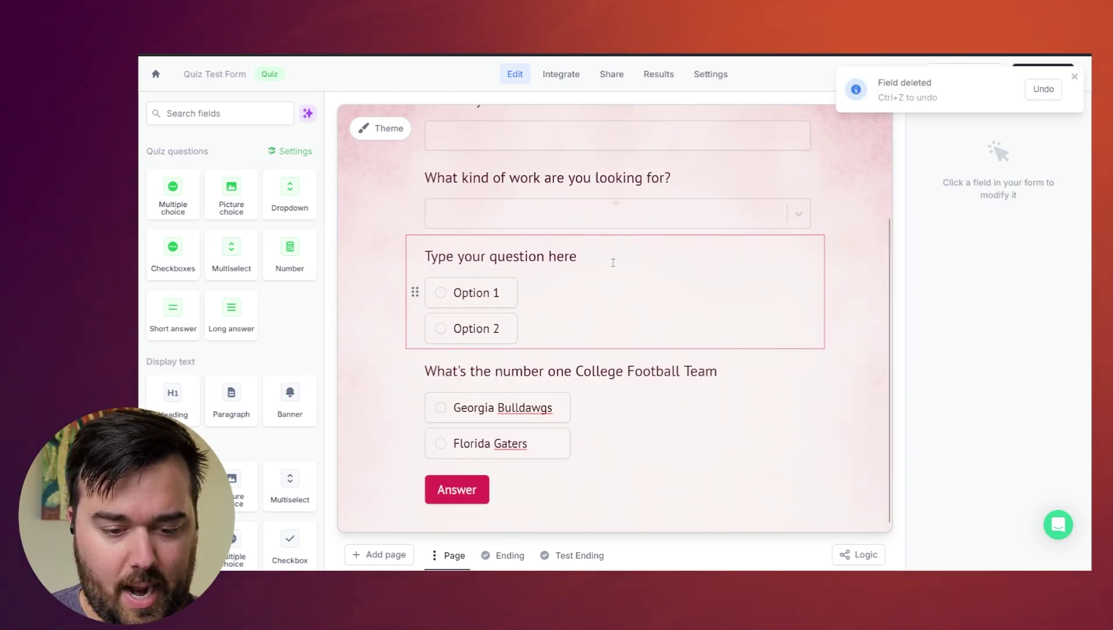
# - Label the new question 'What's your budget'
pyautogui.click(534, 257)
pyautogui.doubleClick(534, 257)
pyautogui.tripleClick(533, 257)
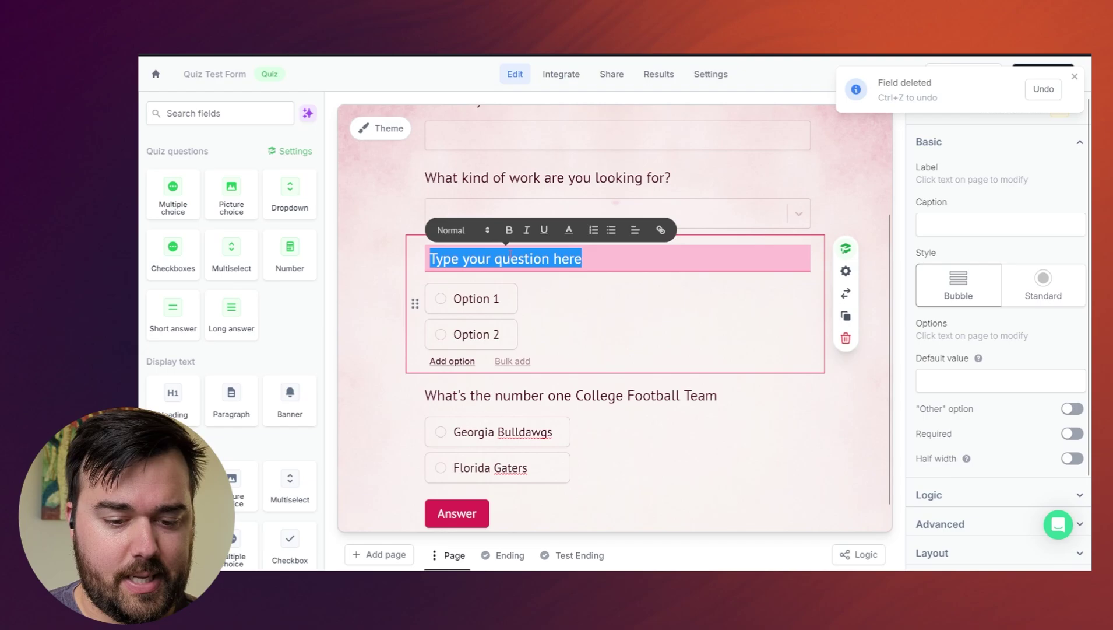
pyautogui.write("What's your bu")
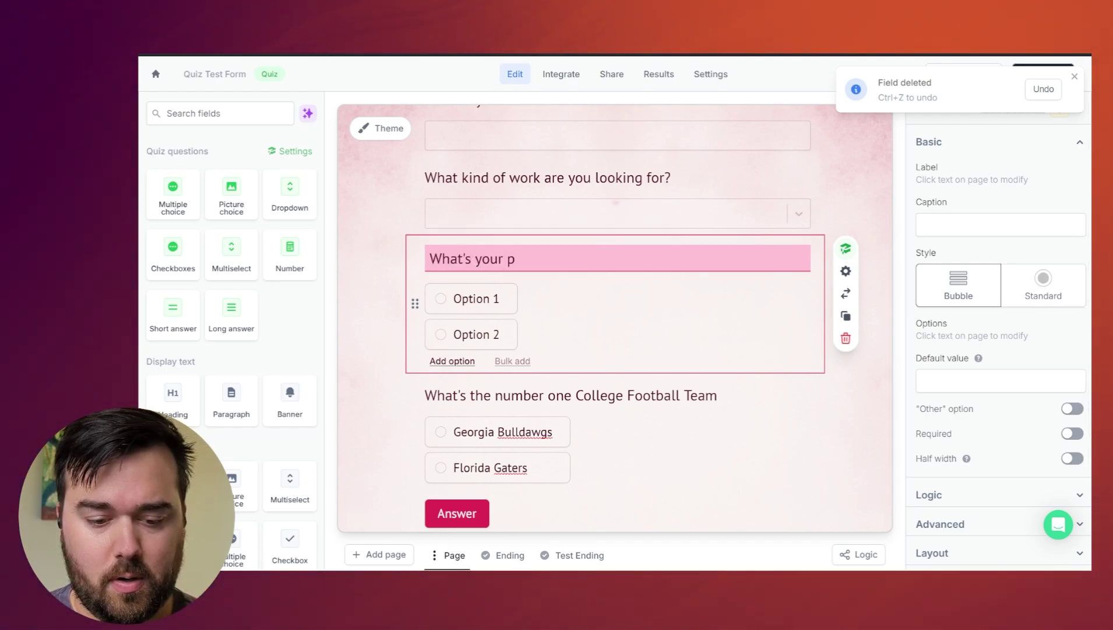
pyautogui.write('dget')
# - Enter the budget options $500, $1000, $3000 and $10000
pyautogui.click(477, 298)
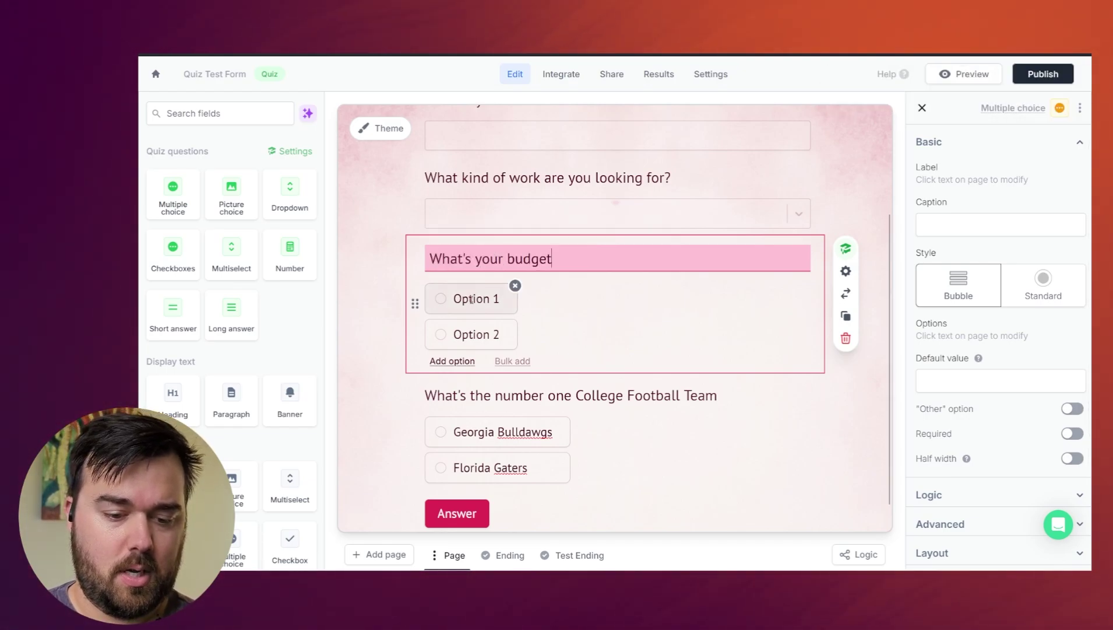
pyautogui.doubleClick(477, 299)
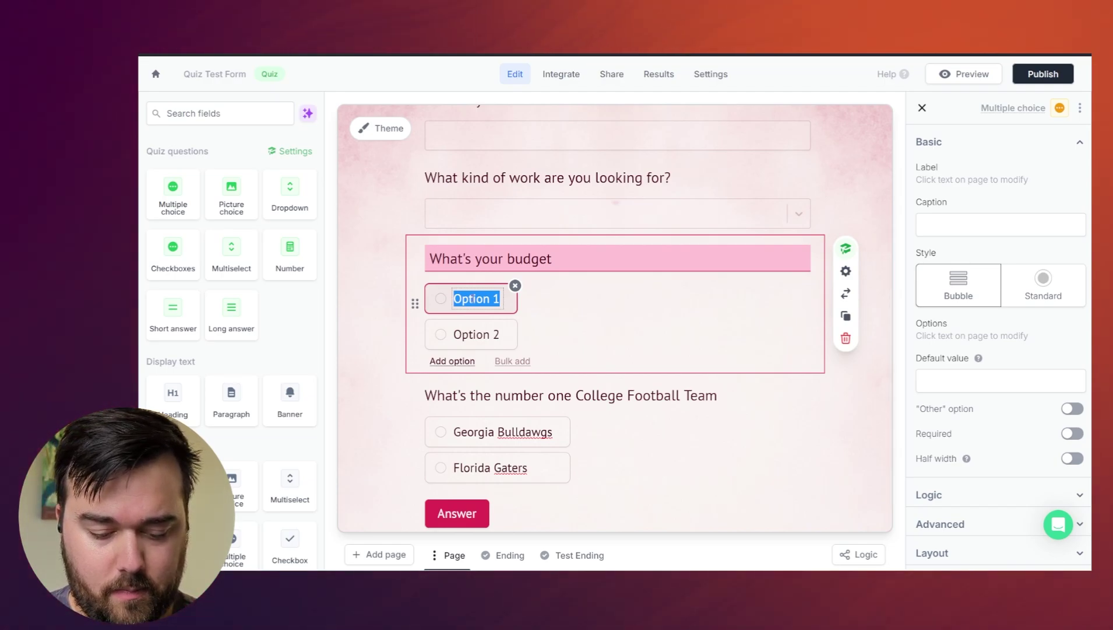
pyautogui.write('$500')
pyautogui.press('Tab')
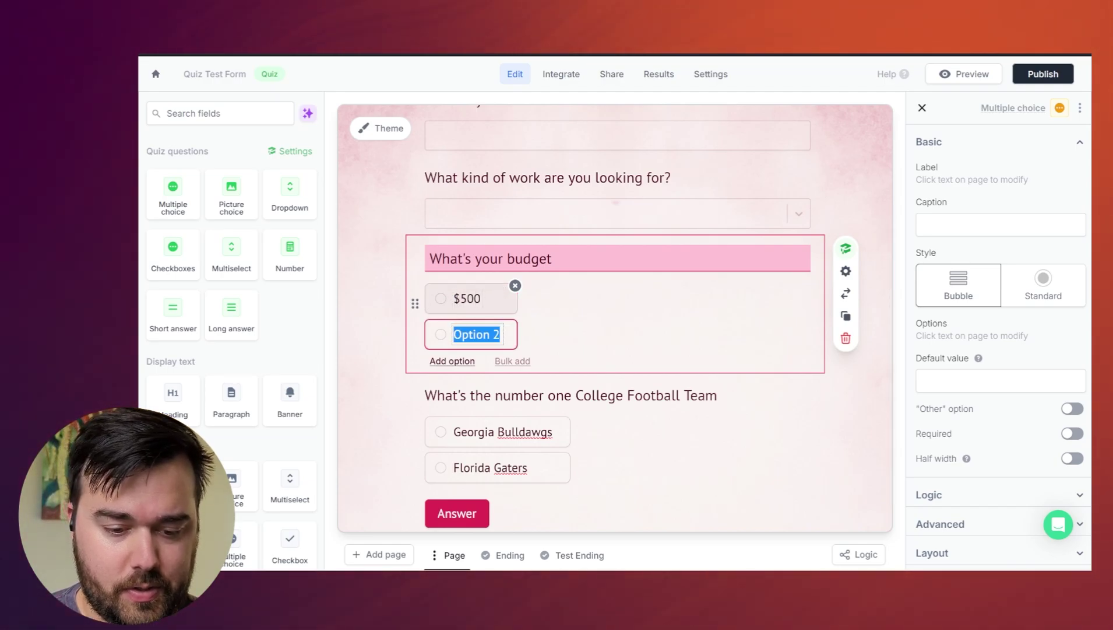
pyautogui.write('$1000')
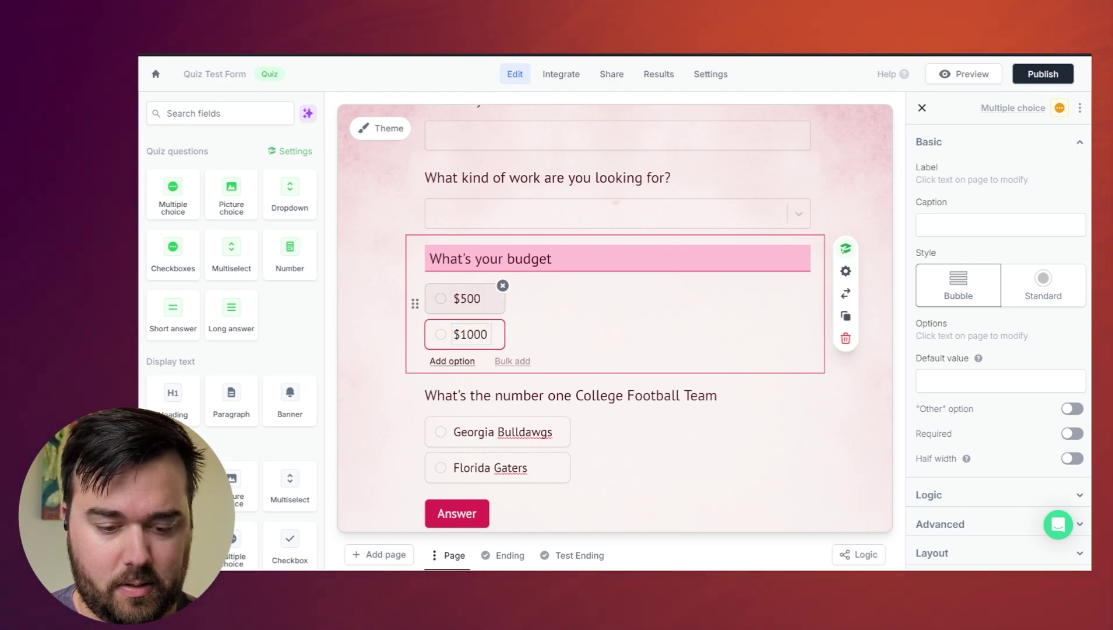
pyautogui.press('Return')
pyautogui.write('3')
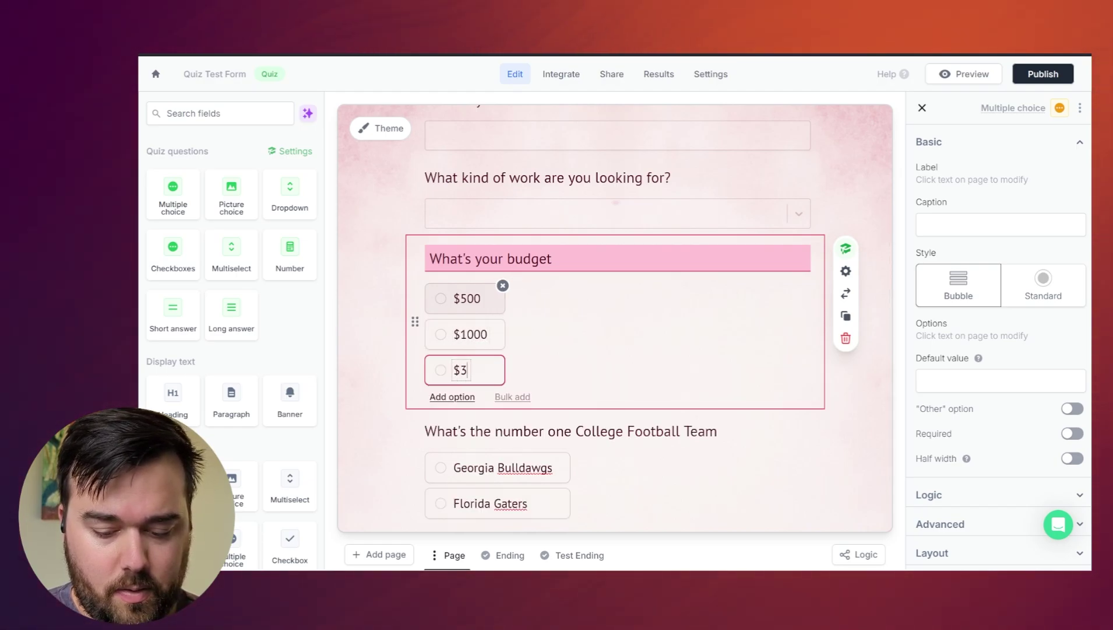
pyautogui.write('000')
pyautogui.press('Return')
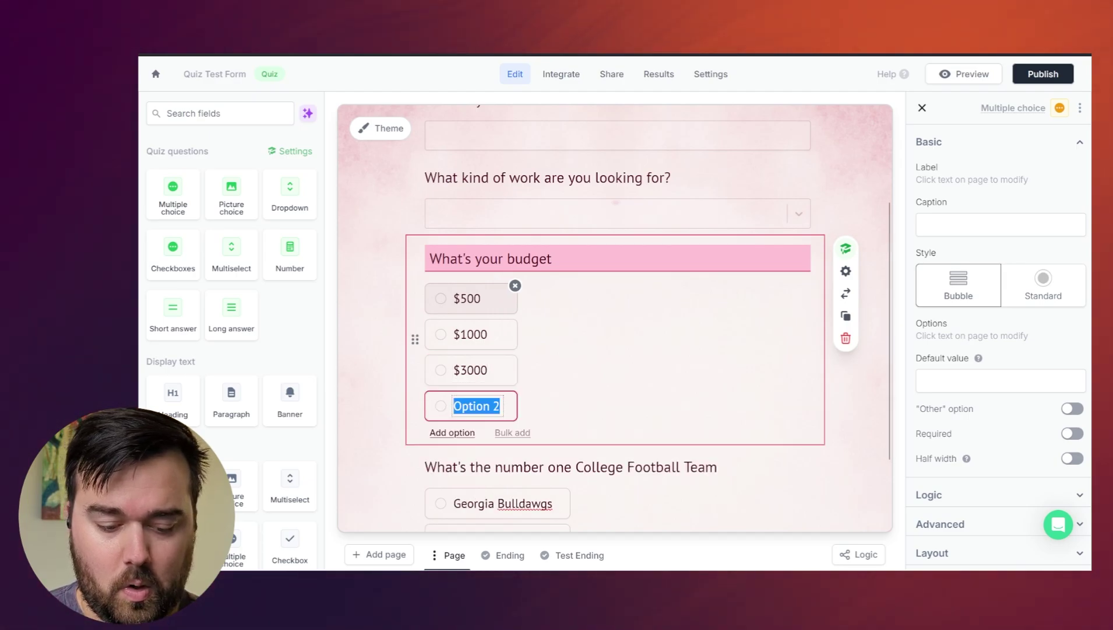
pyautogui.write('$10000')
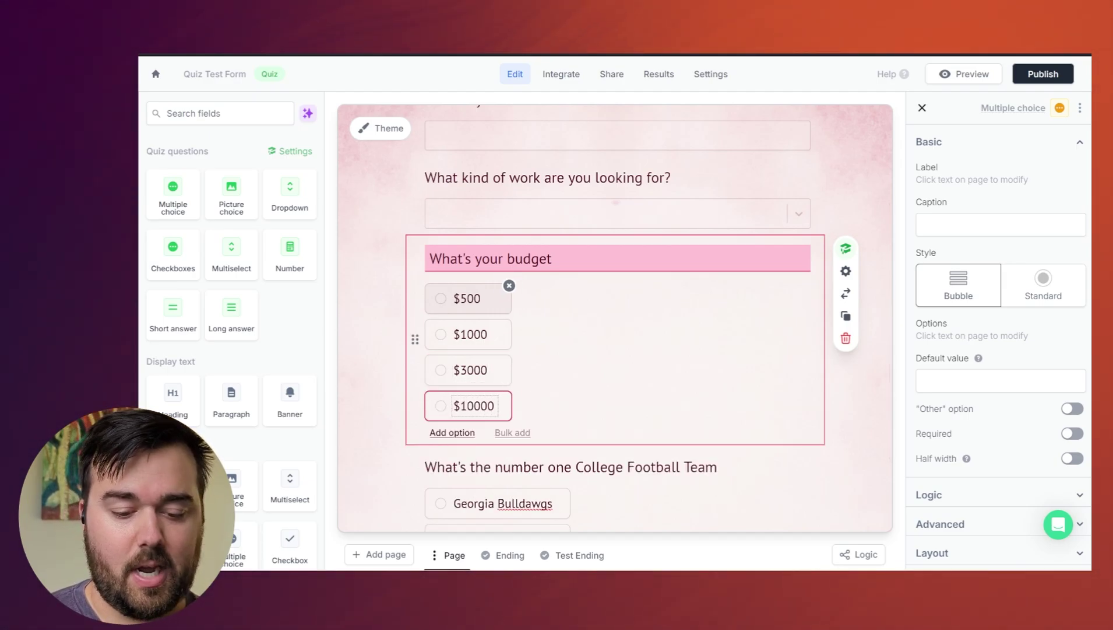
pyautogui.click(600, 380)
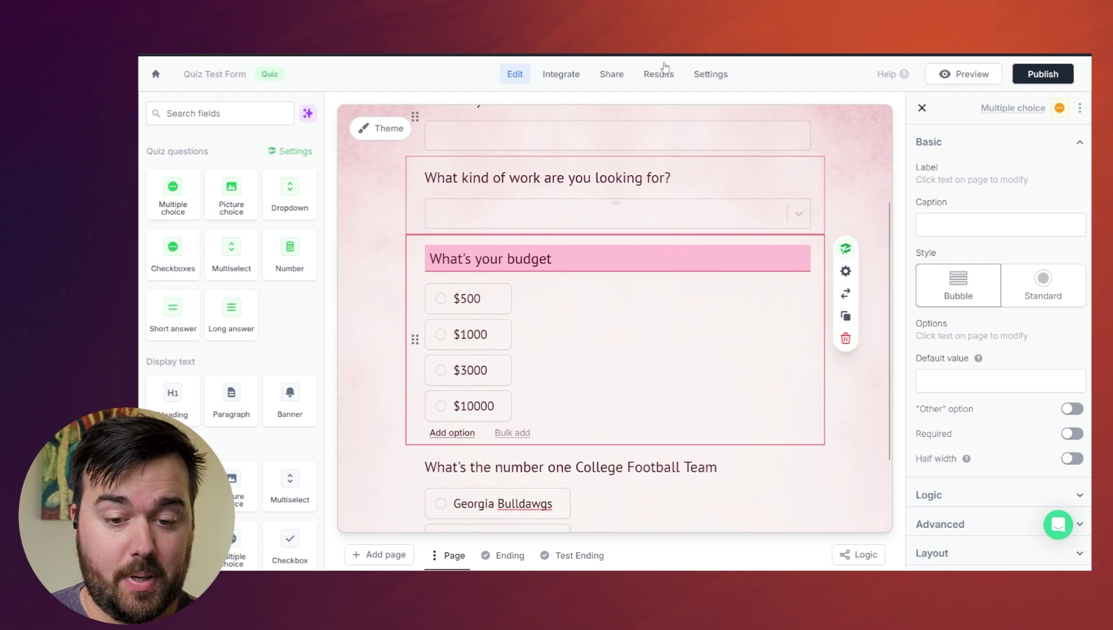
# - In the budget answer key, score $500 at 0, $1000 at 5, $3000 at 10 and $10000 at 30
pyautogui.click(713, 77)
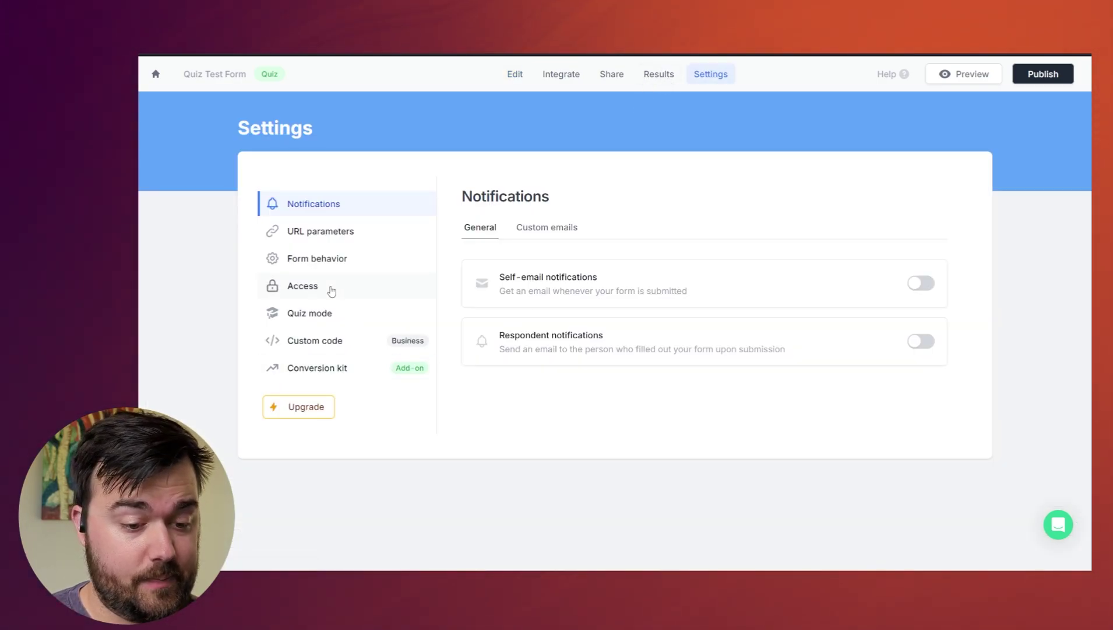
pyautogui.click(323, 315)
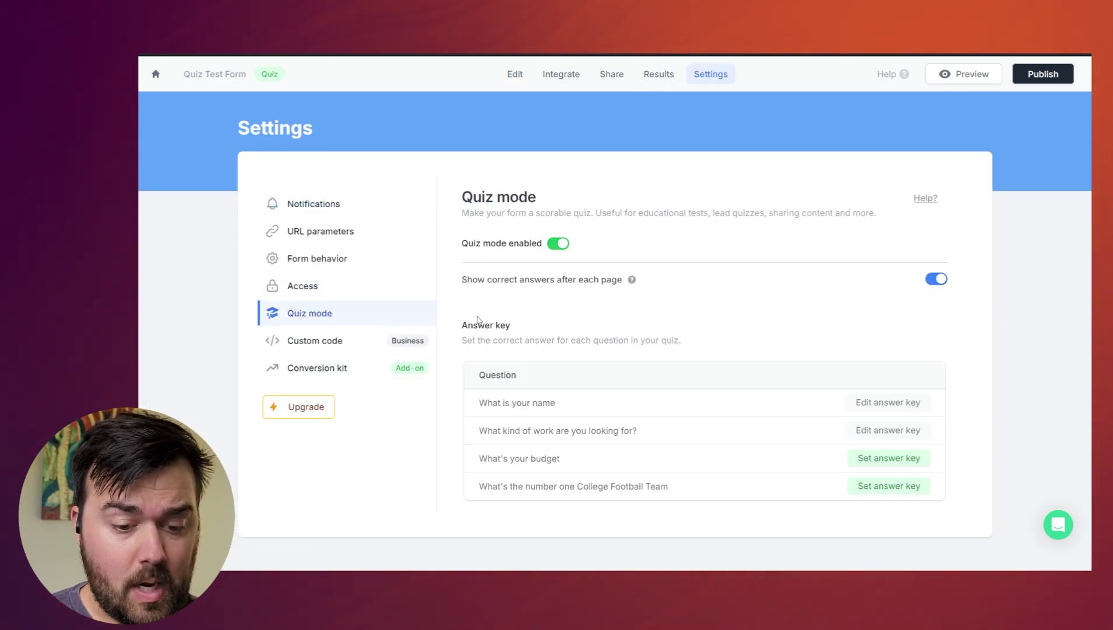
pyautogui.click(889, 458)
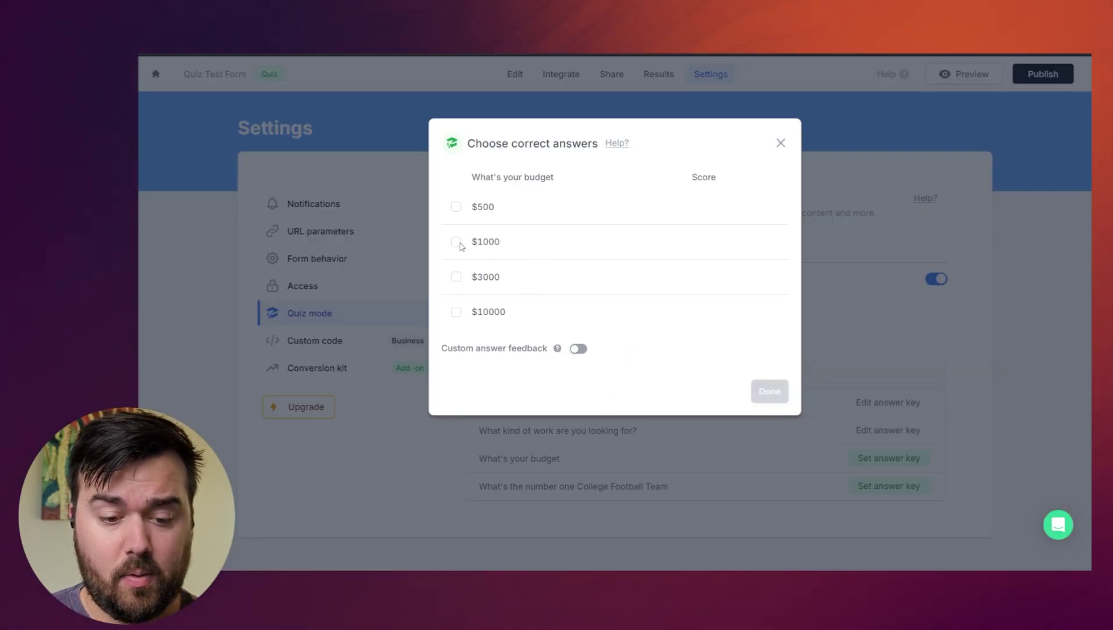
pyautogui.click(460, 279)
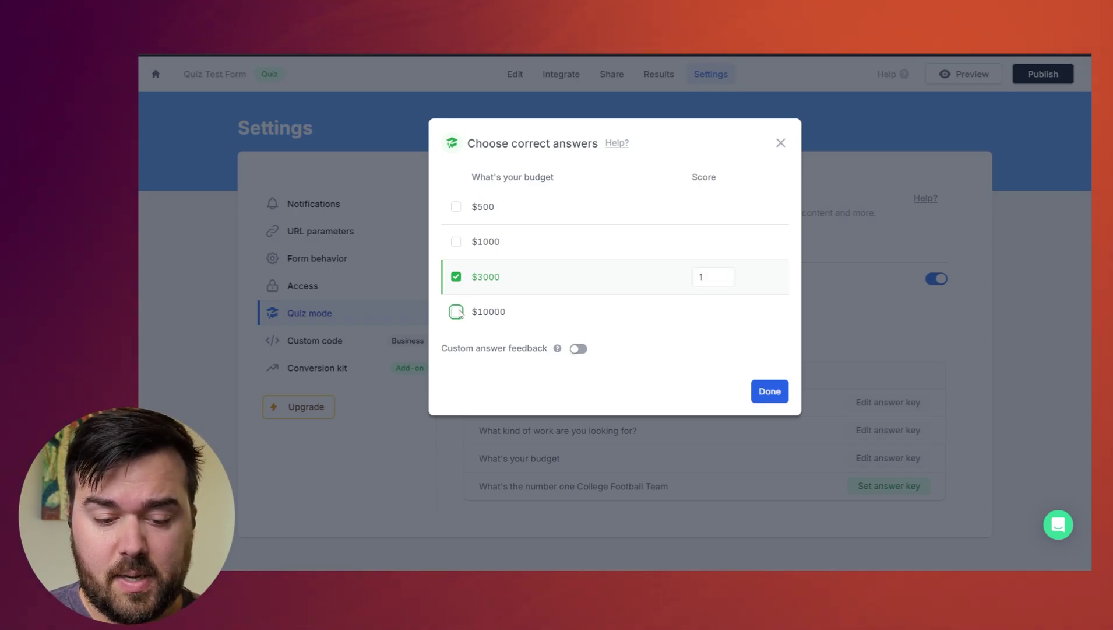
pyautogui.doubleClick(694, 277)
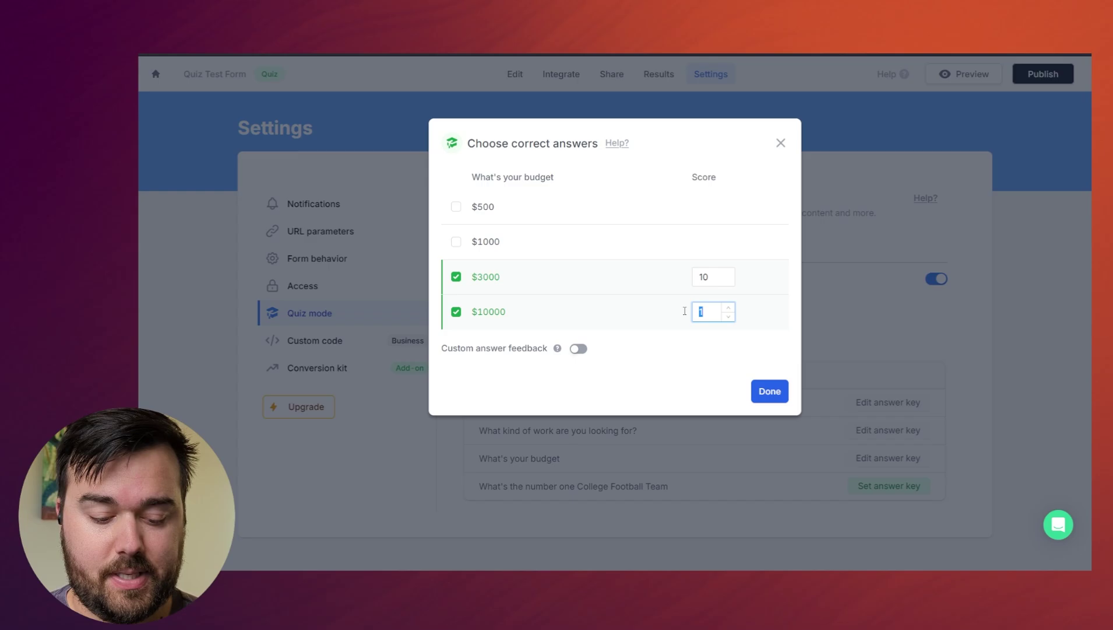
pyautogui.click(457, 242)
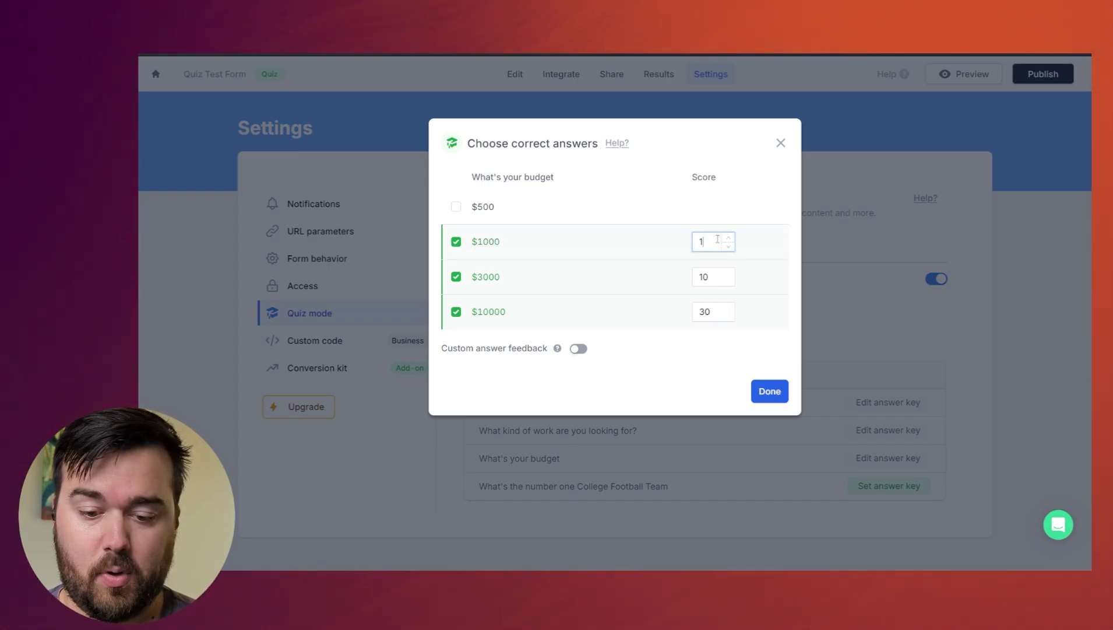
pyautogui.write('5')
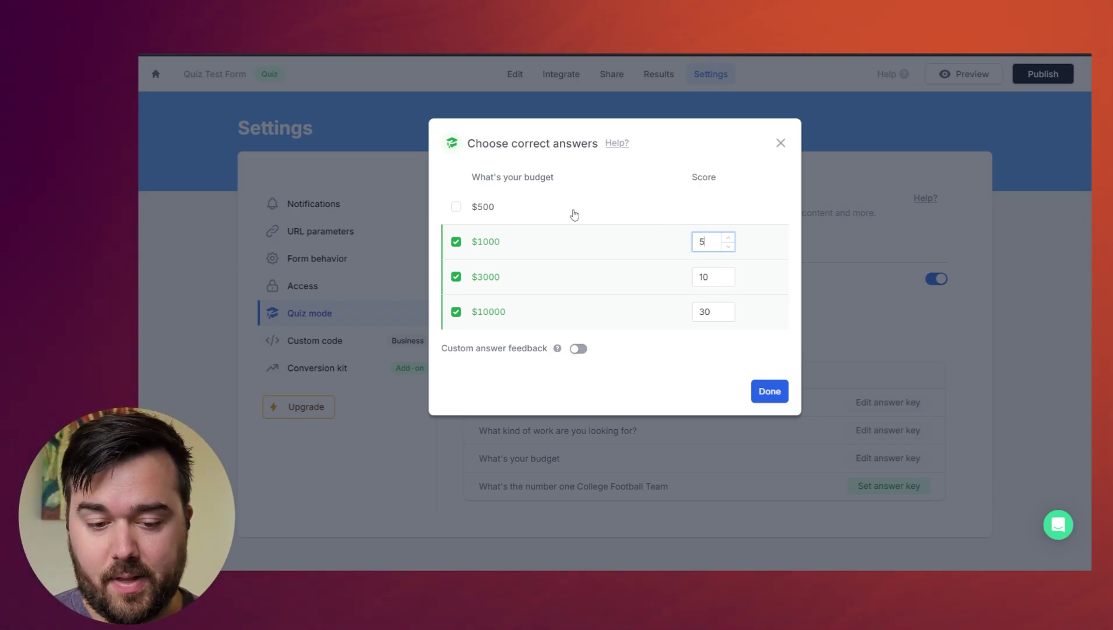
pyautogui.click(457, 207)
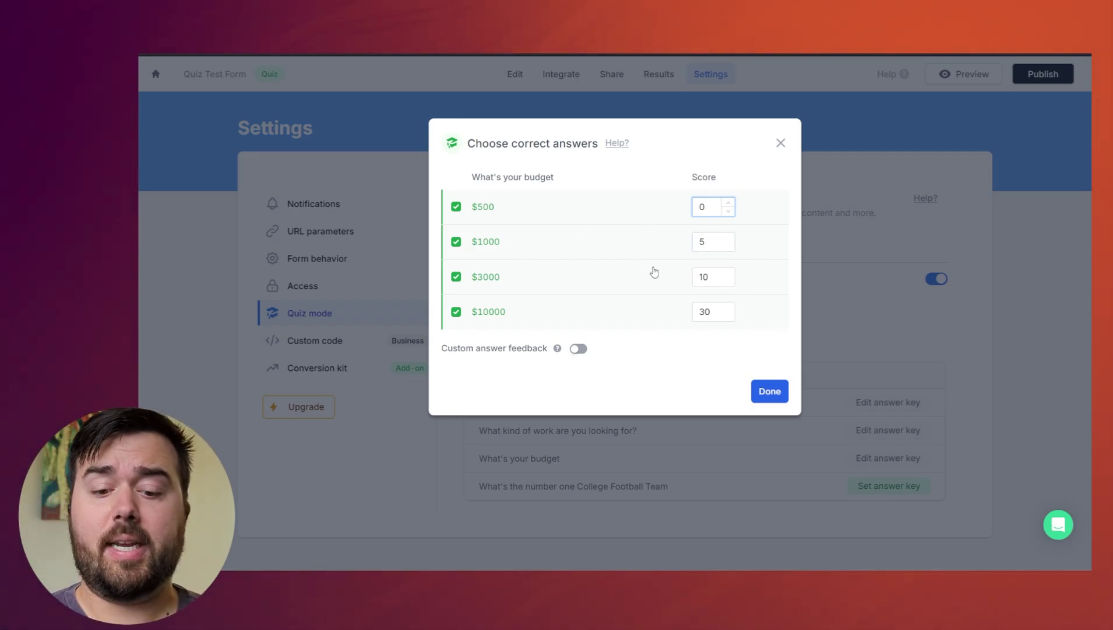
pyautogui.click(776, 396)
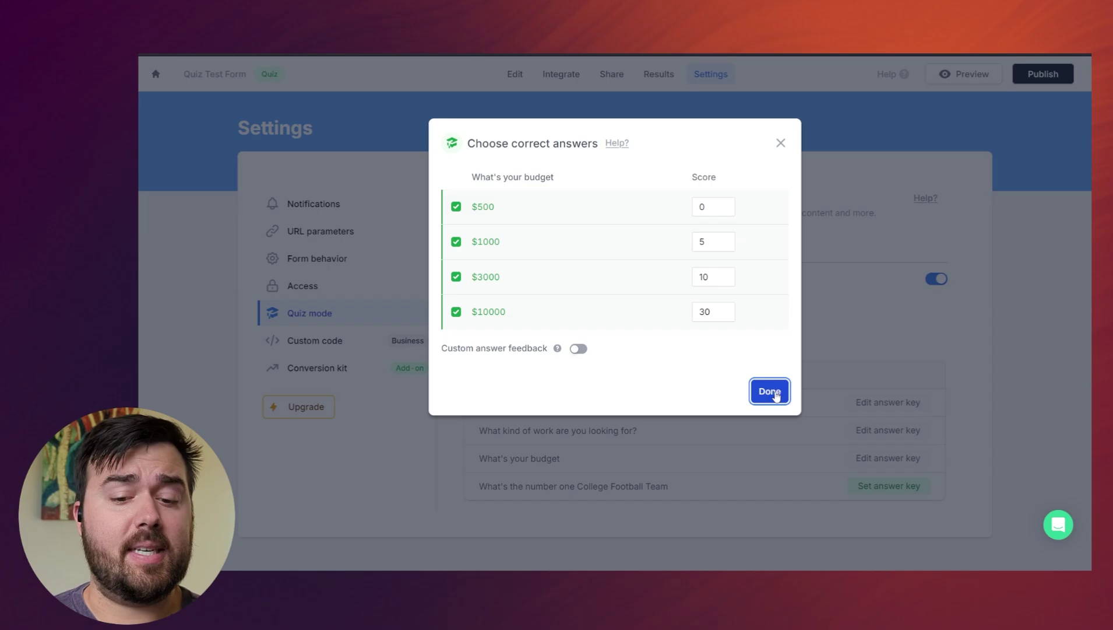
pyautogui.click(776, 394)
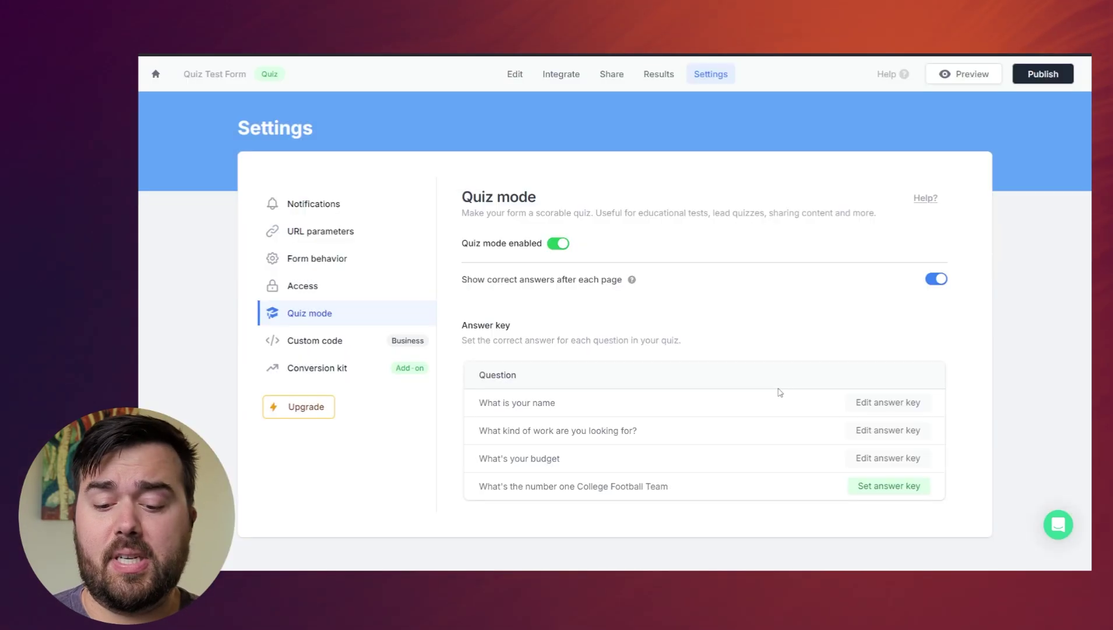
# - Key Georgia Bulldawgs as the correct College Football answer worth 20, then return to the form editor
pyautogui.click(866, 434)
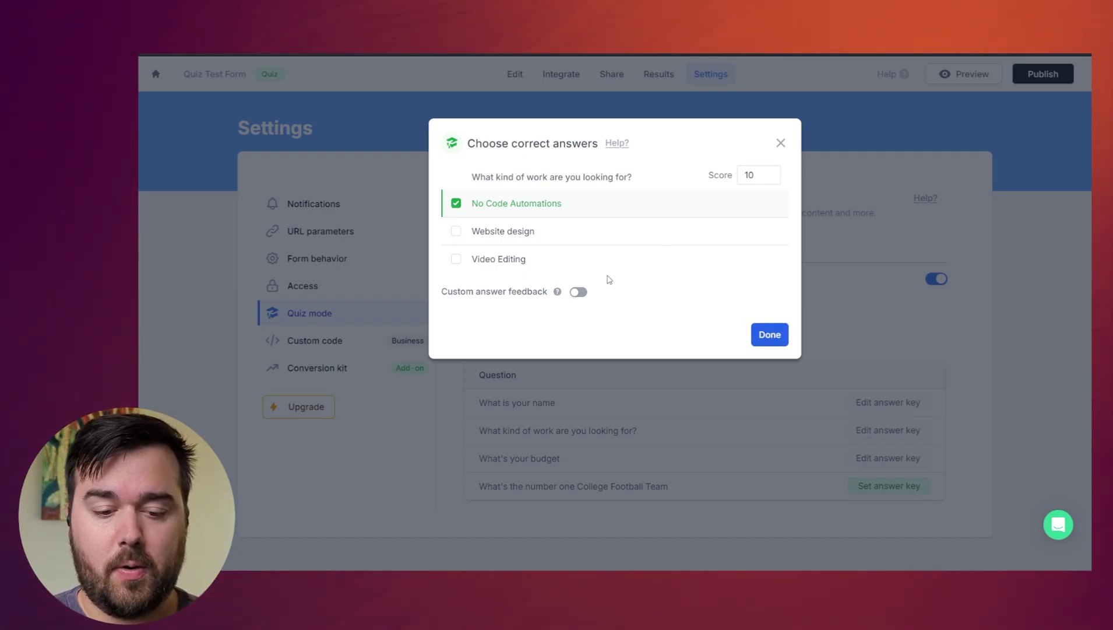
pyautogui.click(776, 334)
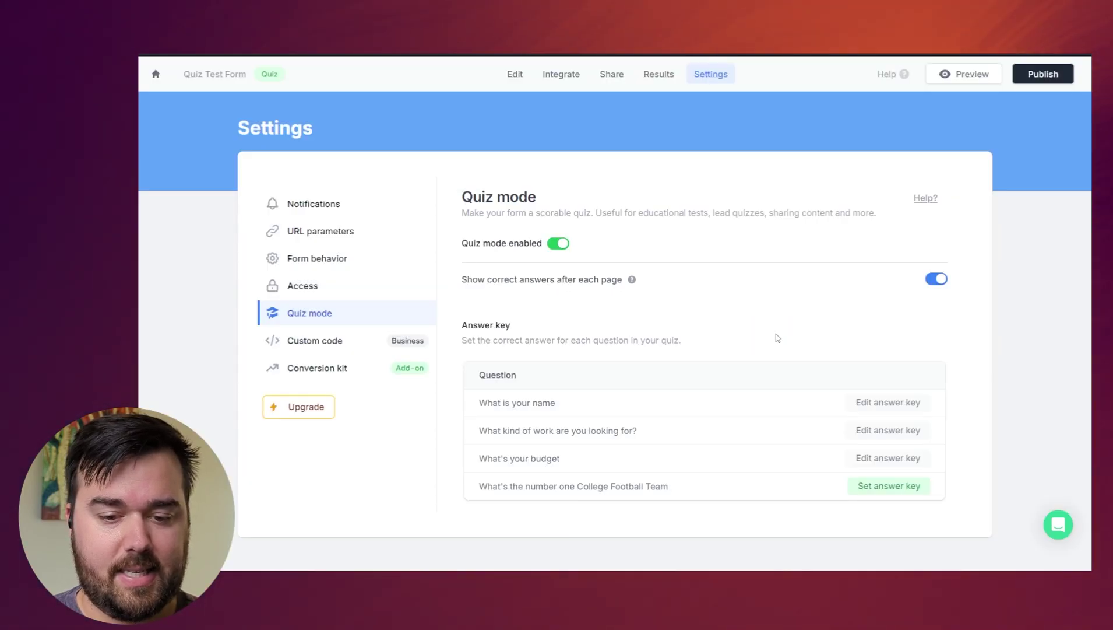
pyautogui.click(883, 486)
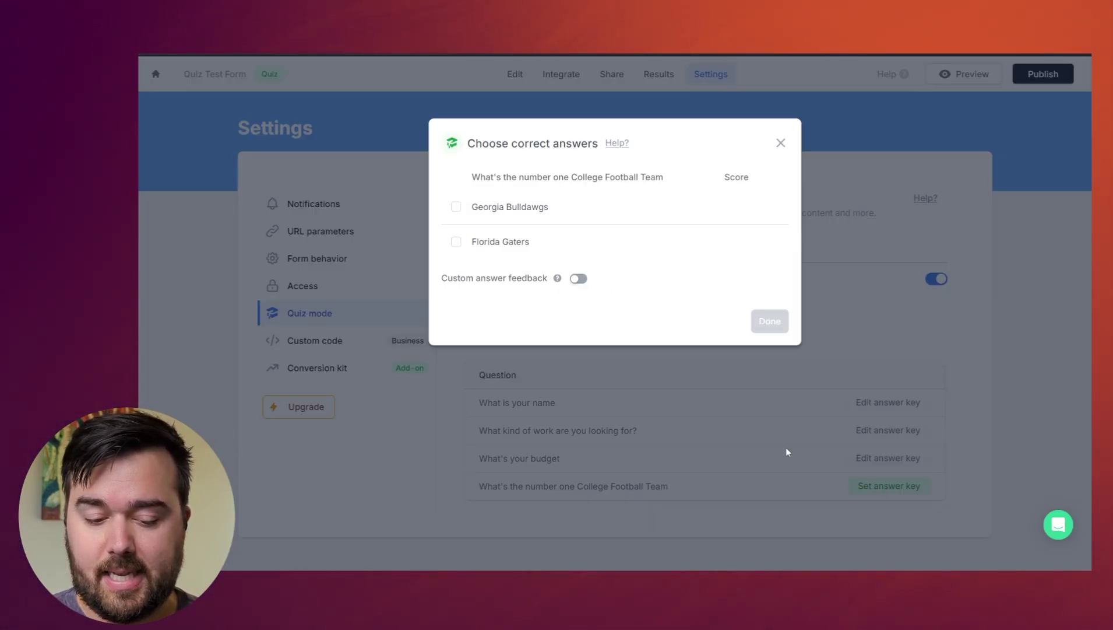
pyautogui.click(450, 208)
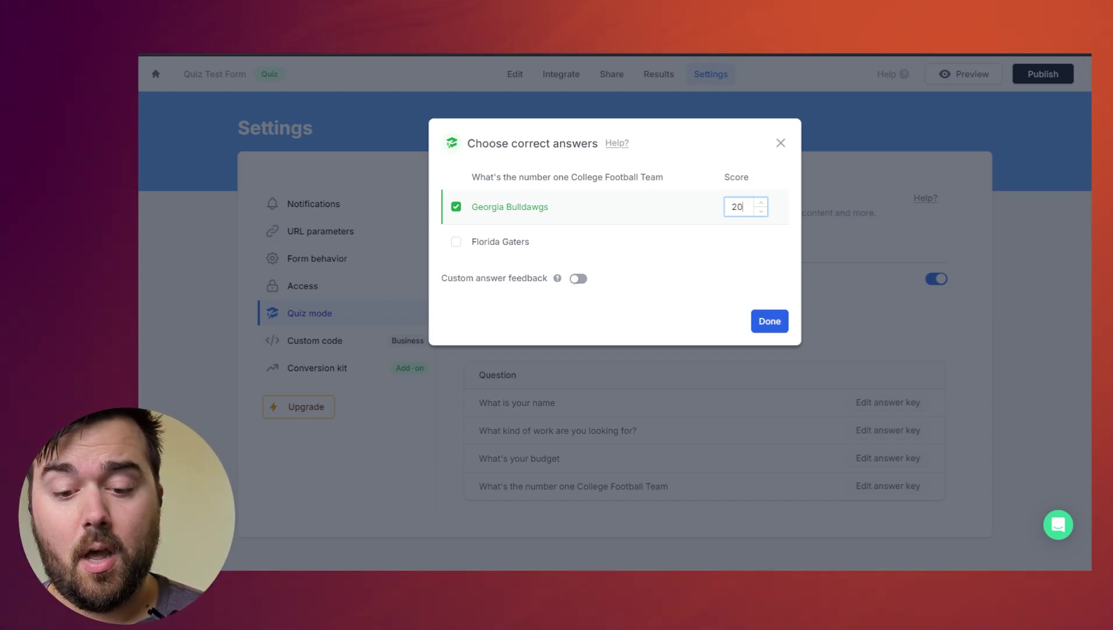
pyautogui.click(771, 323)
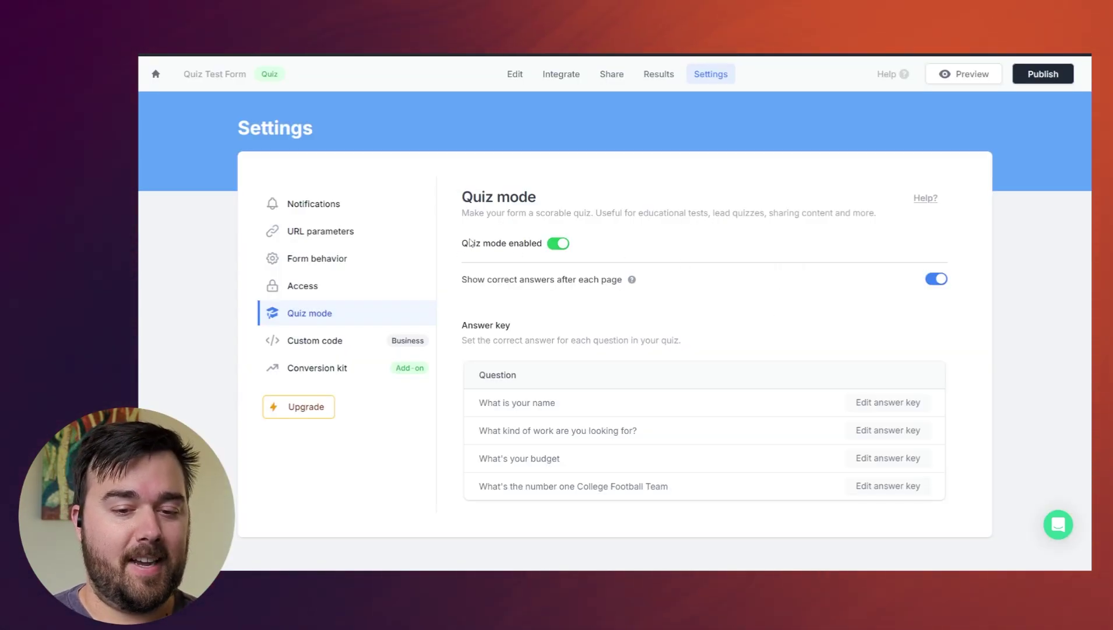
pyautogui.click(519, 78)
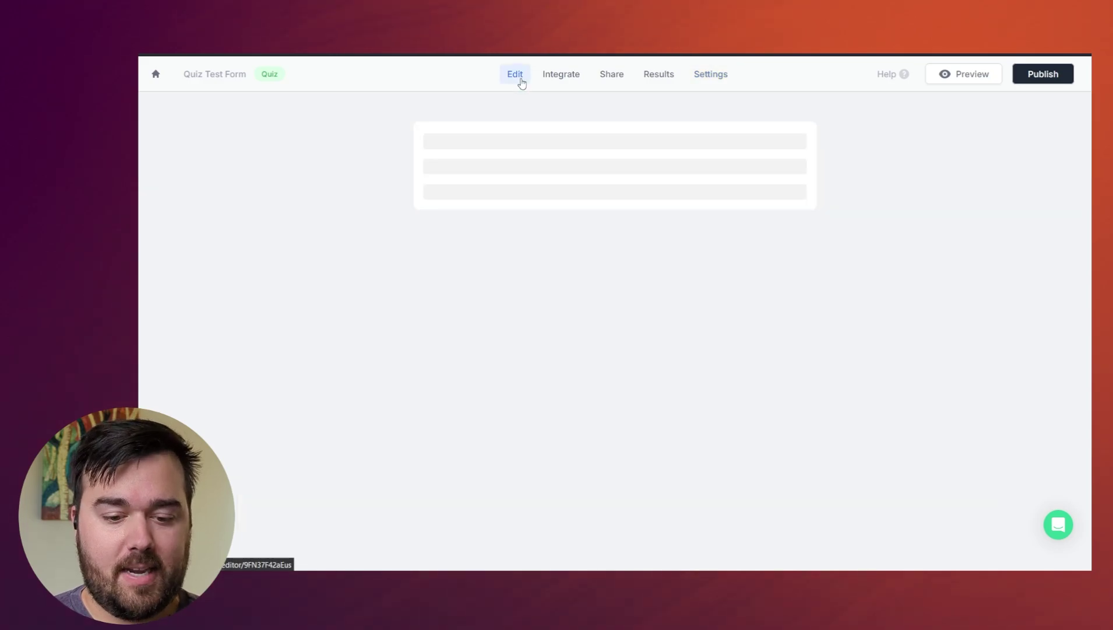
pyautogui.scroll(-5, 735, 401)
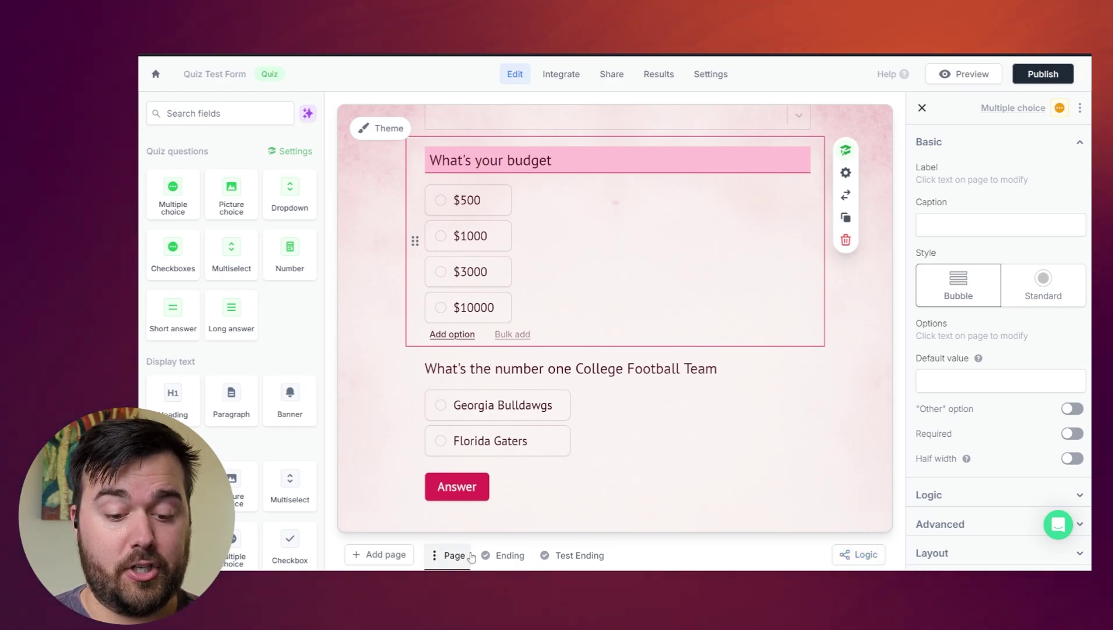
# - On the ending page, turn off Show quiz score
pyautogui.click(502, 554)
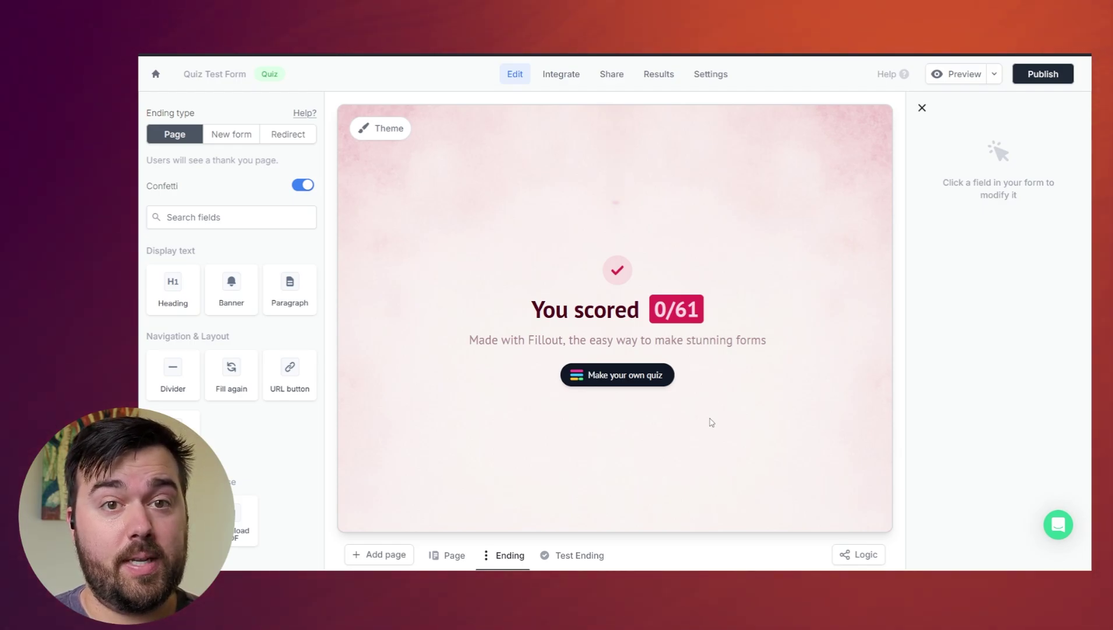
pyautogui.click(687, 290)
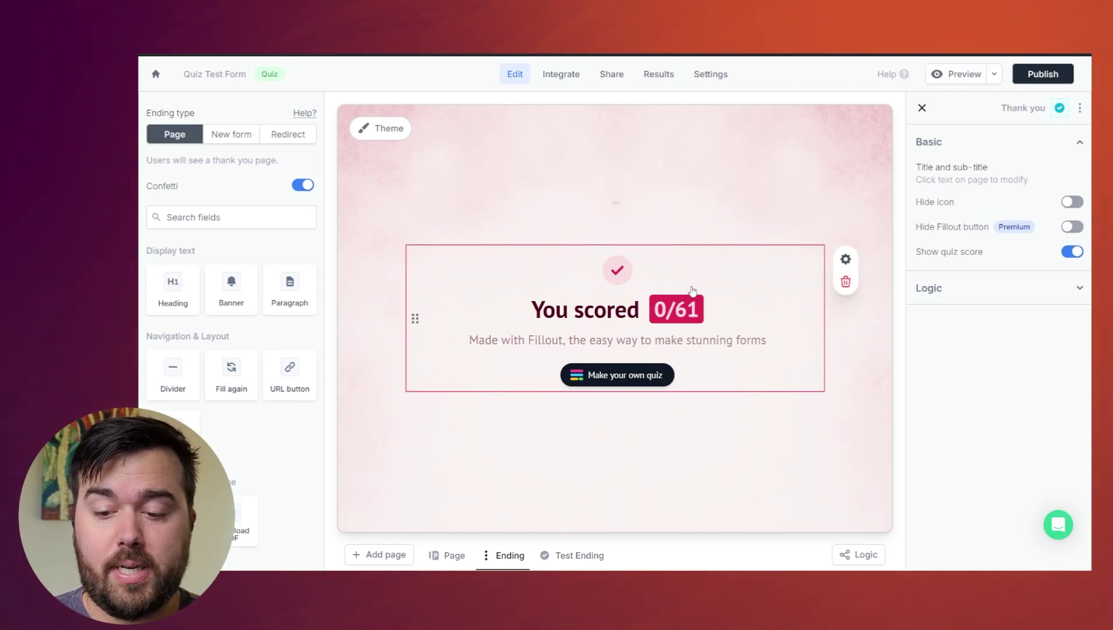
pyautogui.click(1070, 251)
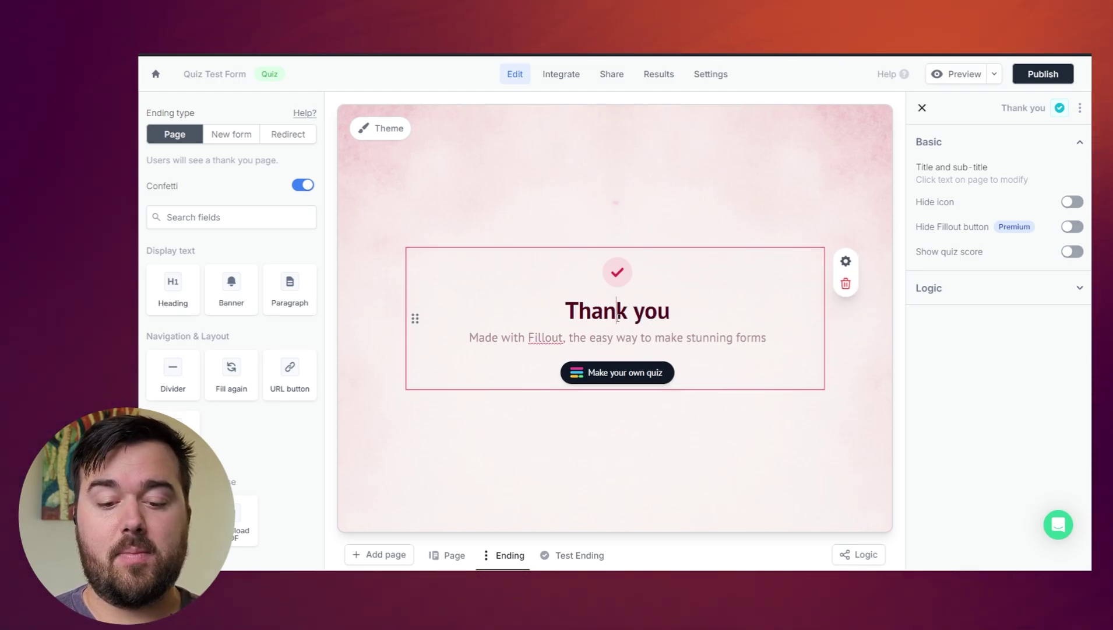
# - Change the ending heading to 'Thank you, you sound like a fit!' and the subtitle to 'Let's fill out your email and we'll be in touch'
pyautogui.tripleClick(618, 312)
pyautogui.click(703, 312)
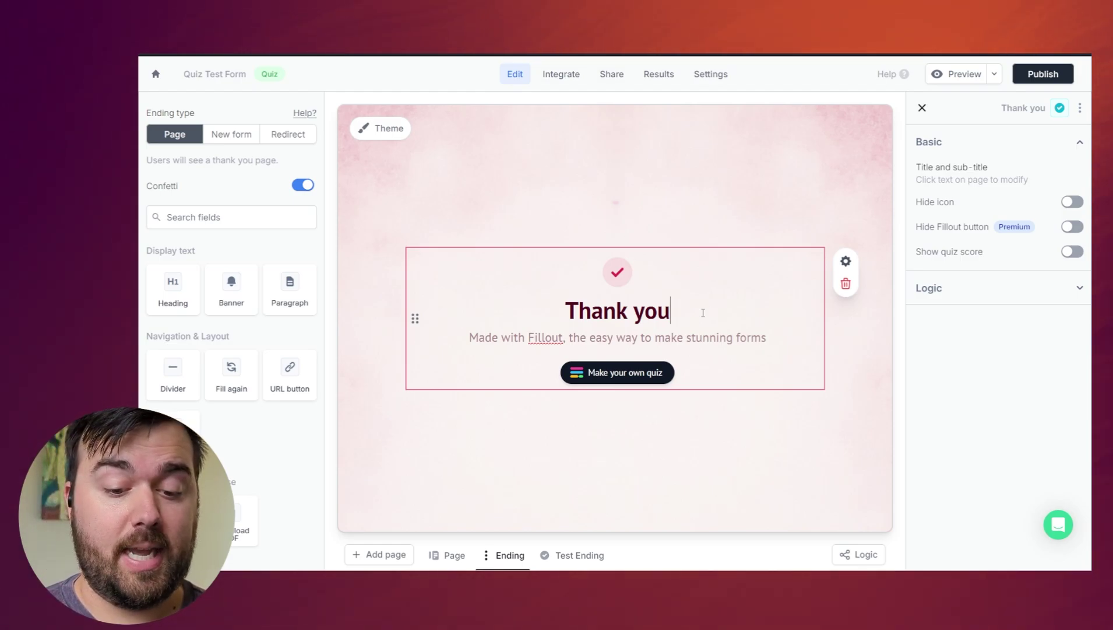
pyautogui.write(', y')
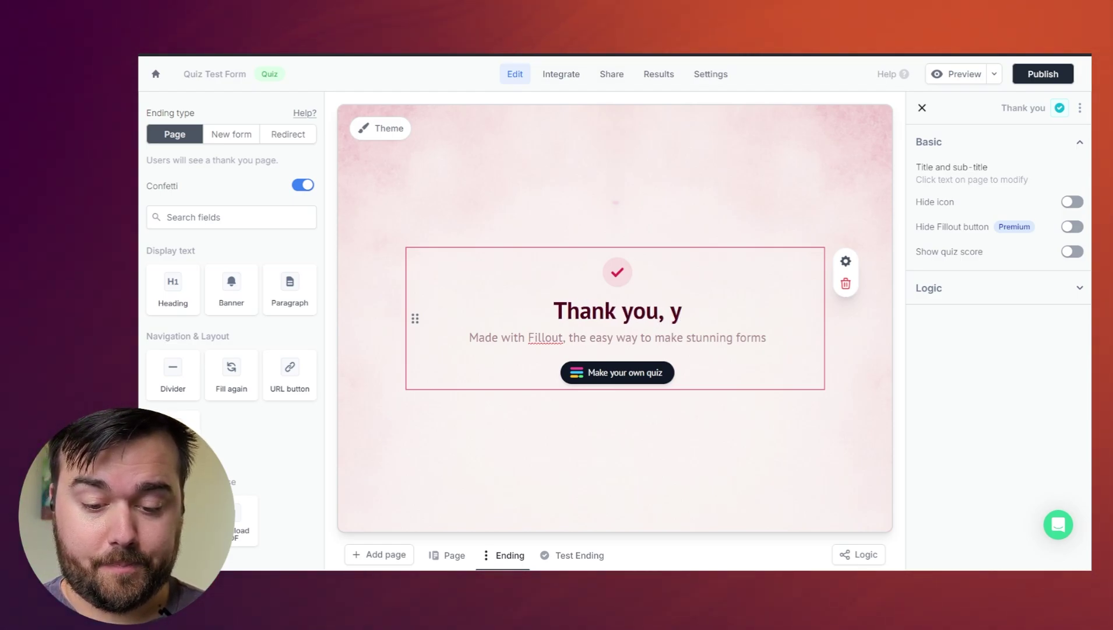
pyautogui.write('ou sound like a fit!')
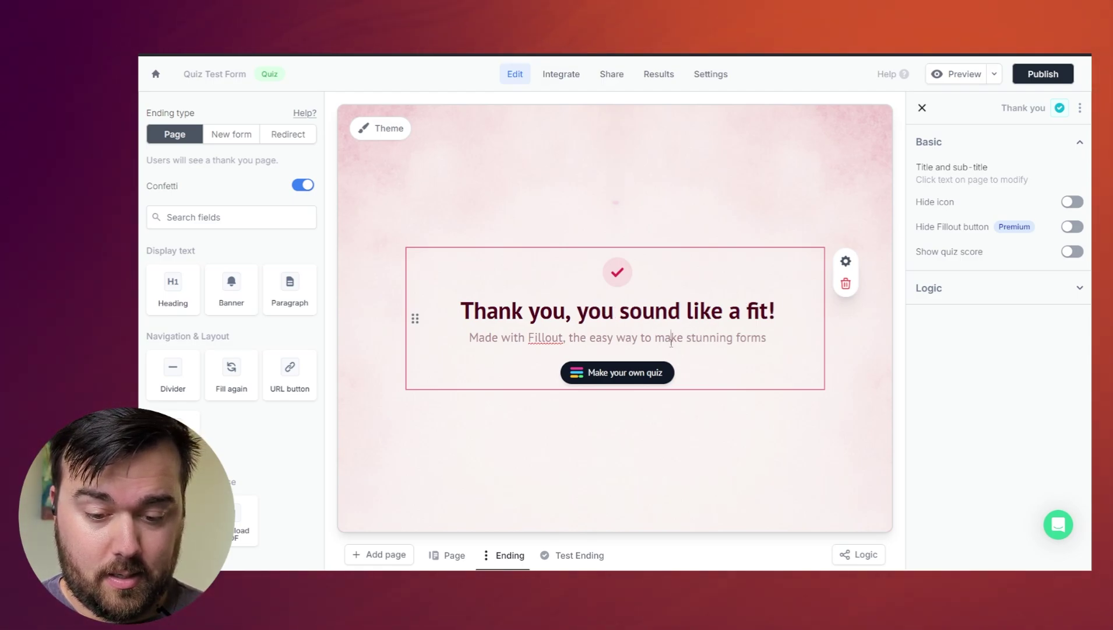
pyautogui.moveTo(767, 338); pyautogui.dragTo(469, 337)
pyautogui.write("Let's")
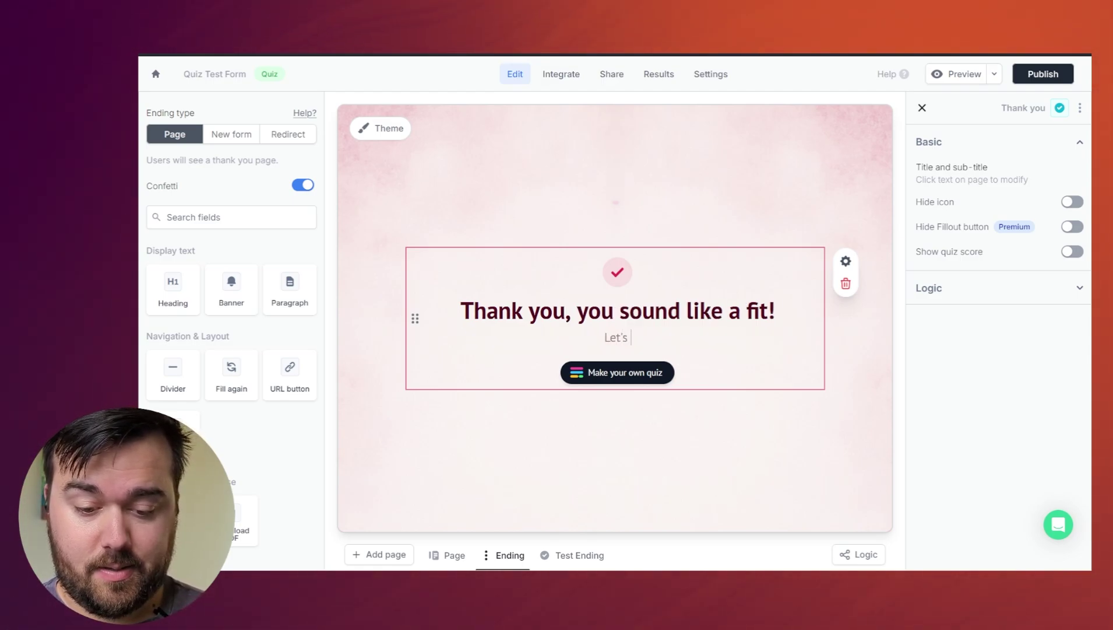
pyautogui.write(' fill out you')
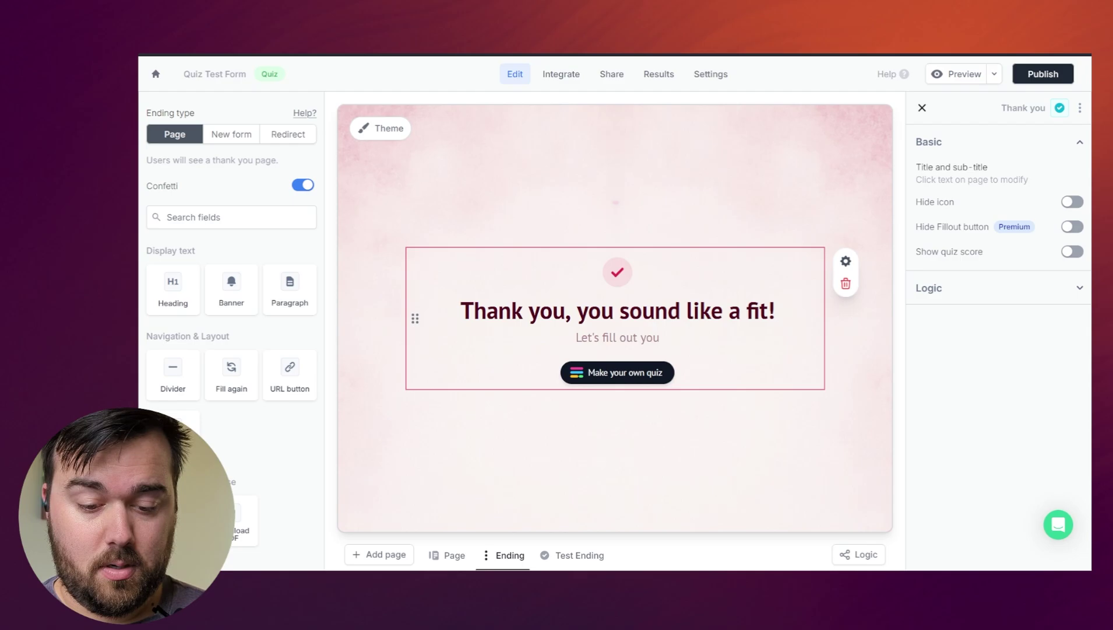
pyautogui.write('r email and w')
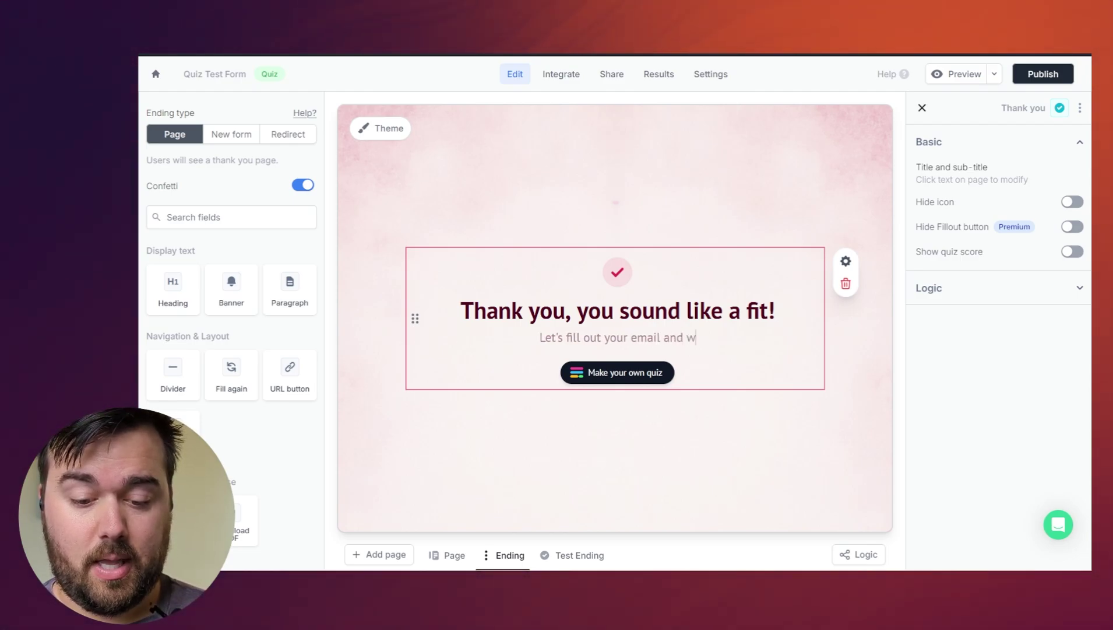
pyautogui.write("e'll be in ")
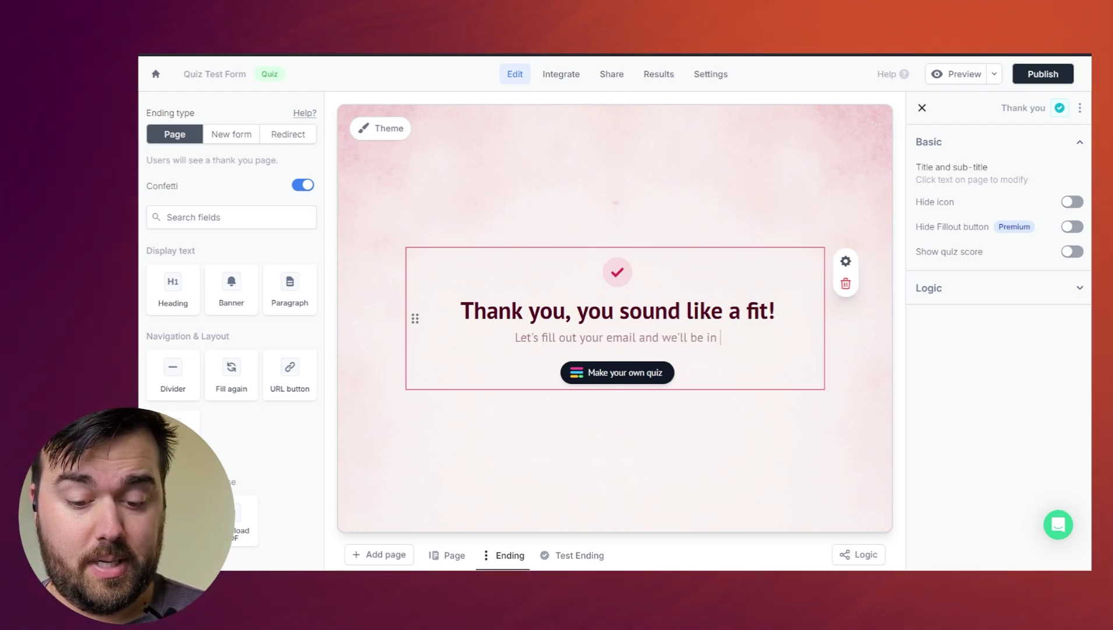
pyautogui.write('touch')
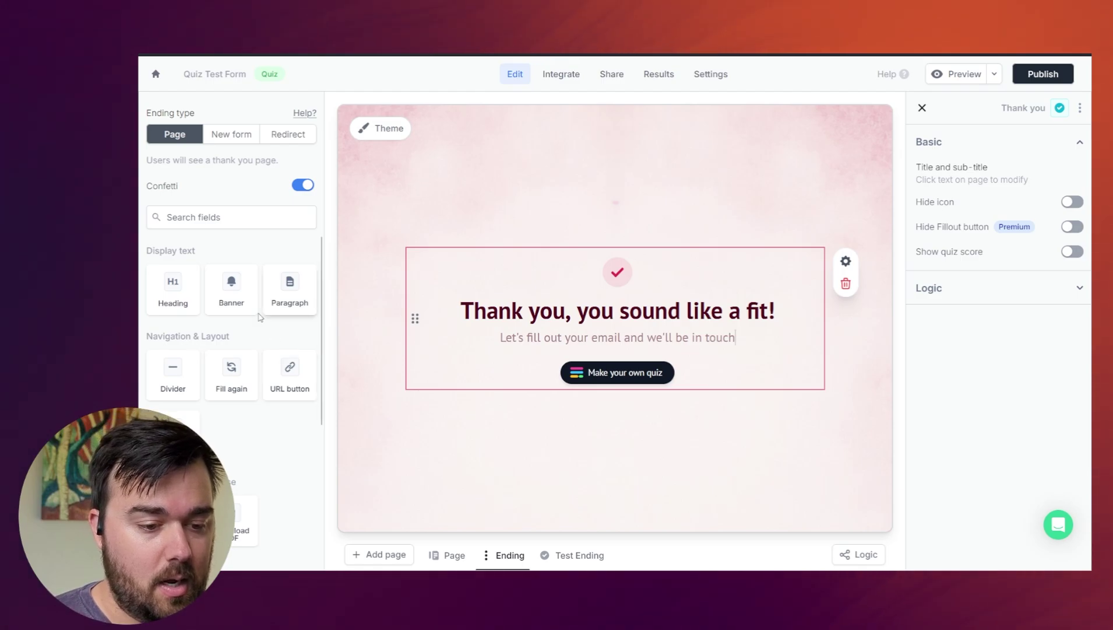
pyautogui.scroll(-4, 220, 308)
pyautogui.scroll(-1, 221, 312)
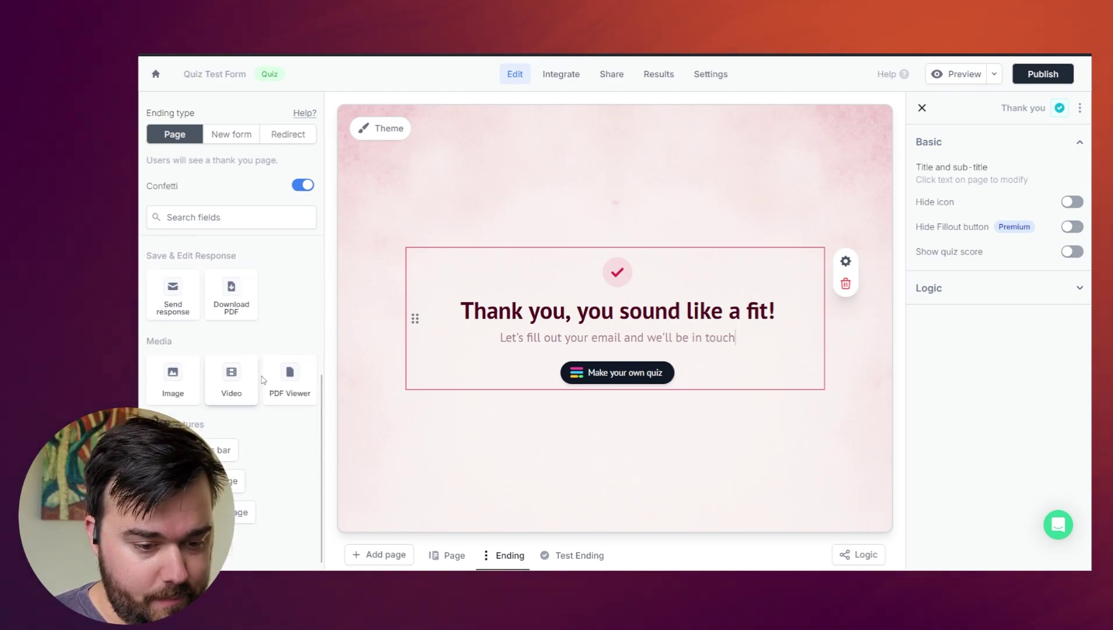
pyautogui.scroll(2, 216, 349)
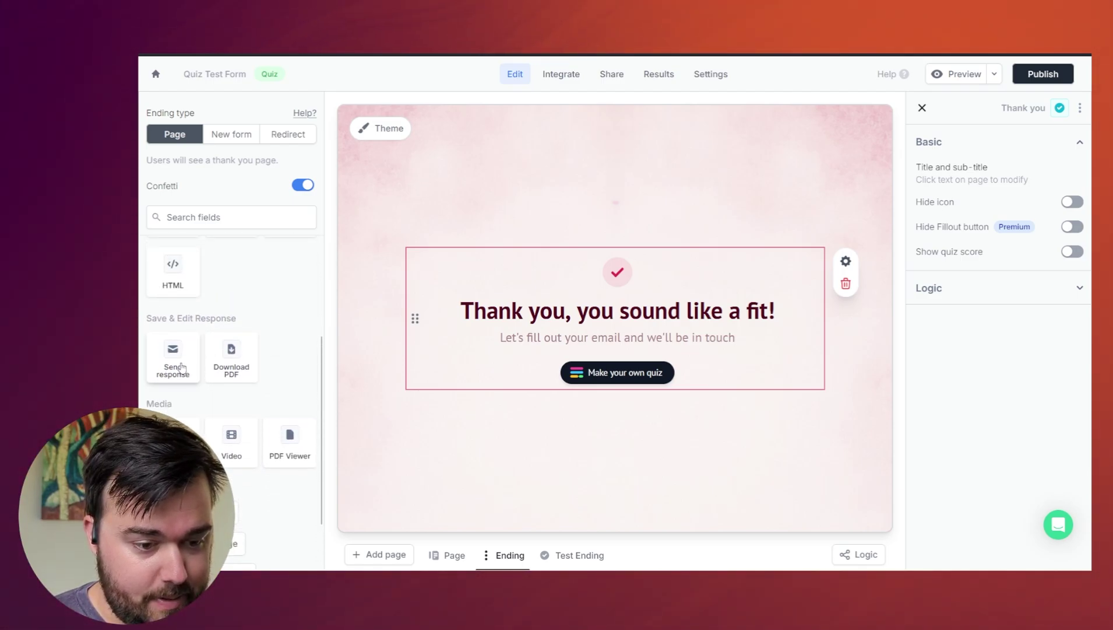
pyautogui.moveTo(194, 356); pyautogui.dragTo(489, 380)
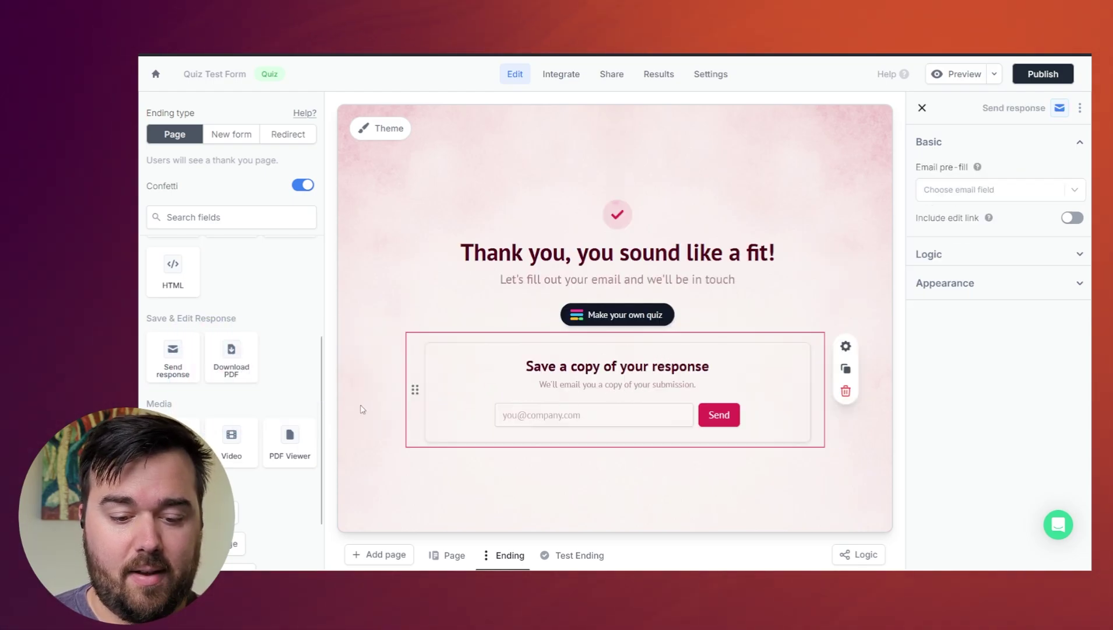
pyautogui.scroll(-2, 215, 394)
pyautogui.scroll(7, 221, 400)
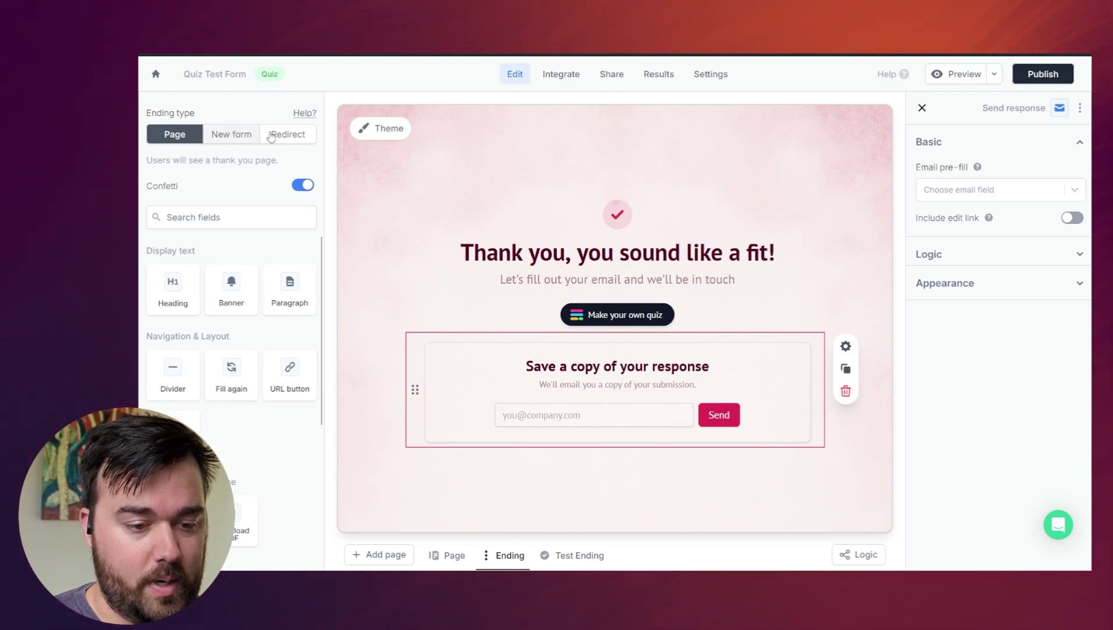
pyautogui.click(231, 135)
pyautogui.click(166, 135)
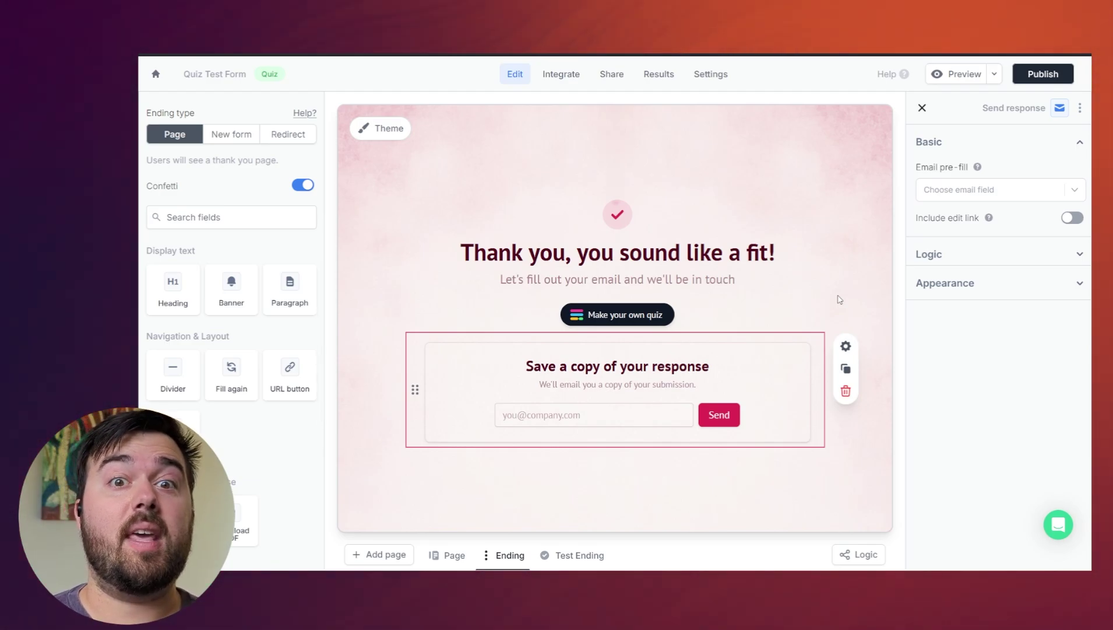
pyautogui.click(274, 136)
pyautogui.click(227, 220)
pyautogui.write('http')
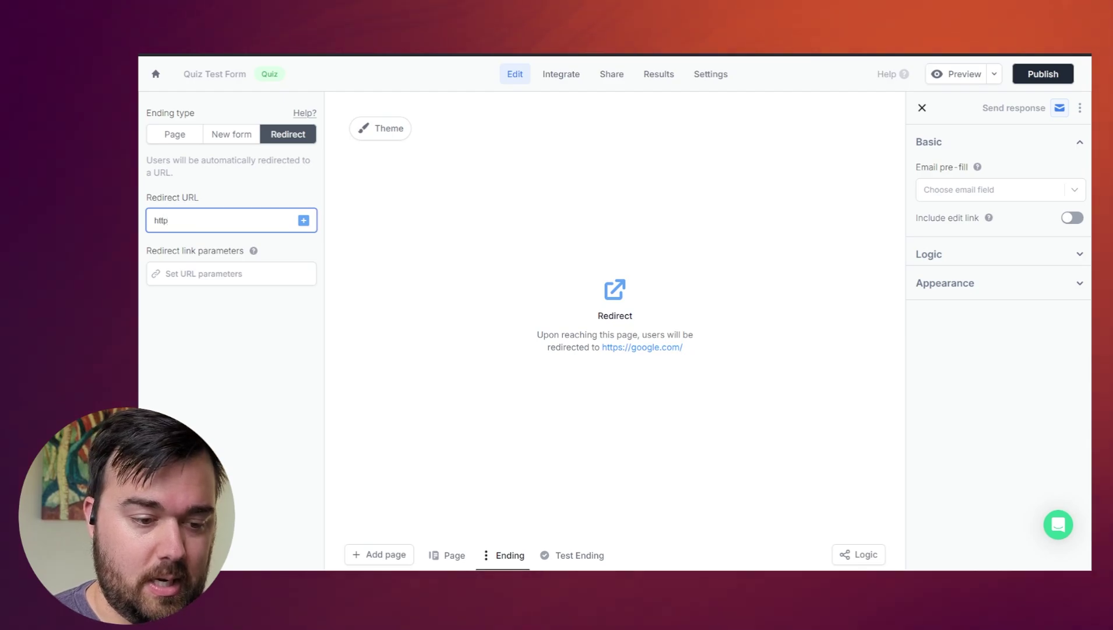
pyautogui.write('s://www.s')
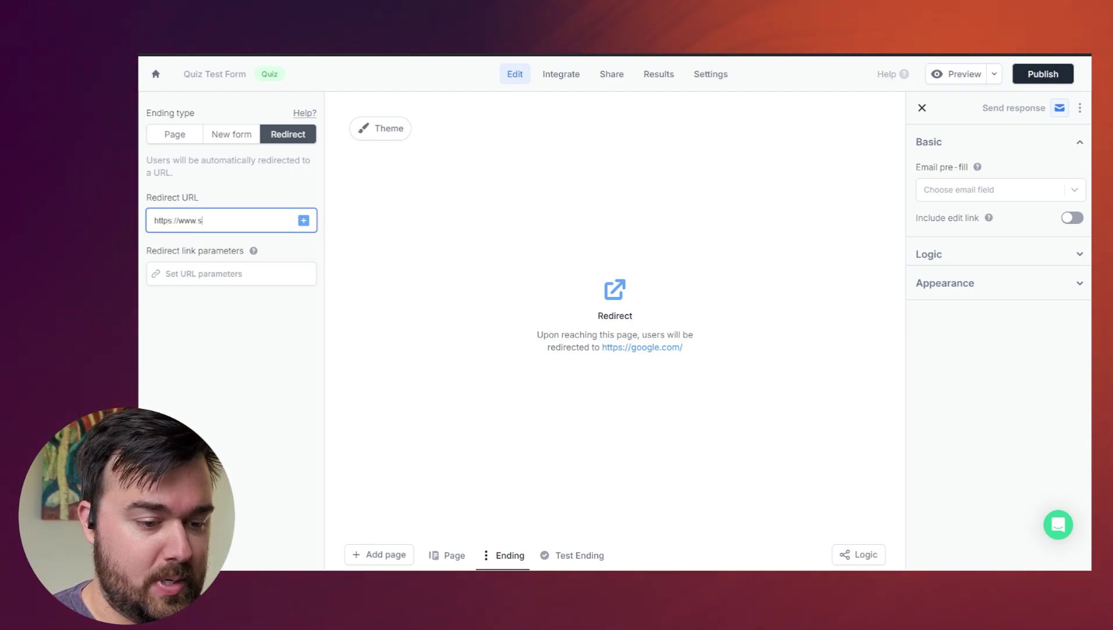
pyautogui.write('olvedcyclesoluti')
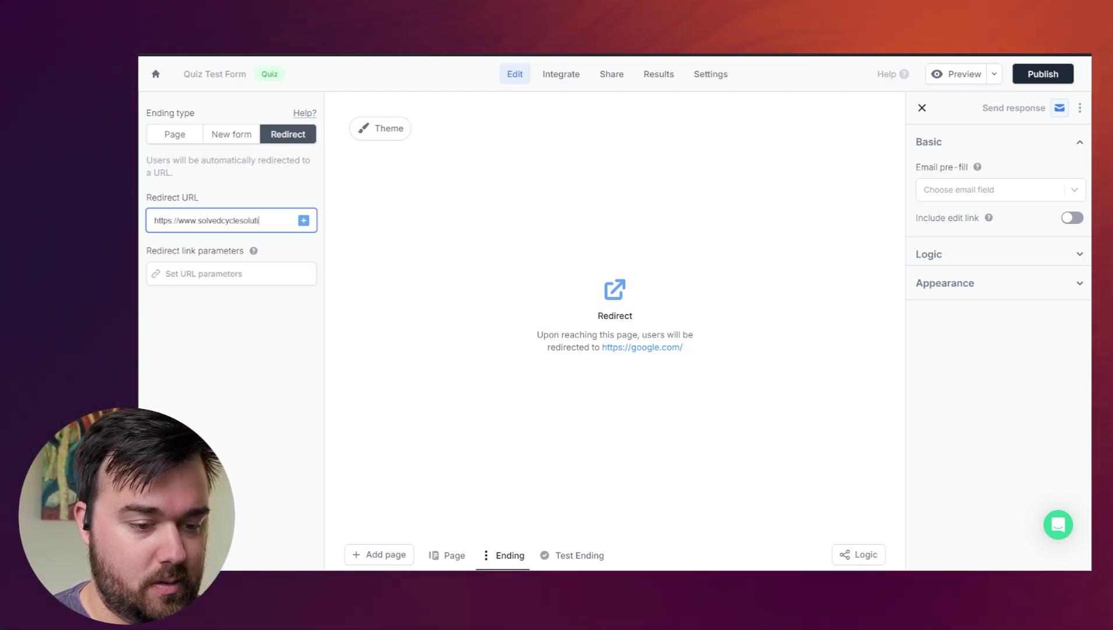
pyautogui.write('ons.com/')
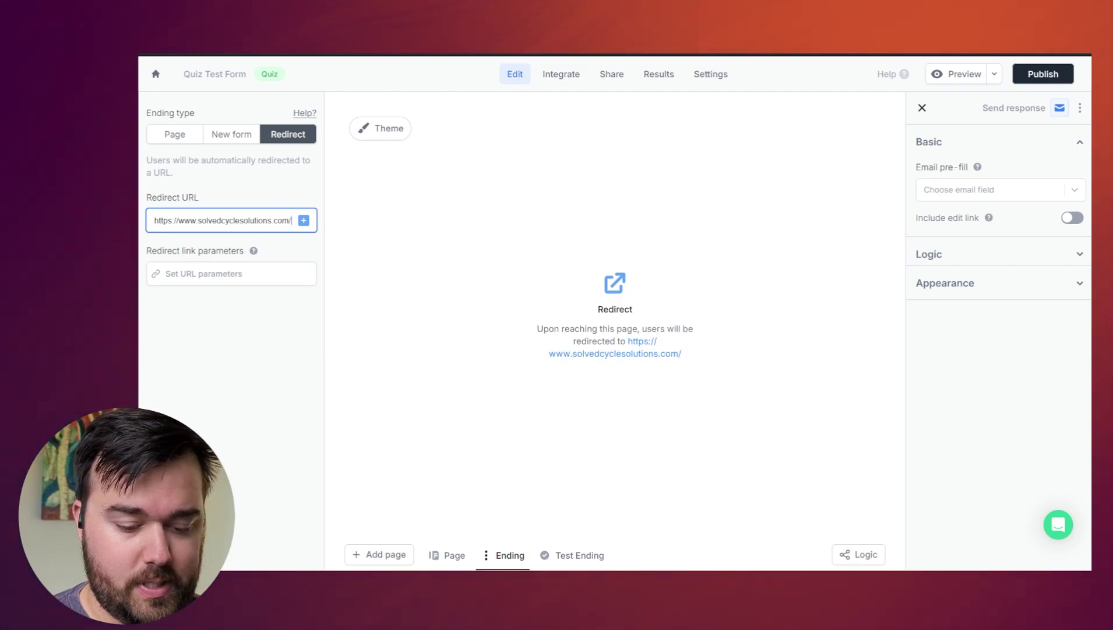
pyautogui.write('30-minutes')
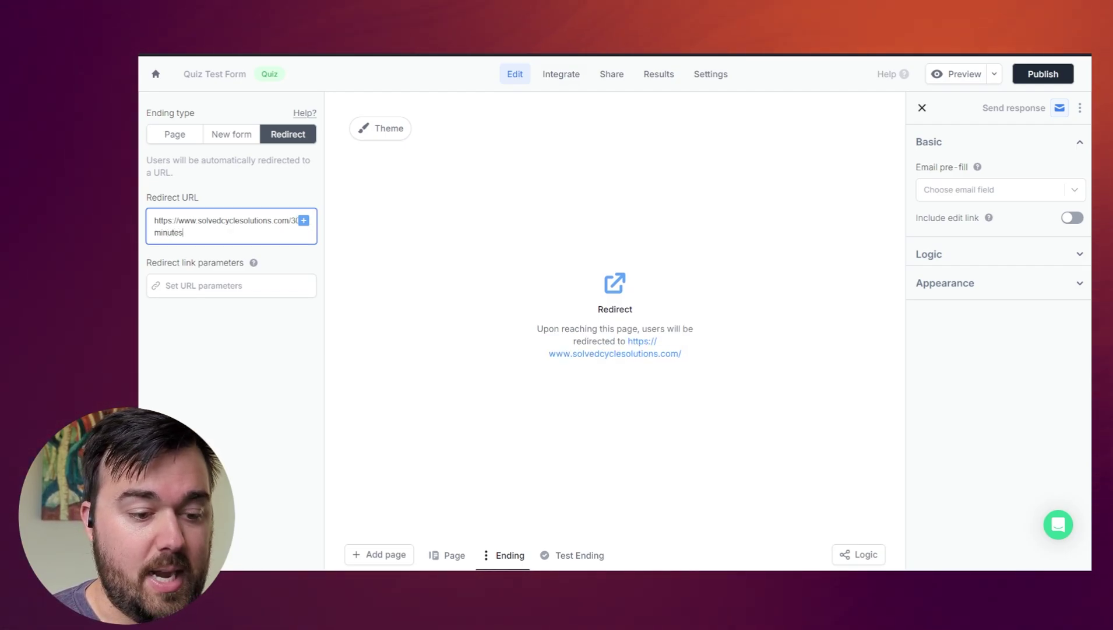
pyautogui.click(629, 353)
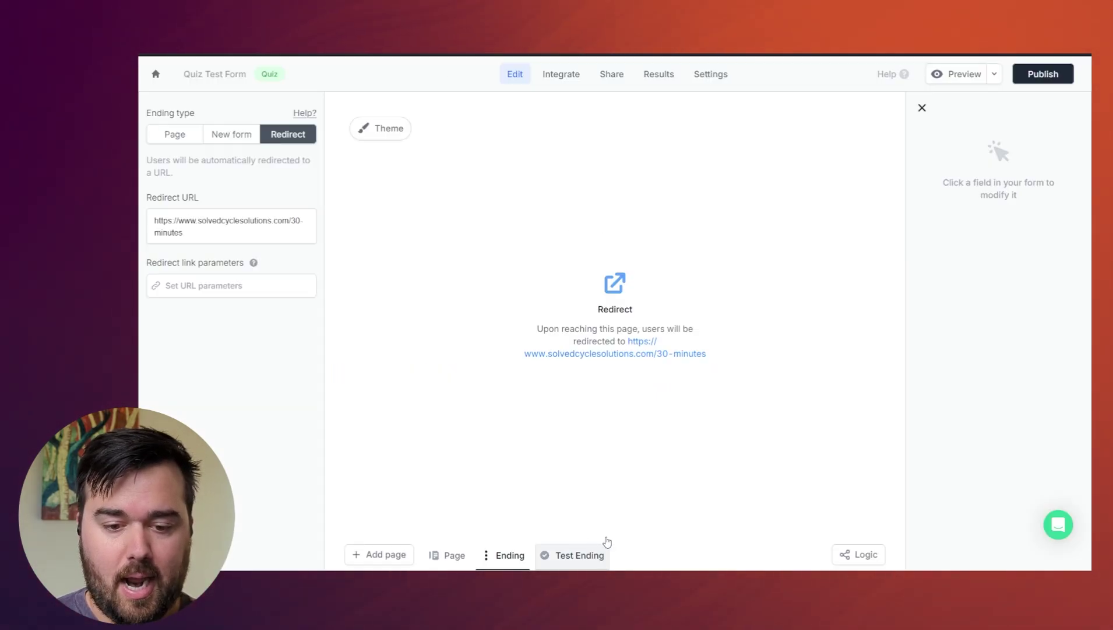
# - On the Test Ending page, hide the quiz score block
pyautogui.click(577, 555)
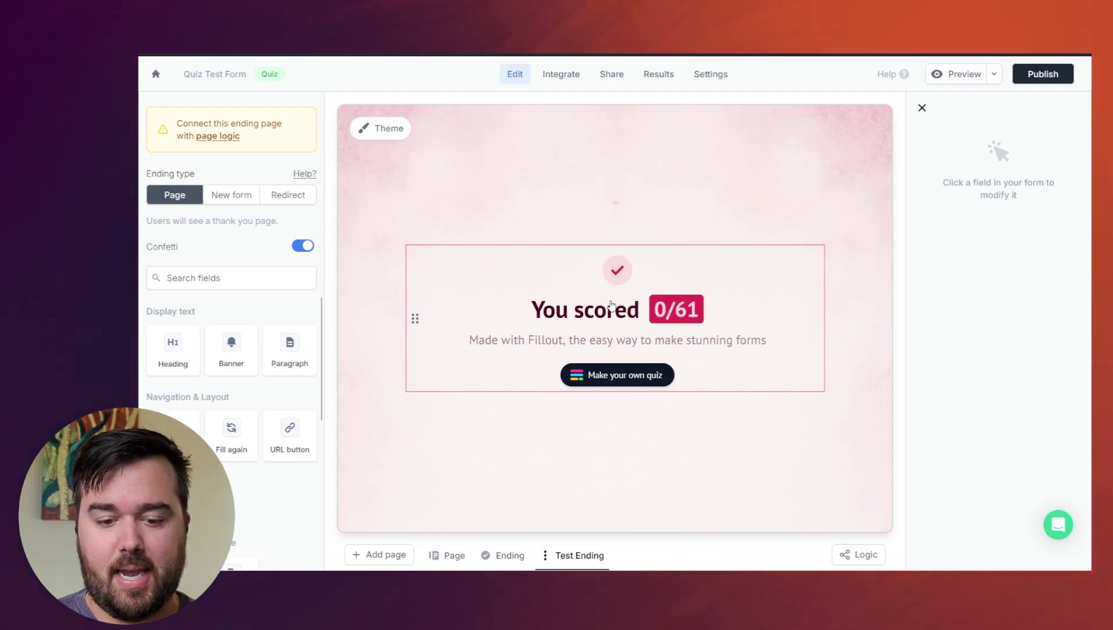
pyautogui.click(612, 303)
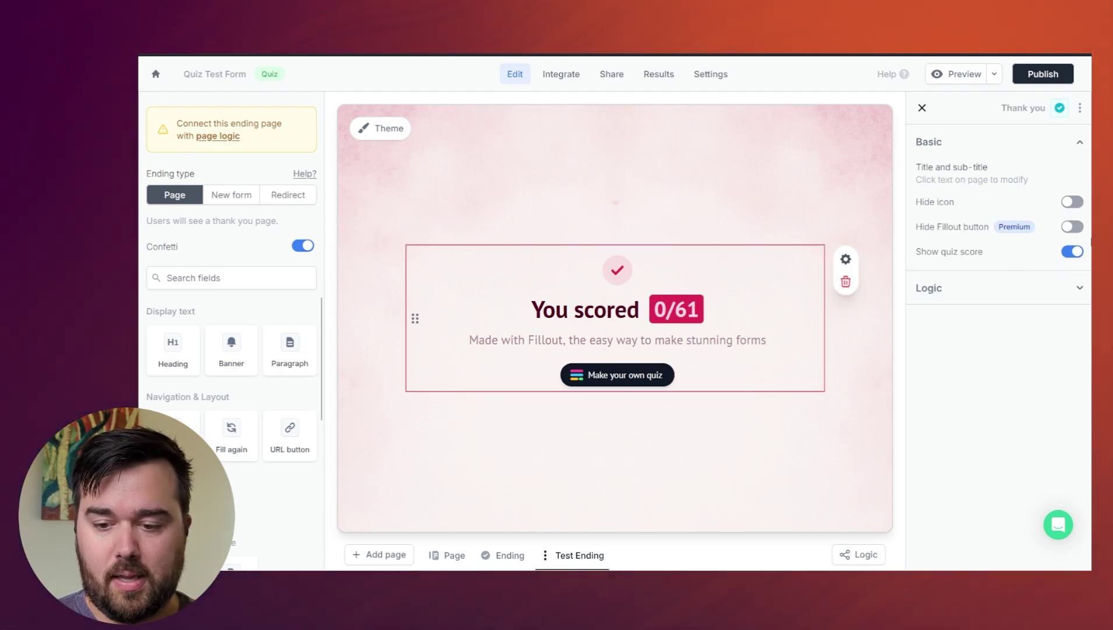
pyautogui.click(1071, 251)
# - Extend the heading to 'Thank you, but it doesn't sound like we'll be a fit.' without adding pages
pyautogui.tripleClick(616, 313)
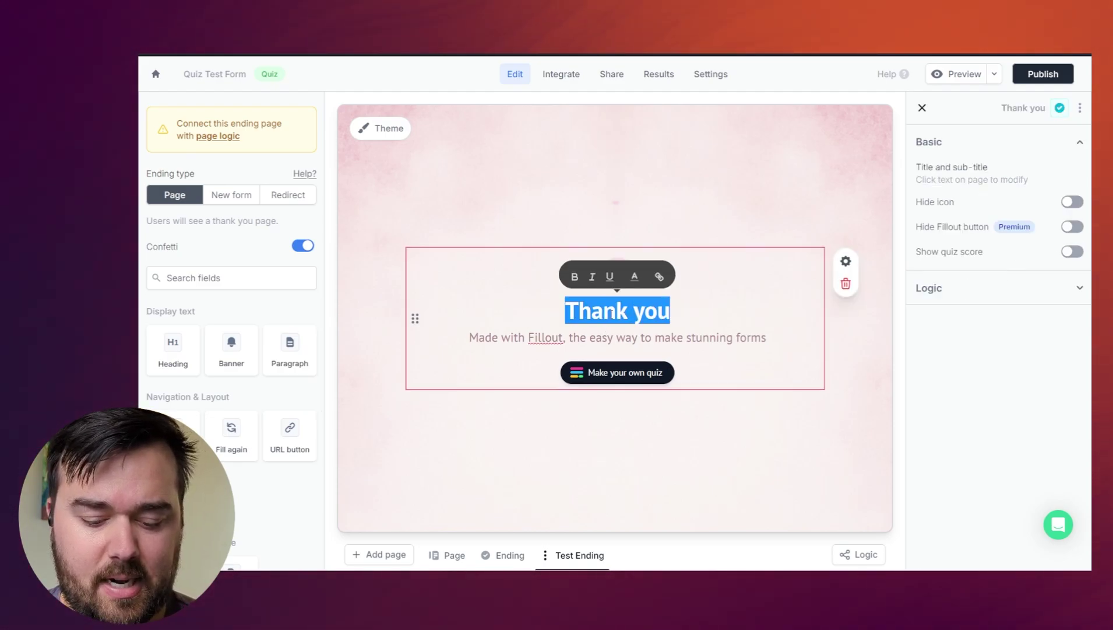
pyautogui.press('Right')
pyautogui.write(', but ')
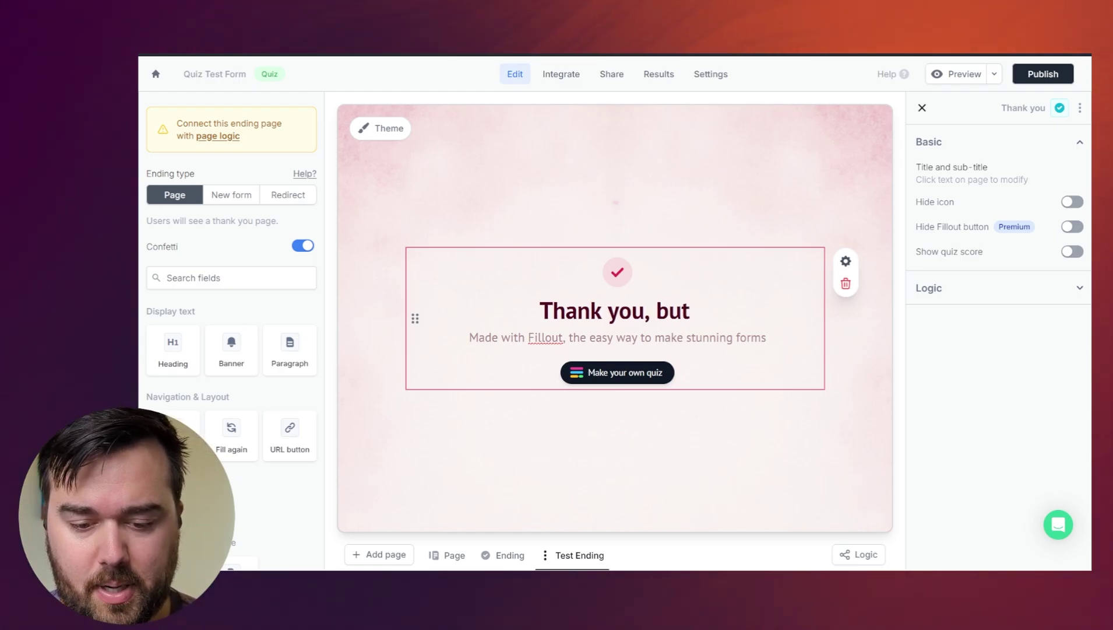
pyautogui.write("it doesn't sound")
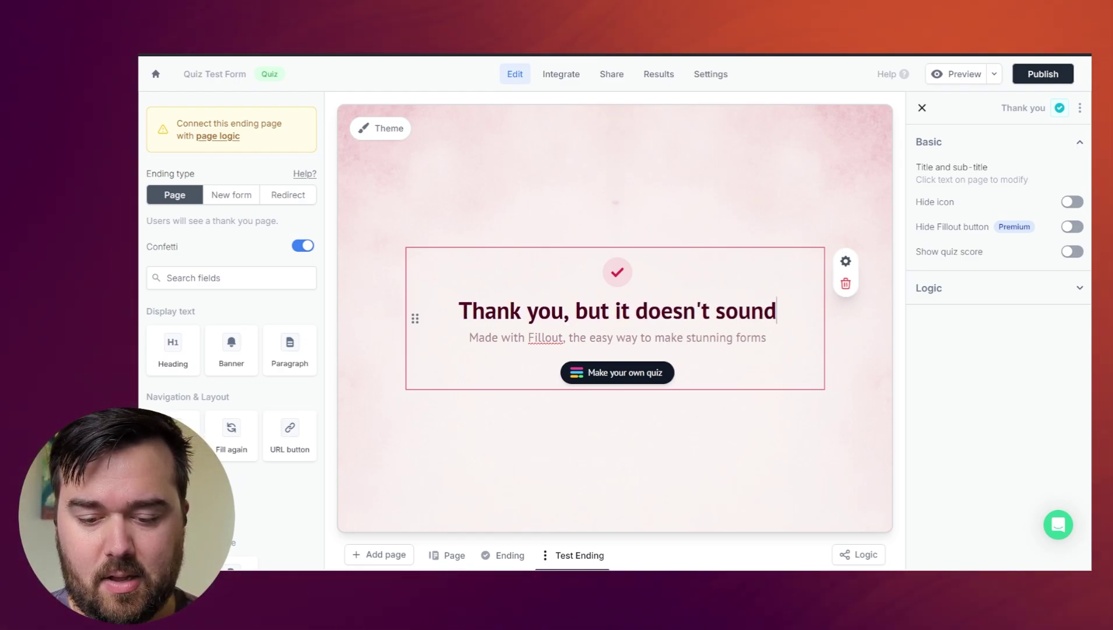
pyautogui.write(" like we'll b")
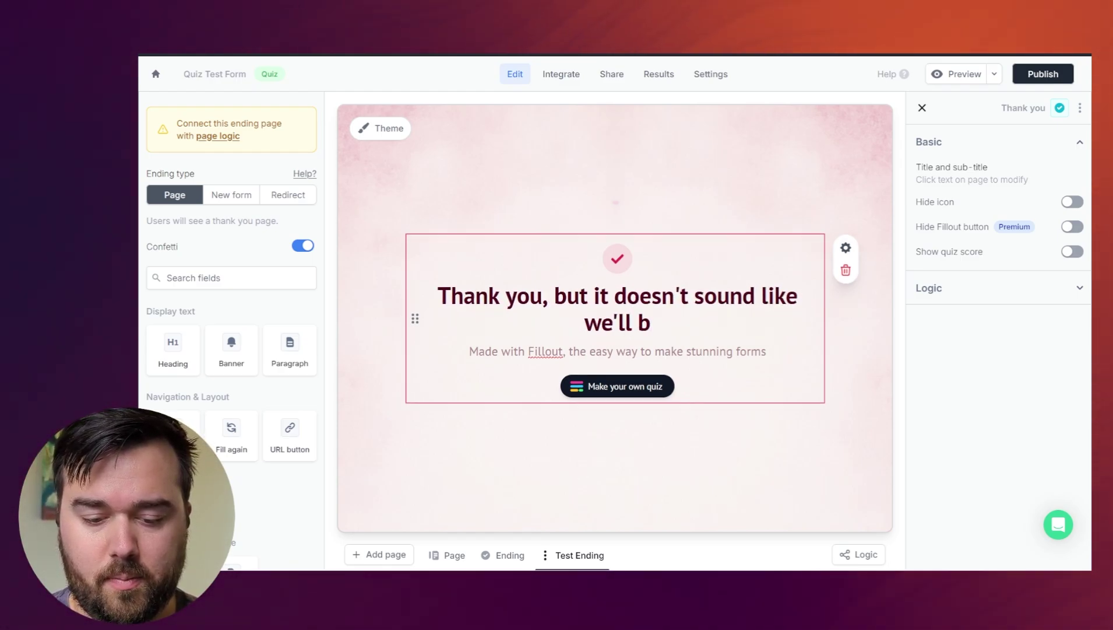
pyautogui.write('e a fit.')
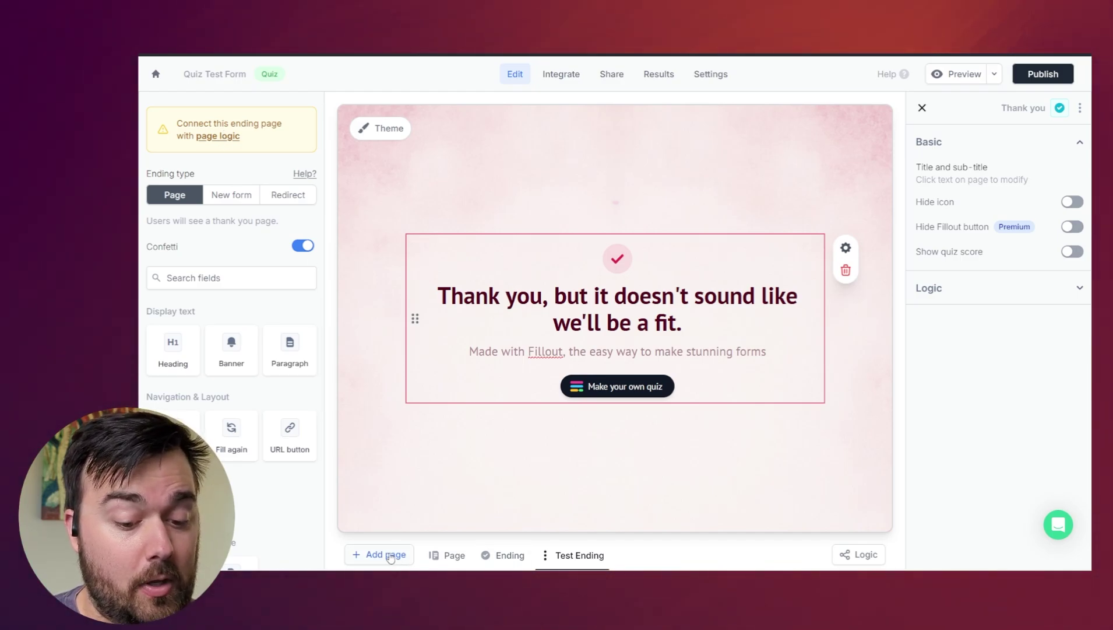
pyautogui.click(390, 556)
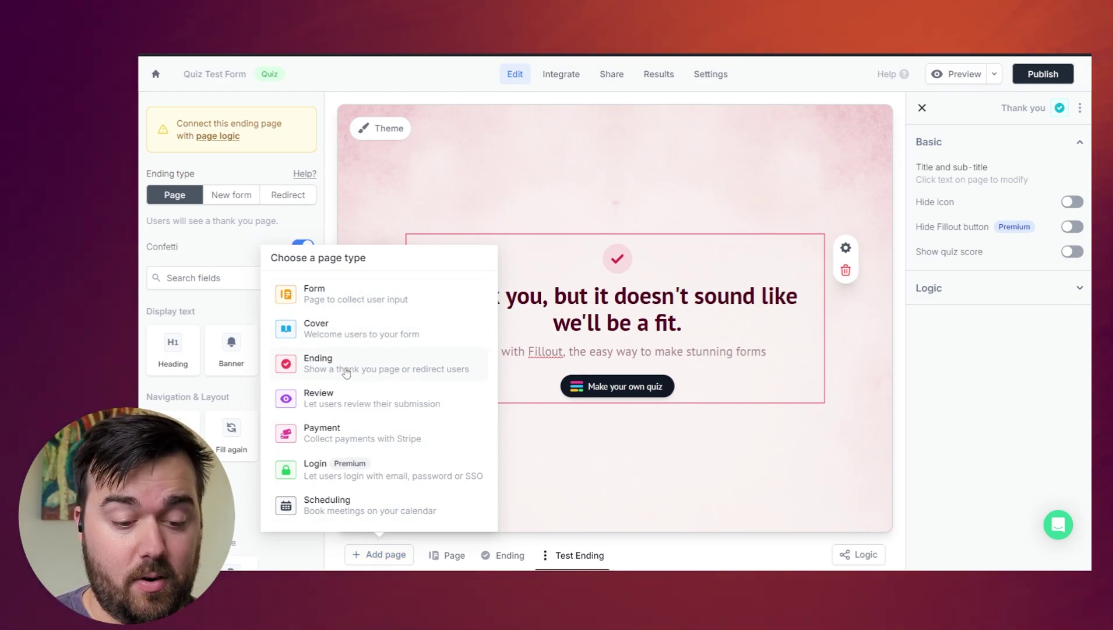
pyautogui.click(622, 237)
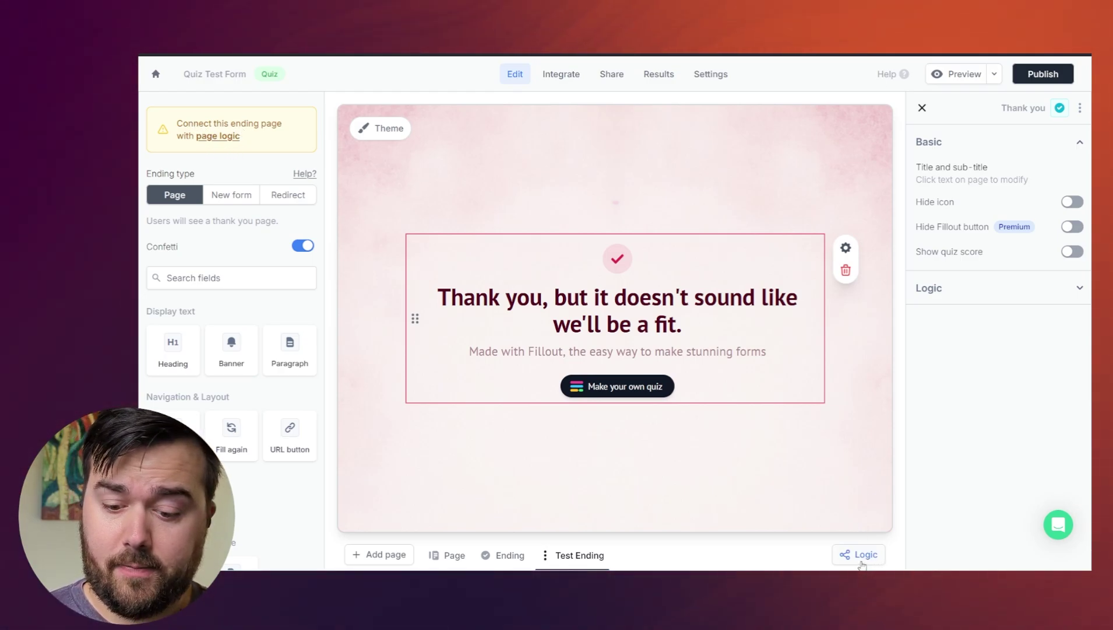
# - In the logic diagram, rename the endings to 'Scheduling Link' and 'Let Down Page'
pyautogui.click(862, 557)
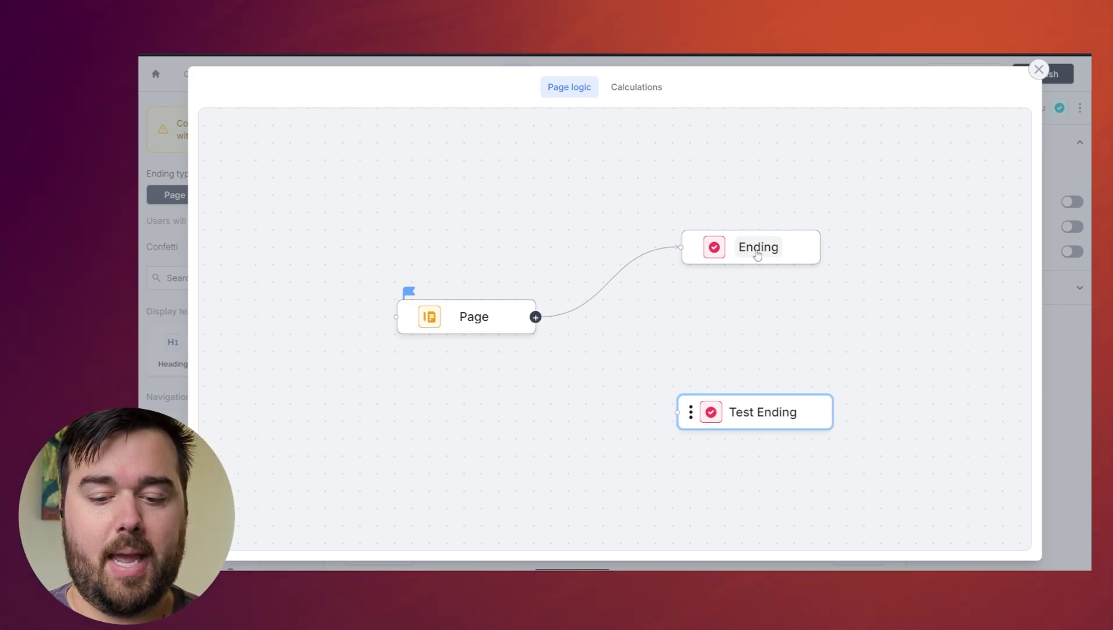
pyautogui.click(758, 253)
pyautogui.moveTo(757, 249)
pyautogui.mouseDown()
pyautogui.moveTo(703, 240)
pyautogui.moveTo(740, 240)
pyautogui.mouseUp()
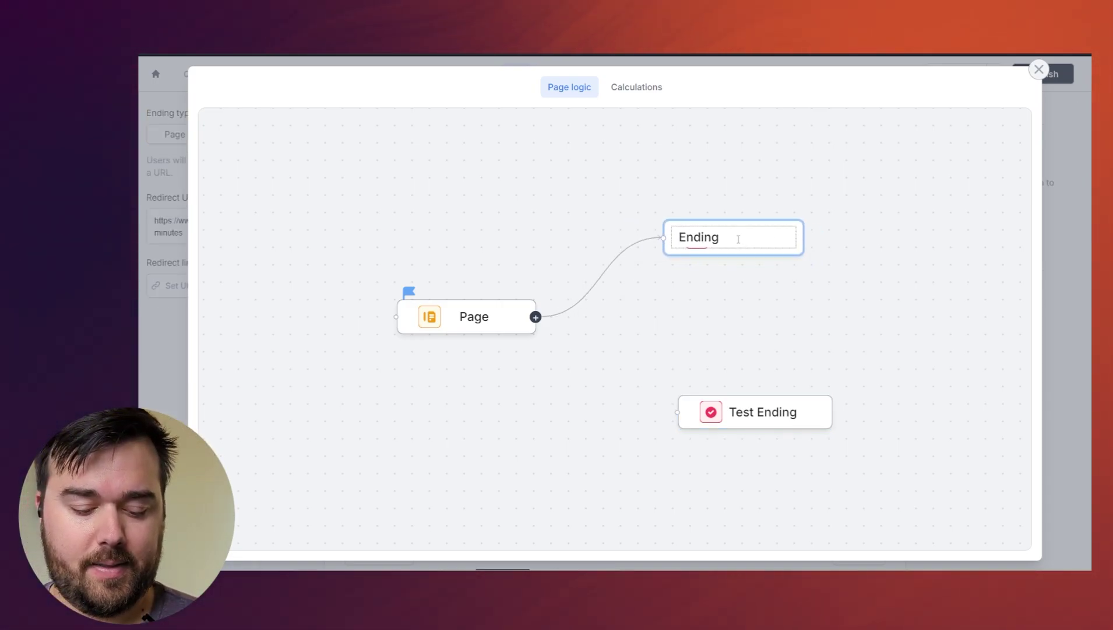
pyautogui.write('Schedul')
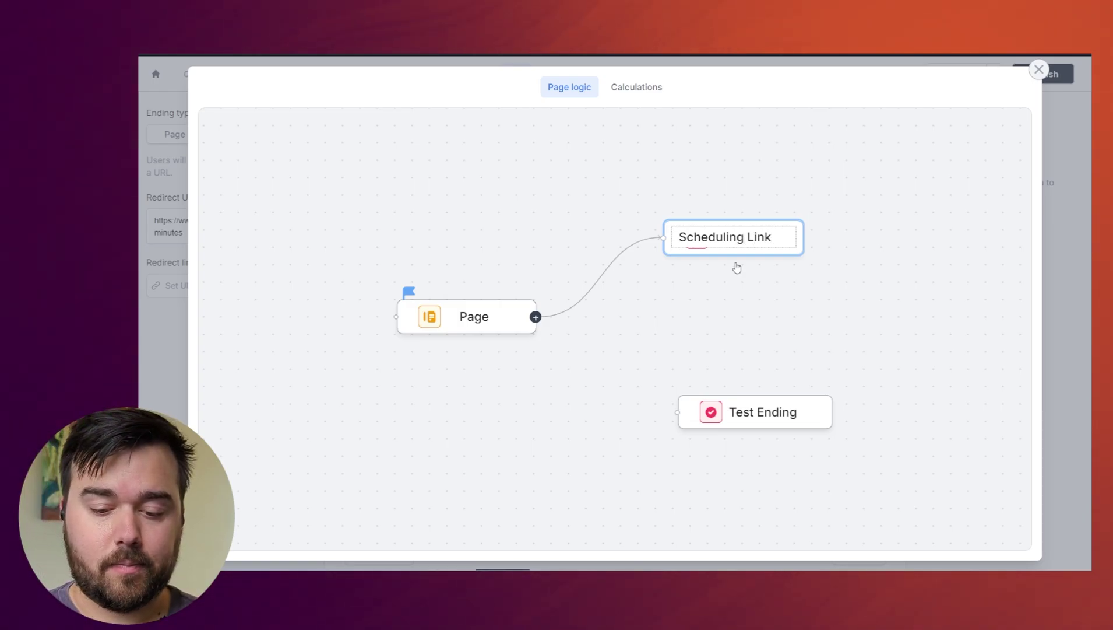
pyautogui.write('ing Link')
pyautogui.click(775, 412)
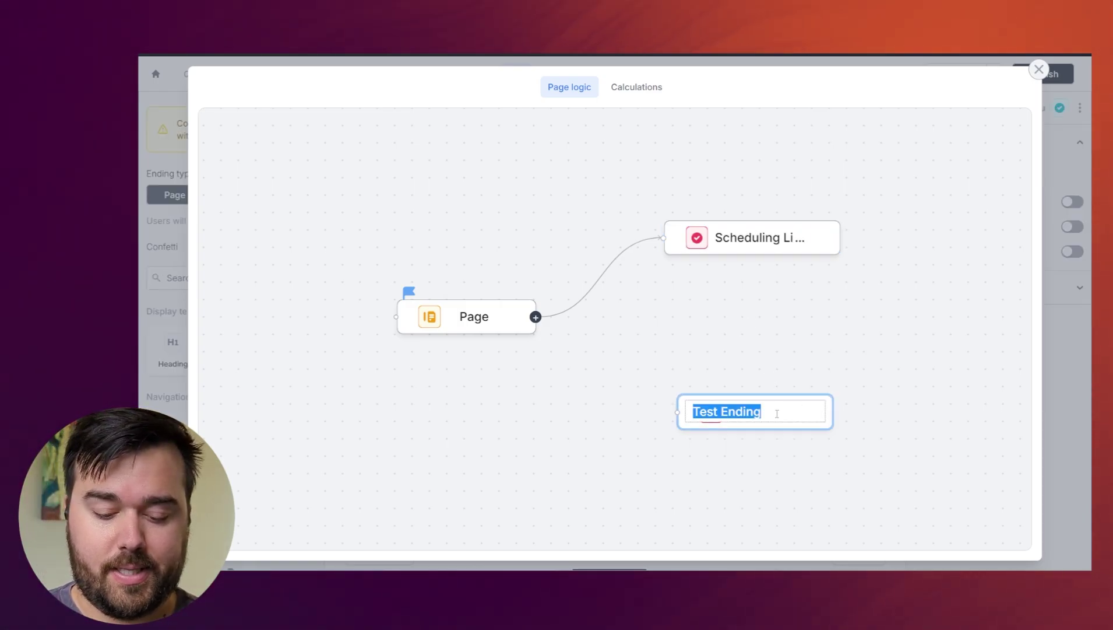
pyautogui.write('Let Down Page')
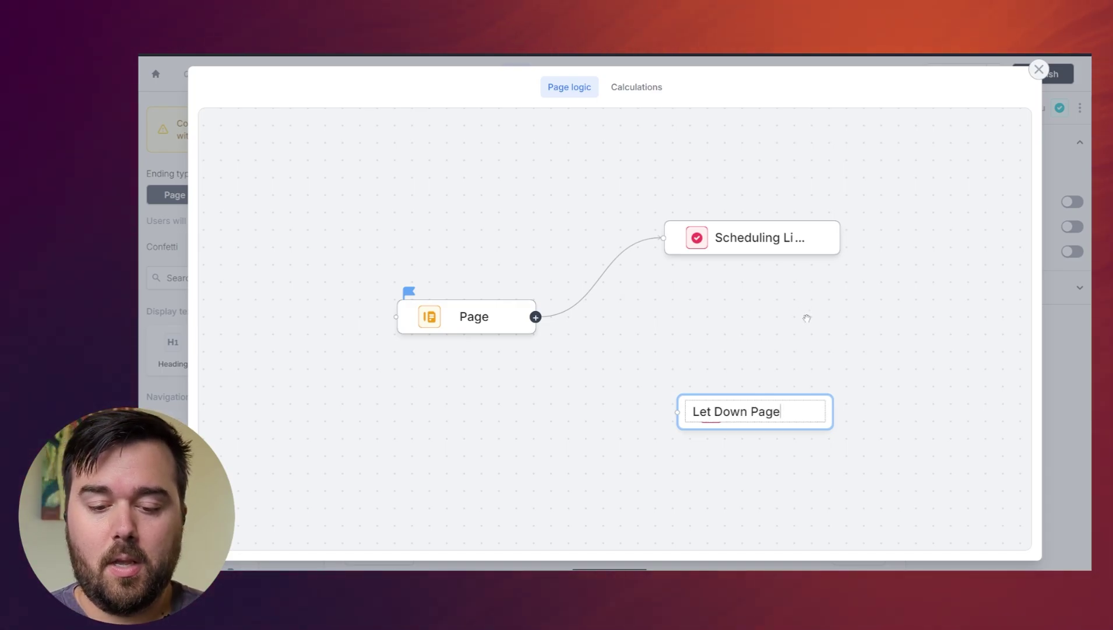
pyautogui.press('Return')
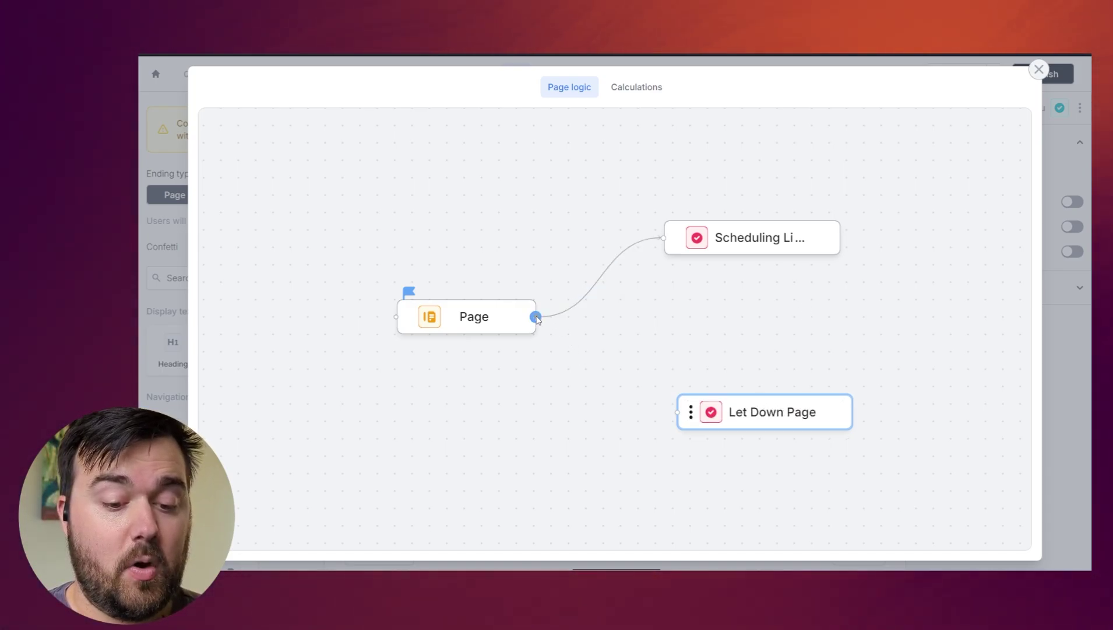
# - Connect Page to the Let Down Page ending and add a condition rule to that branch
pyautogui.moveTo(535, 317); pyautogui.dragTo(691, 411)
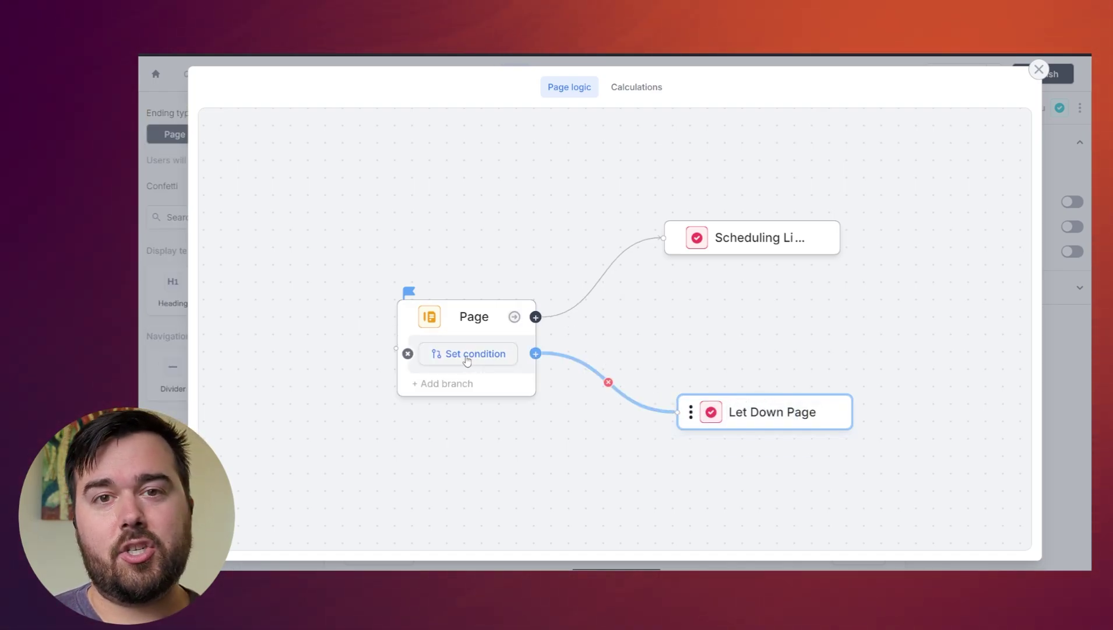
pyautogui.click(467, 361)
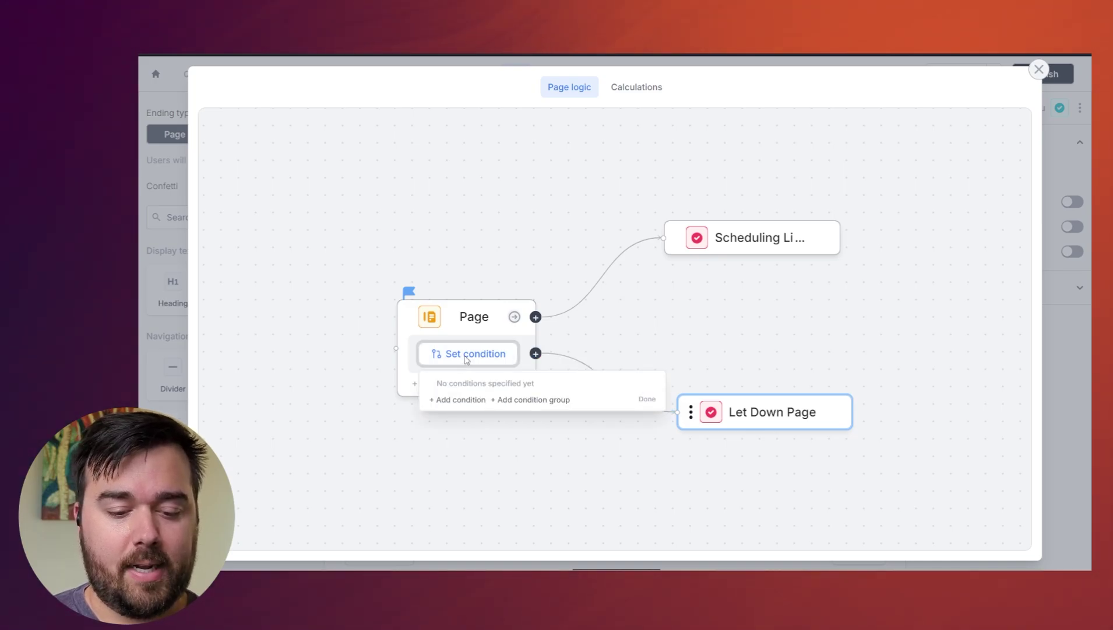
pyautogui.click(455, 345)
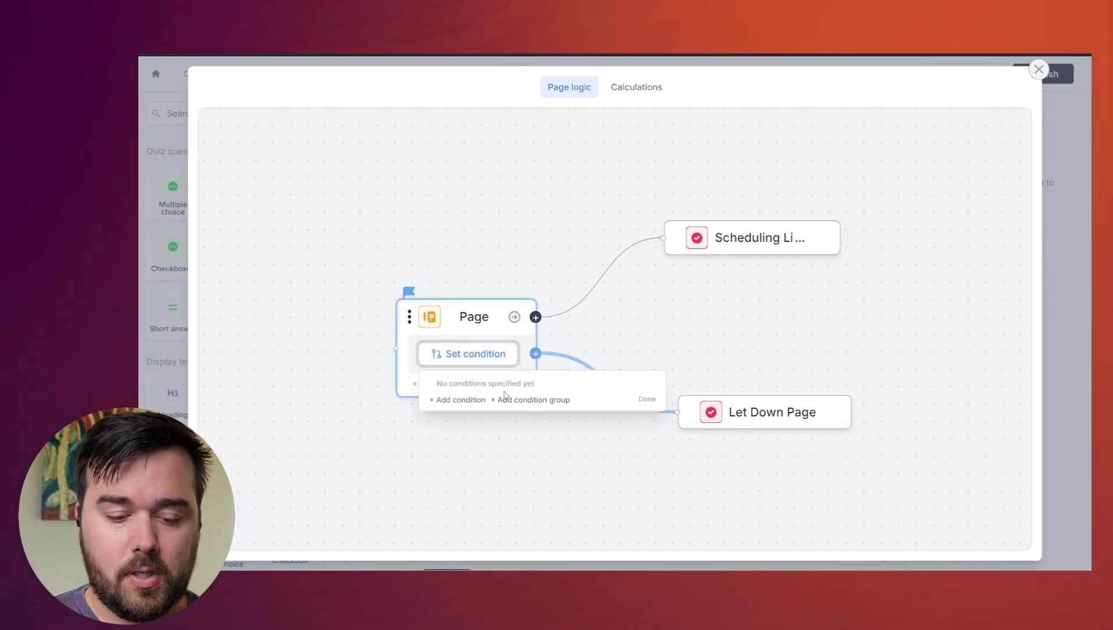
pyautogui.click(467, 402)
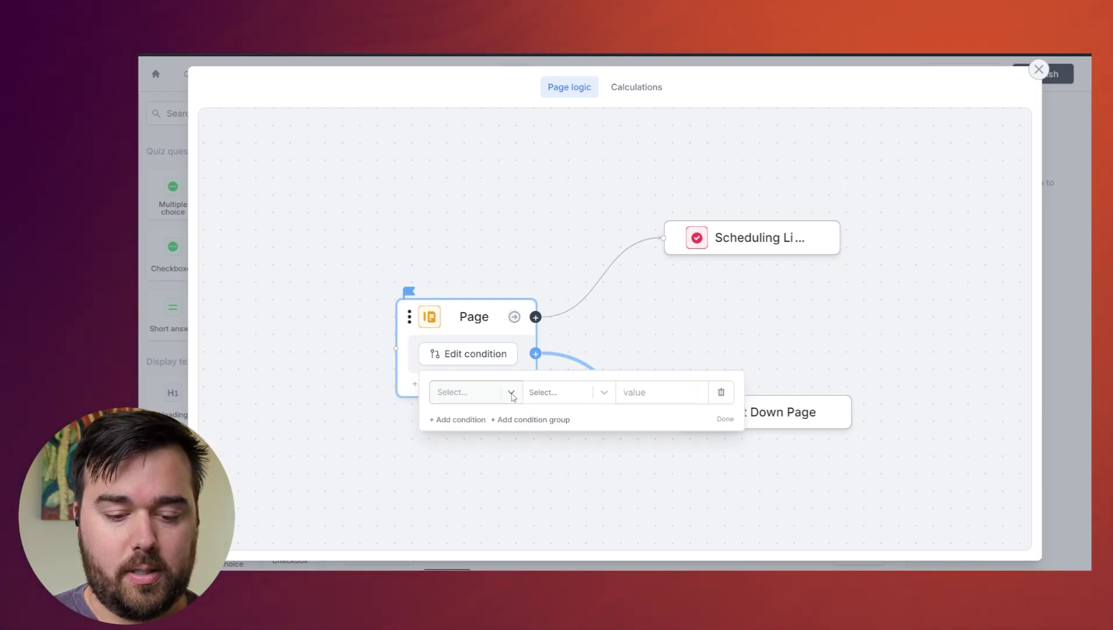
pyautogui.click(512, 396)
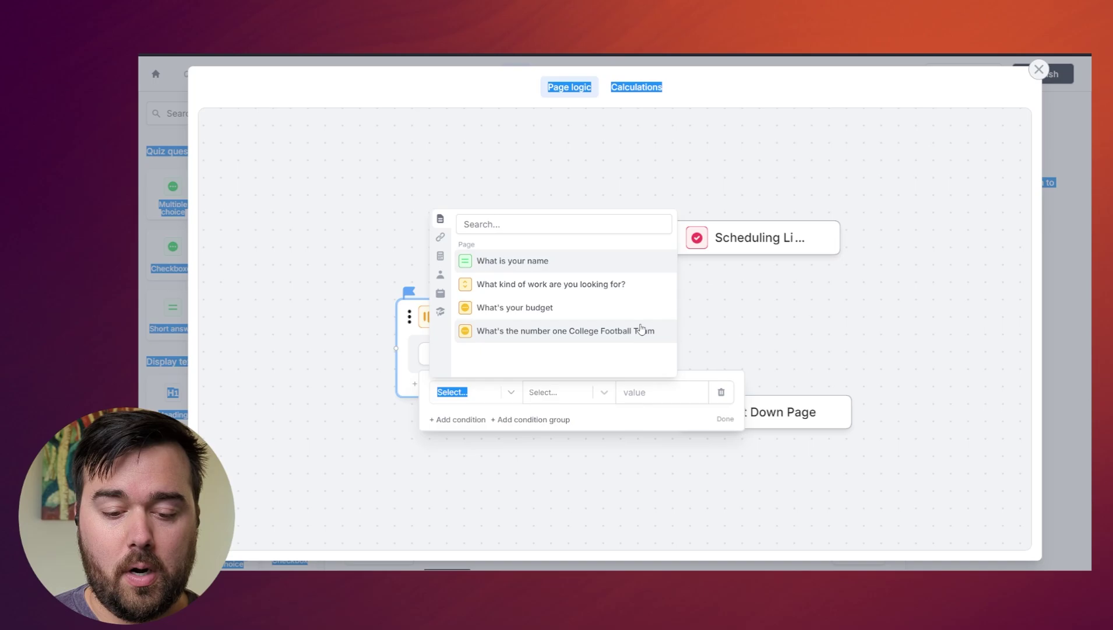
pyautogui.click(643, 328)
pyautogui.click(791, 337)
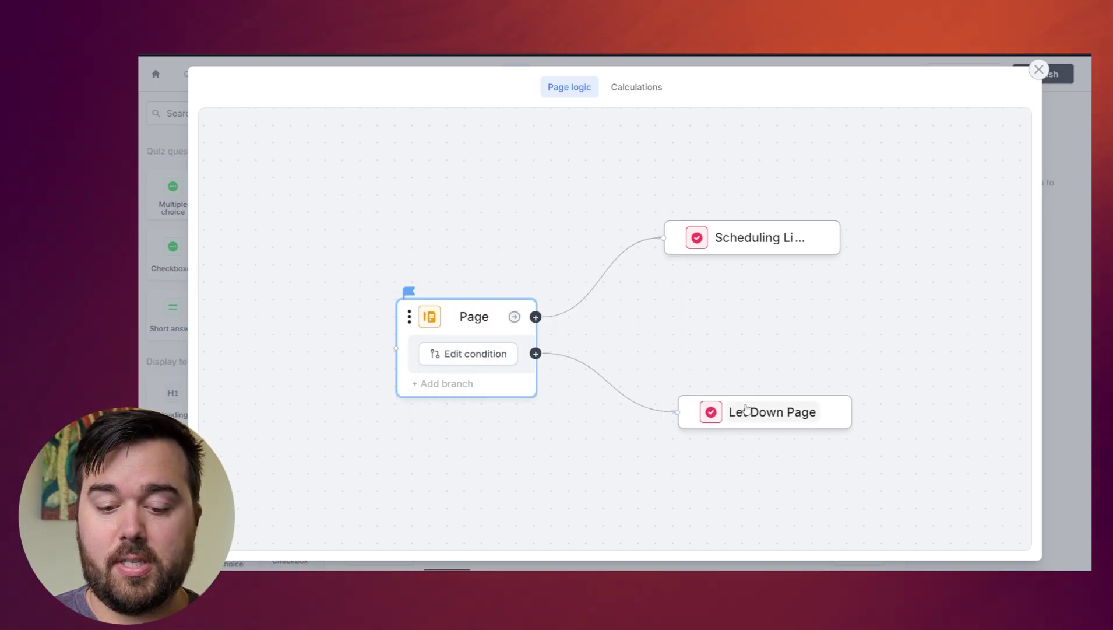
# - Set the Let Down branch condition to quiz Score less than 30
pyautogui.click(485, 353)
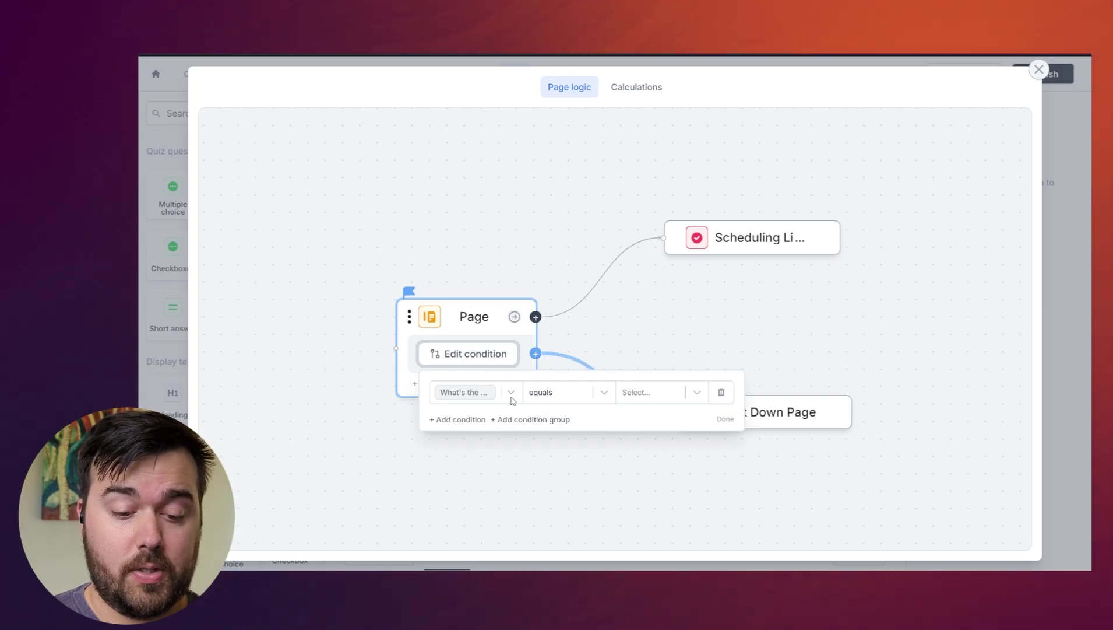
pyautogui.click(511, 394)
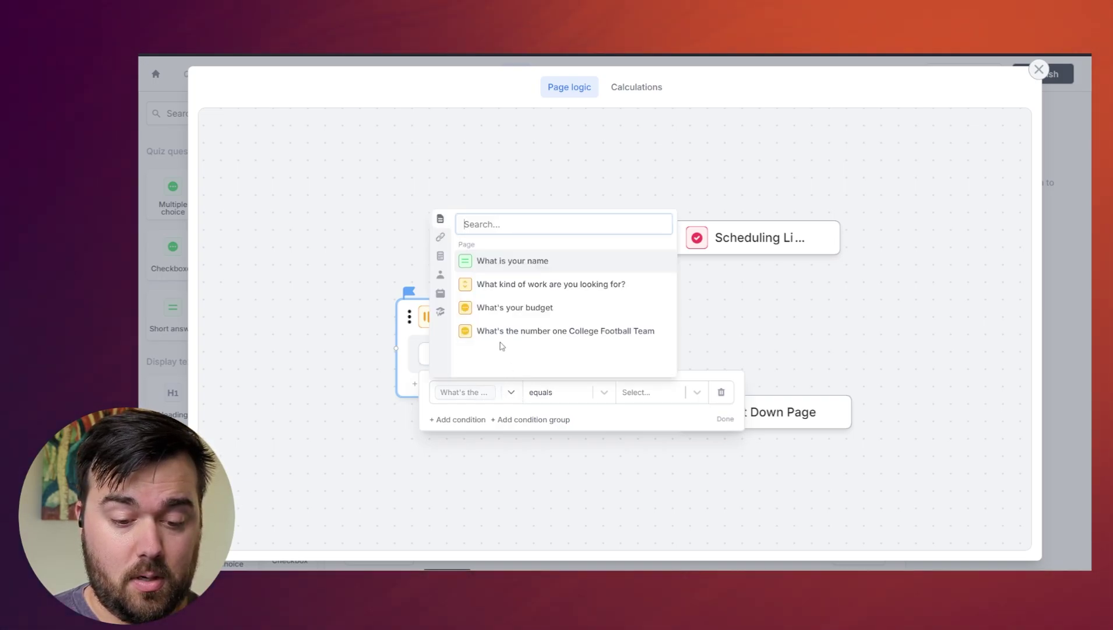
pyautogui.click(440, 313)
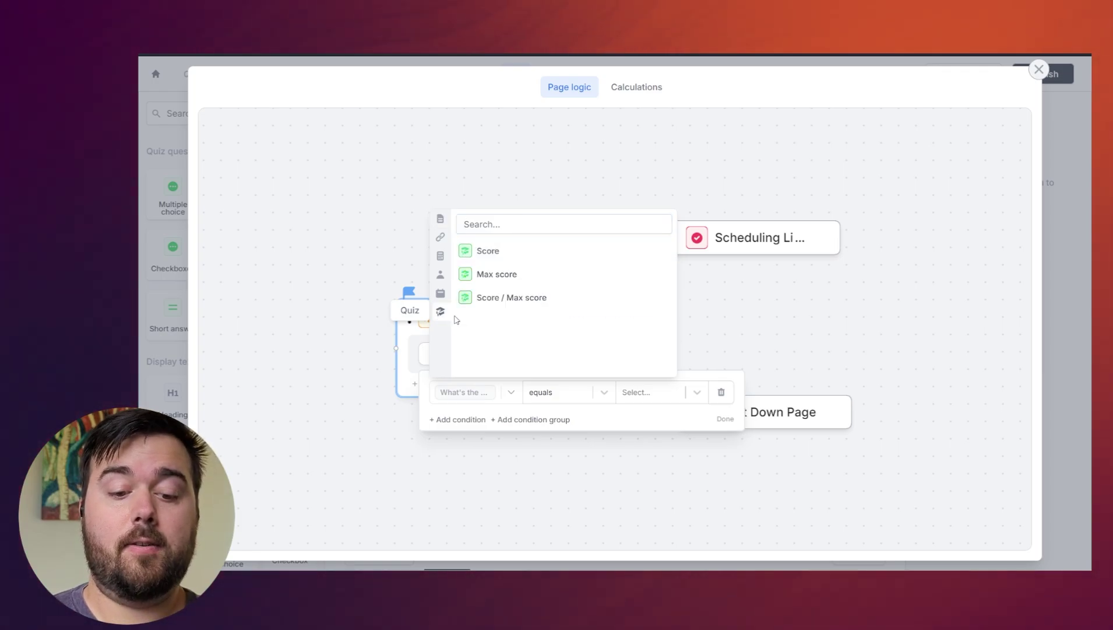
pyautogui.click(498, 302)
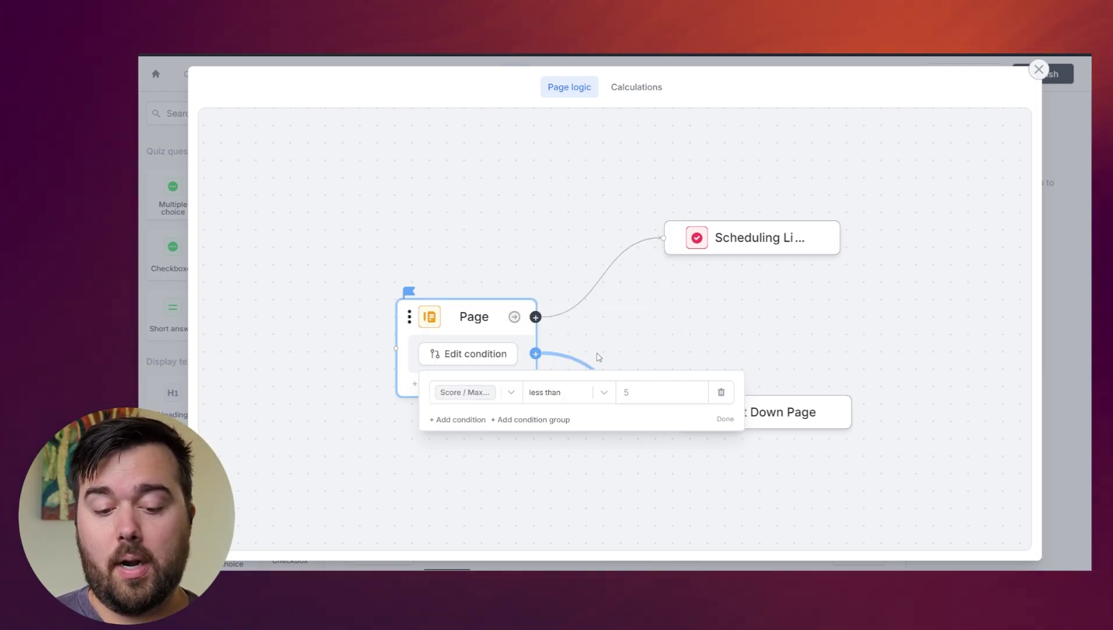
pyautogui.click(640, 396)
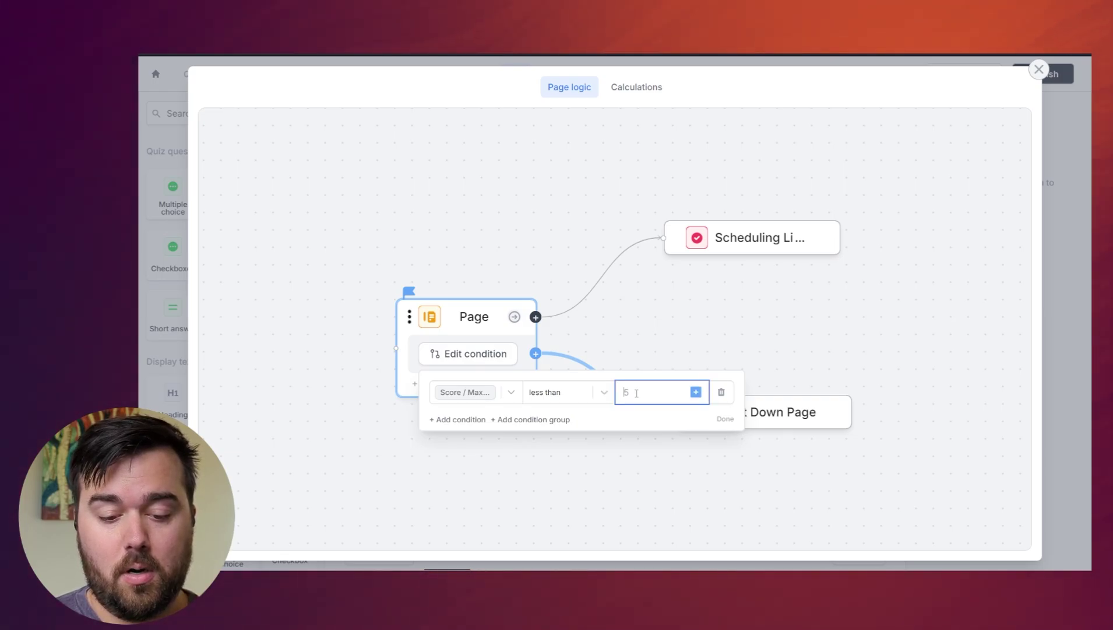
pyautogui.click(510, 393)
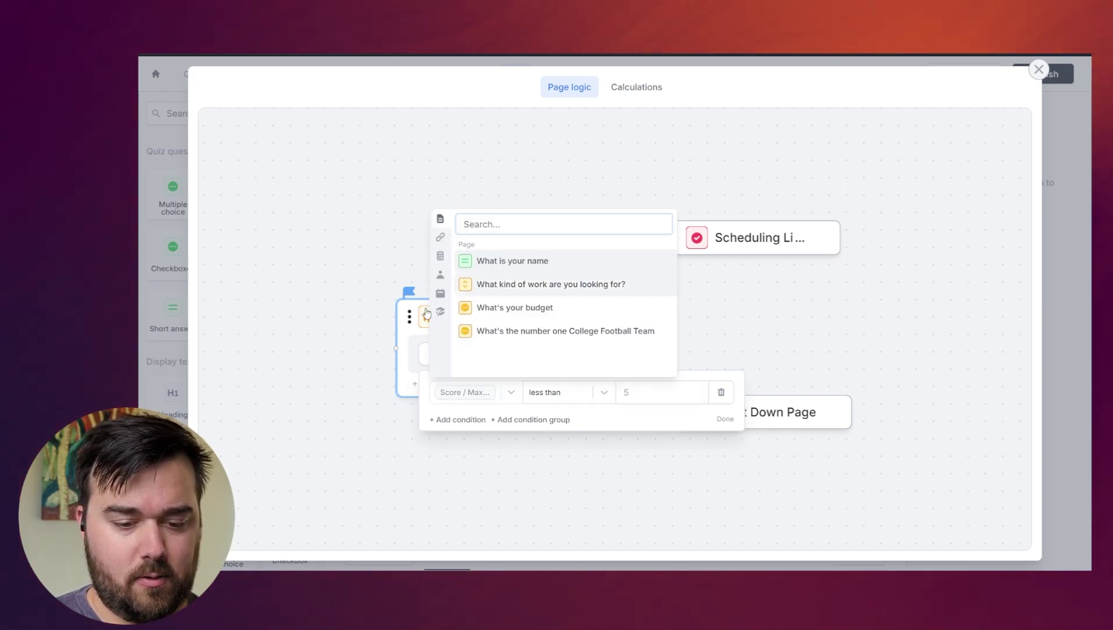
pyautogui.click(487, 250)
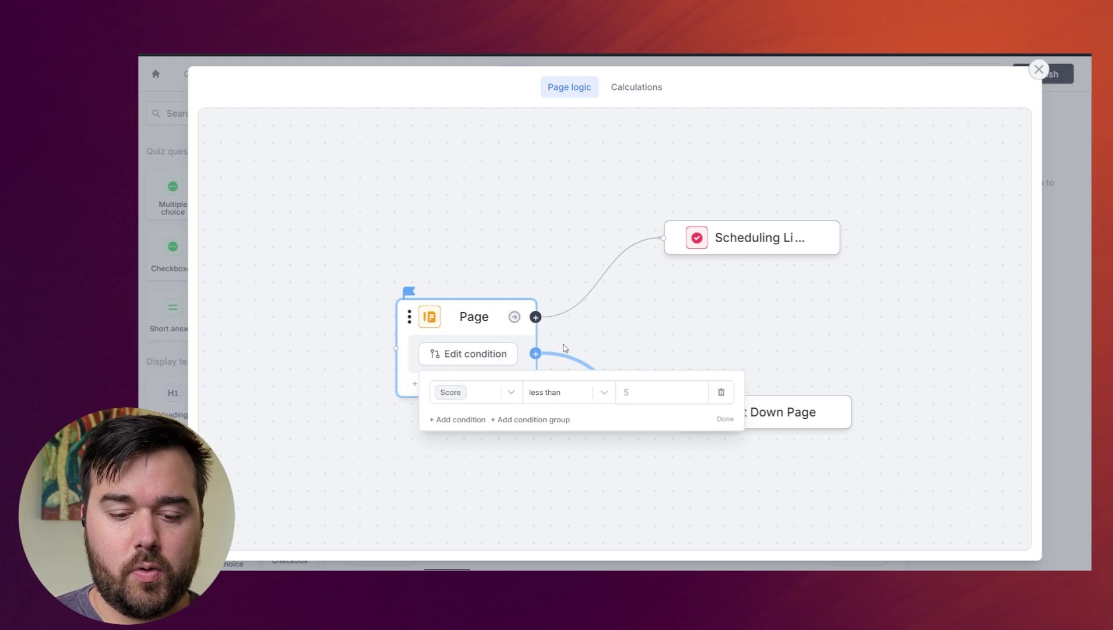
pyautogui.click(626, 391)
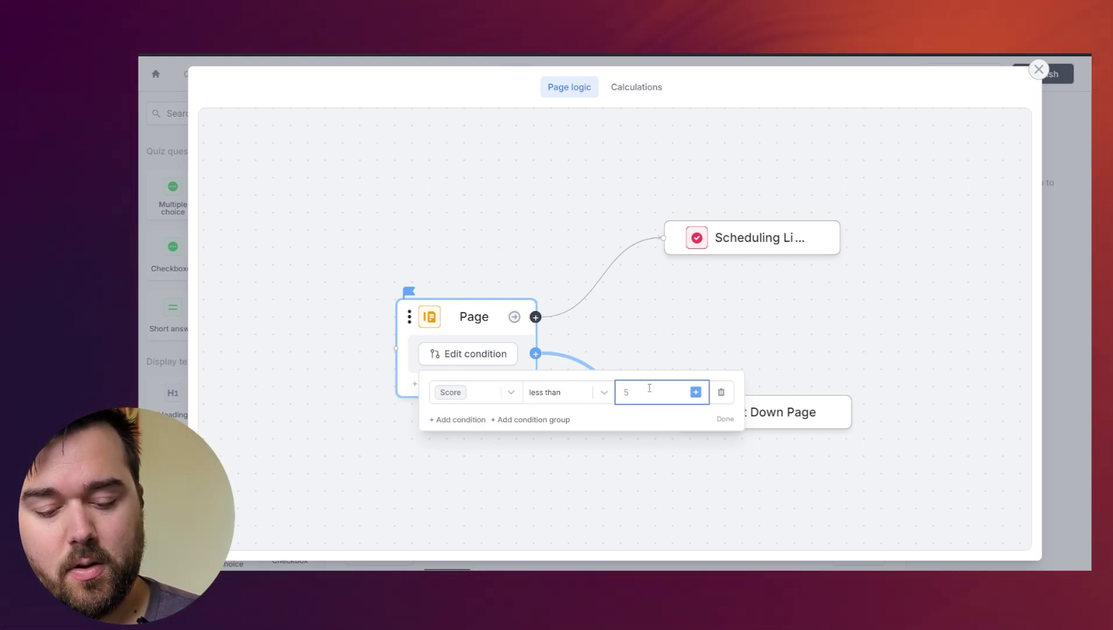
pyautogui.write('30')
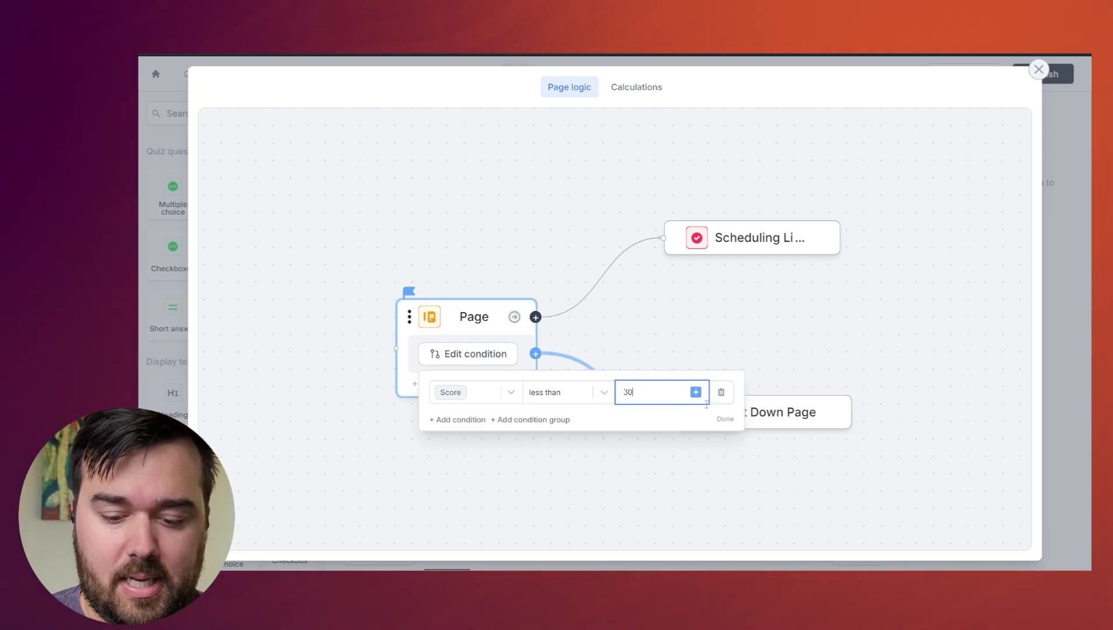
pyautogui.click(725, 420)
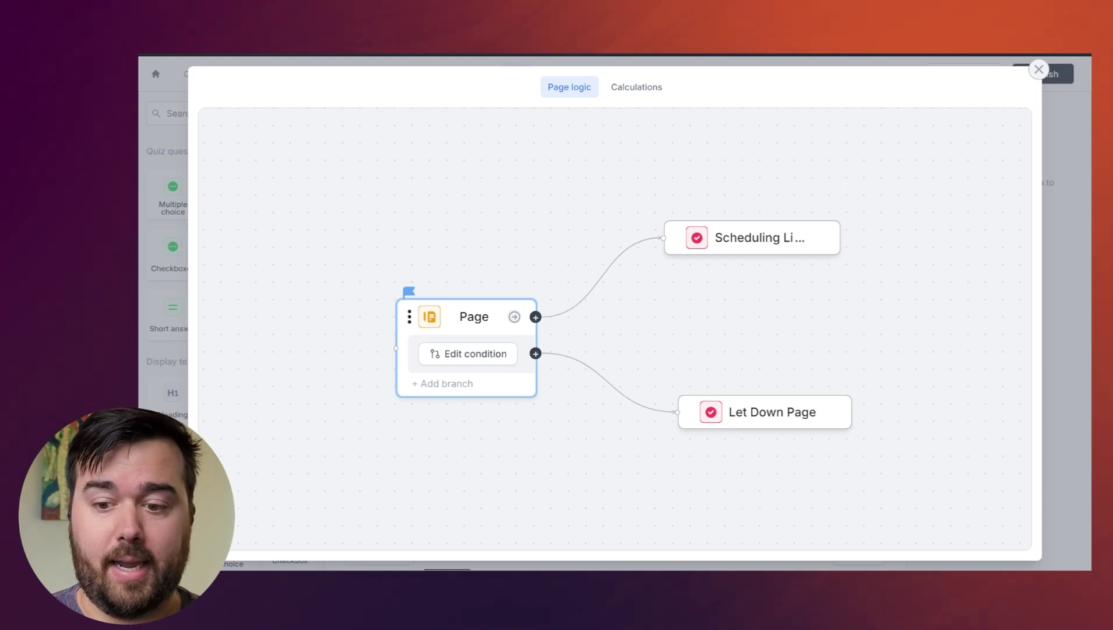
# - Copy the form's forms.fillout.com public link and load it in a new Firefox tab
pyautogui.click(1039, 69)
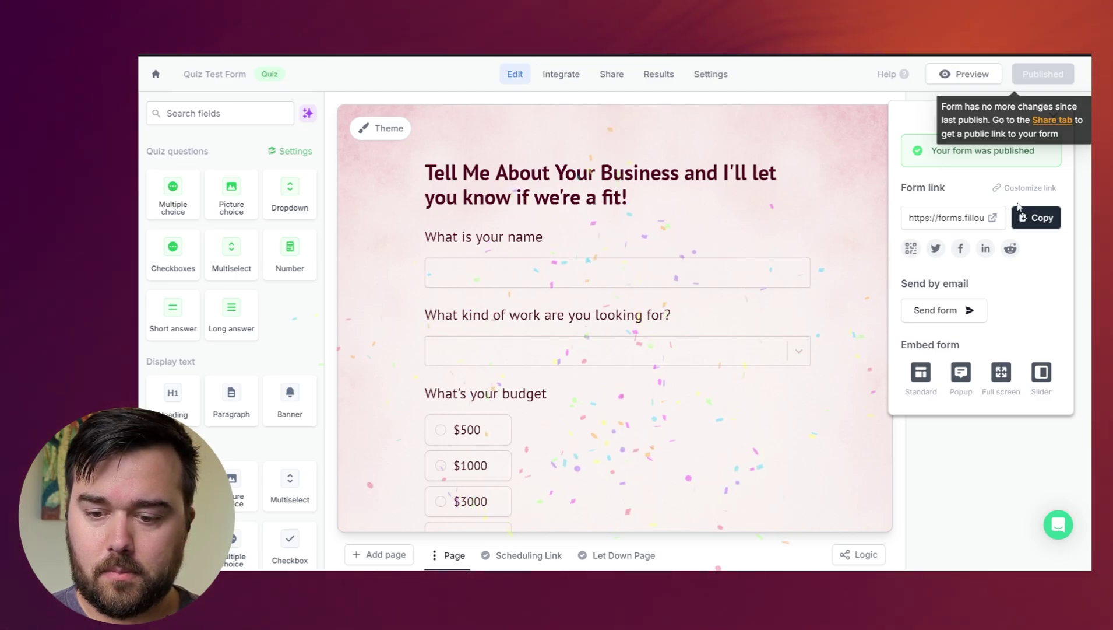
pyautogui.click(1037, 217)
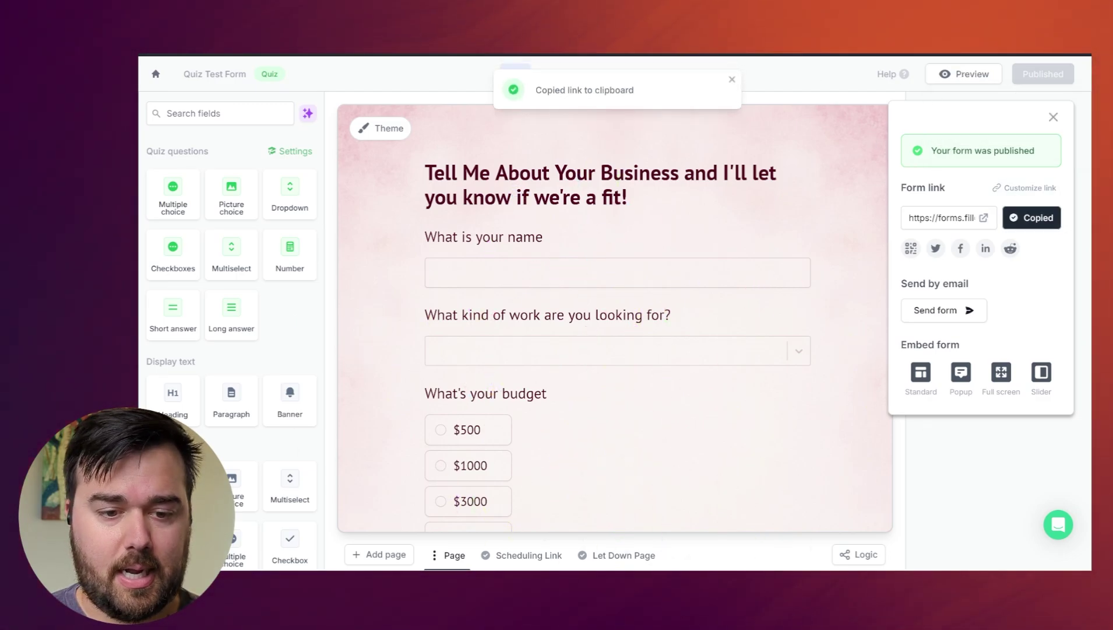
pyautogui.hotkey('ctrl', 'Tab')
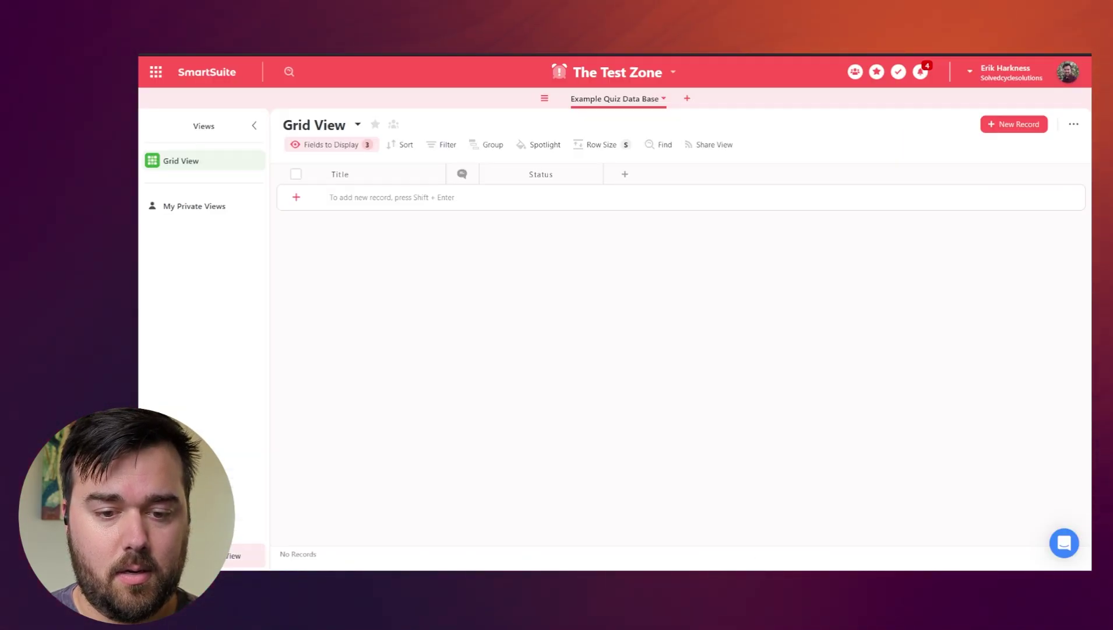
pyautogui.hotkey('ctrl', 't')
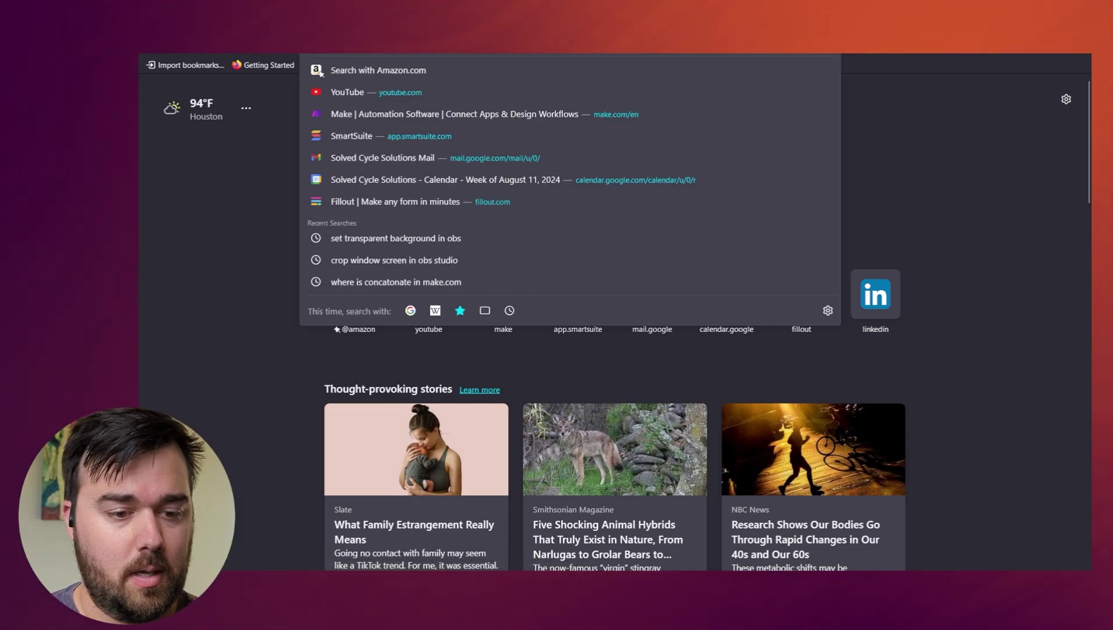
pyautogui.hotkey('ctrl', 'v')
pyautogui.press('Return')
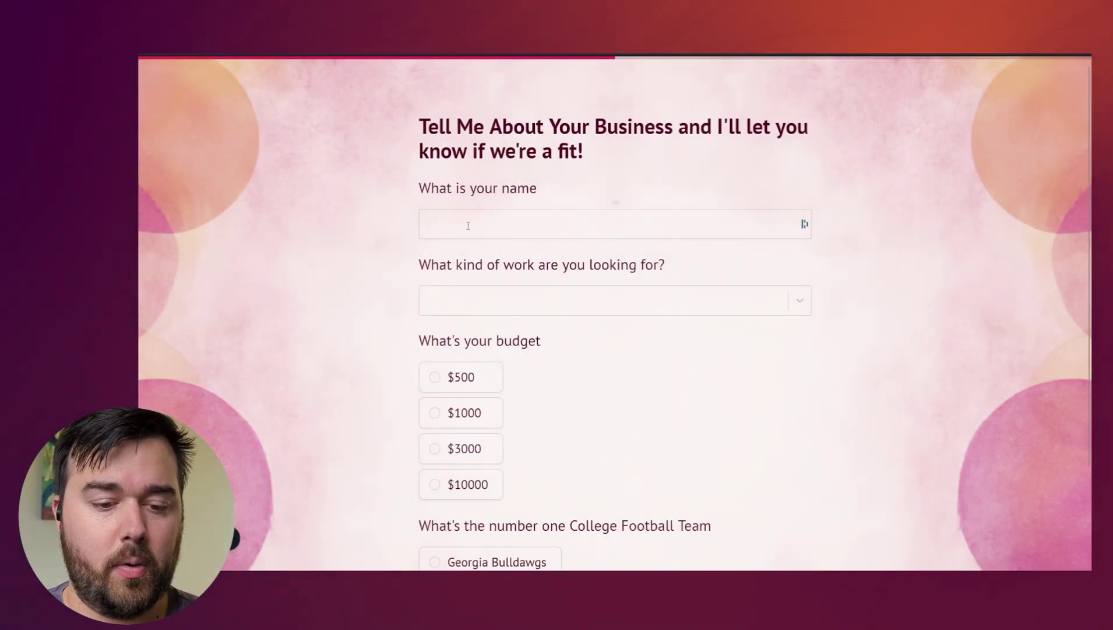
# - Enter the respondent's name and choose No Code Automations as the work type
pyautogui.click(468, 226)
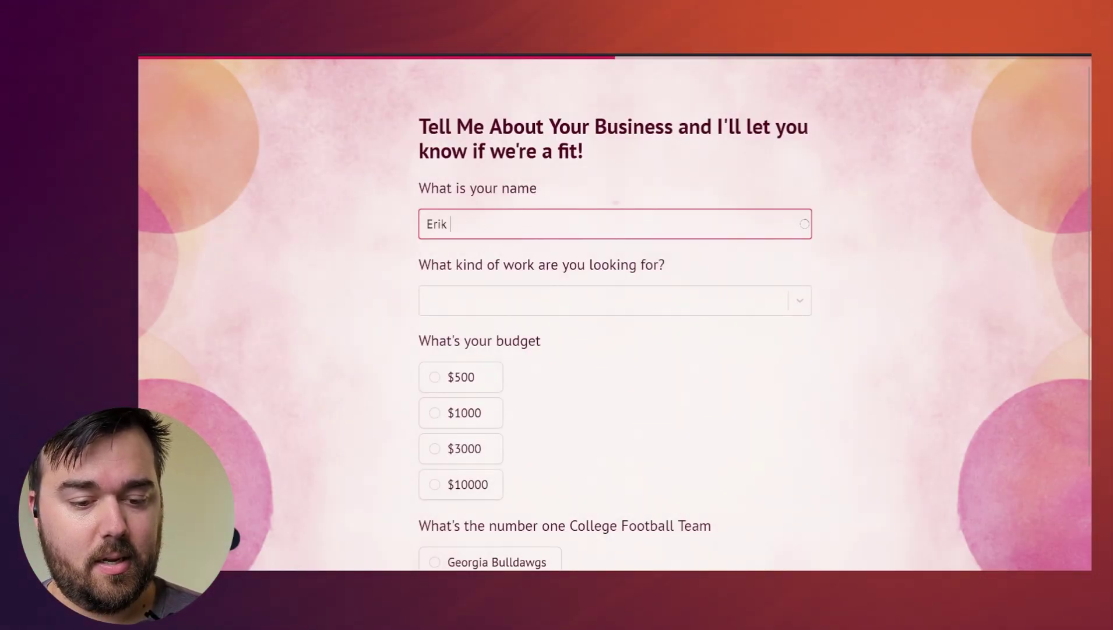
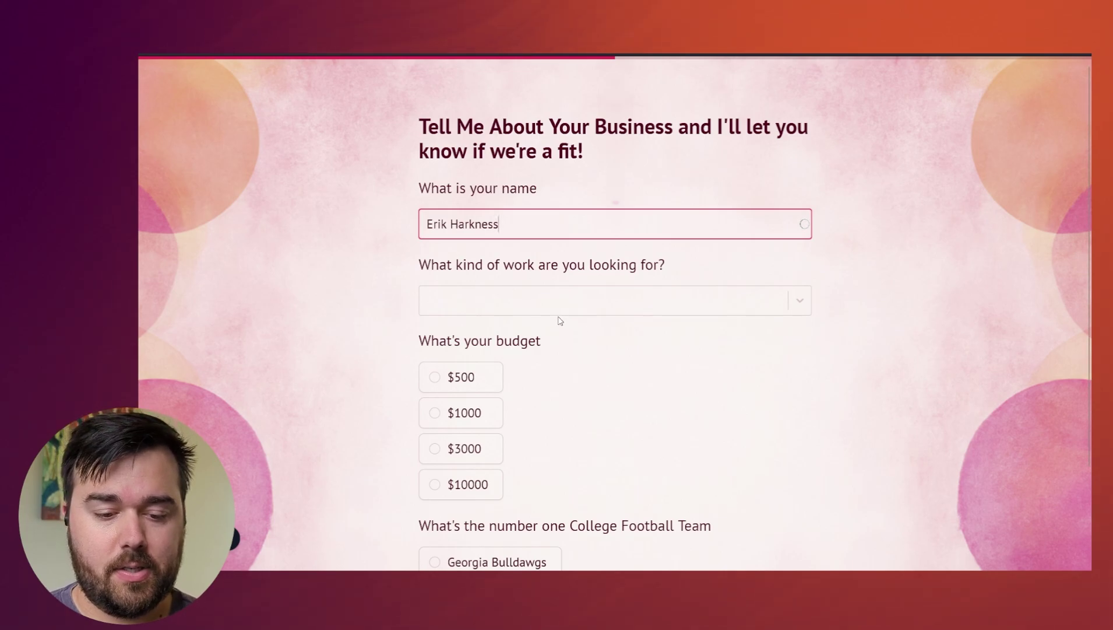
pyautogui.click(559, 307)
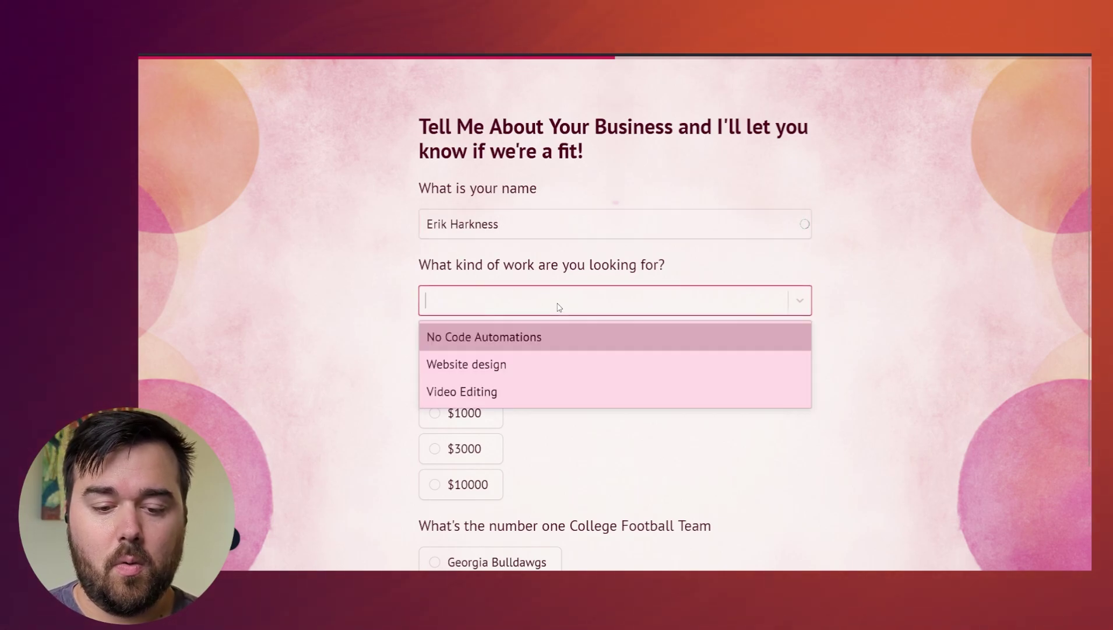
pyautogui.click(527, 338)
pyautogui.click(899, 387)
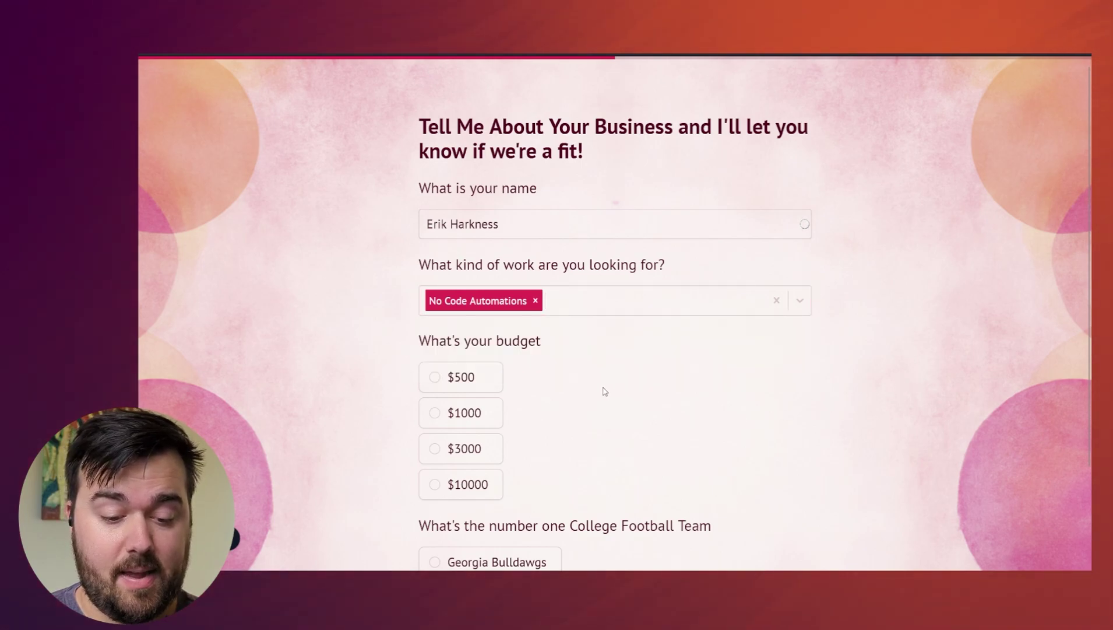
# - Select the $10000 budget and Georgia Bulldawgs, then check the answers for graded feedback
pyautogui.scroll(-1, 403, 373)
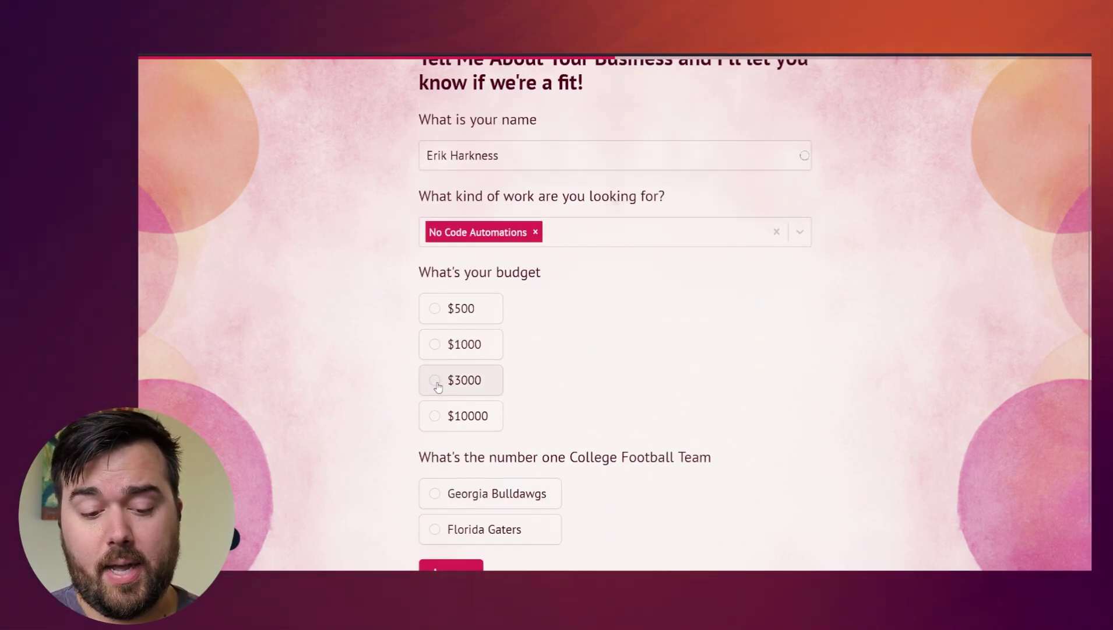
pyautogui.click(436, 416)
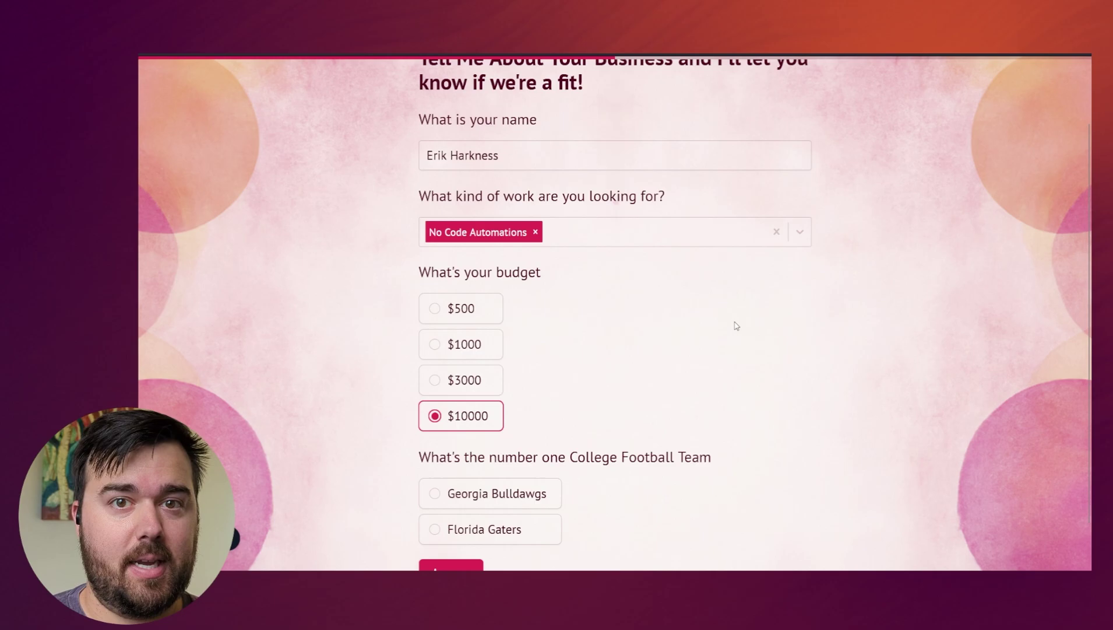
pyautogui.scroll(-1, 705, 327)
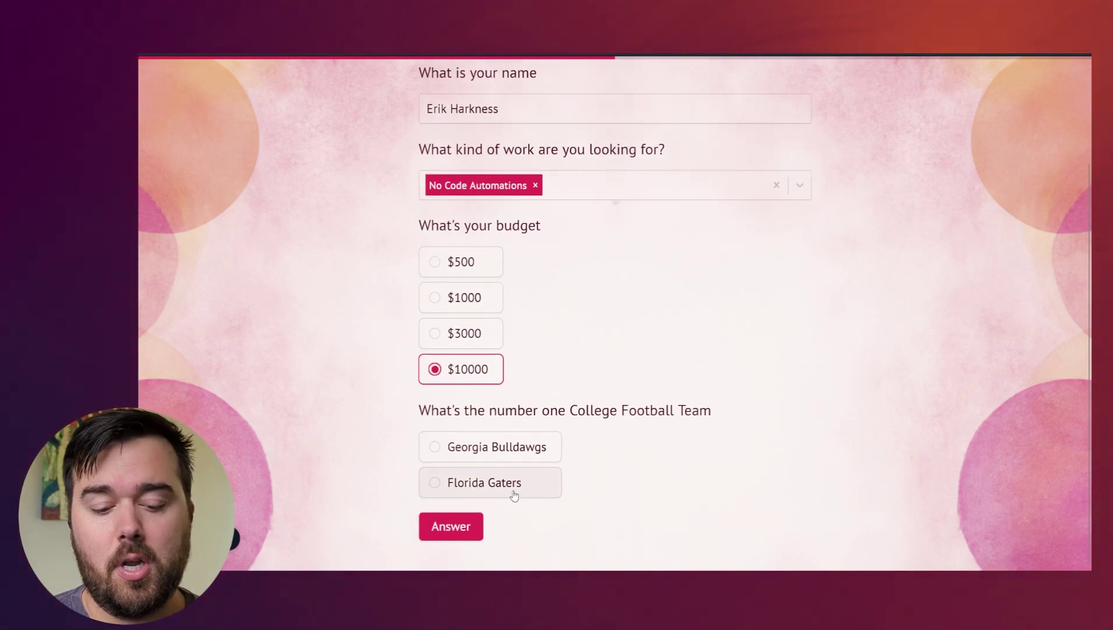
pyautogui.click(491, 453)
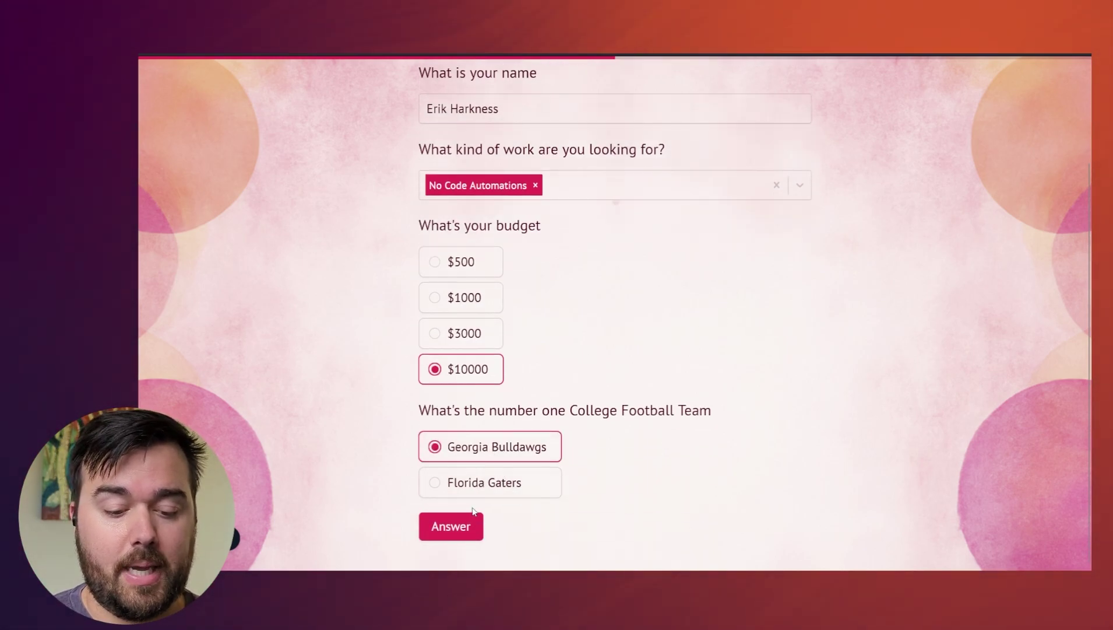
pyautogui.click(462, 527)
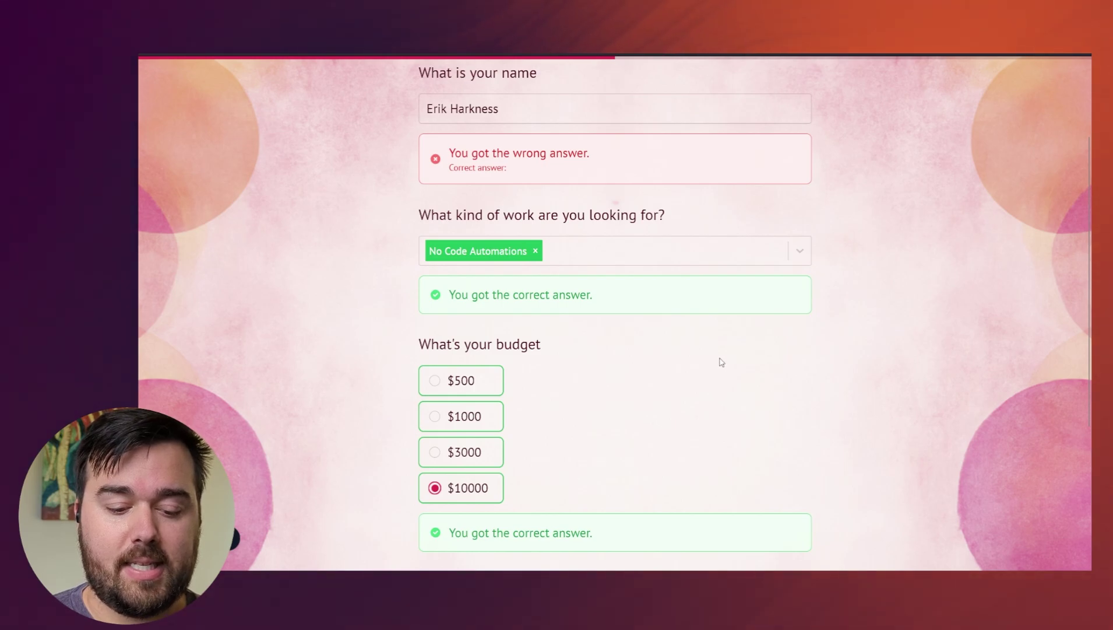
pyautogui.scroll(2, 770, 384)
pyautogui.scroll(-5, 769, 385)
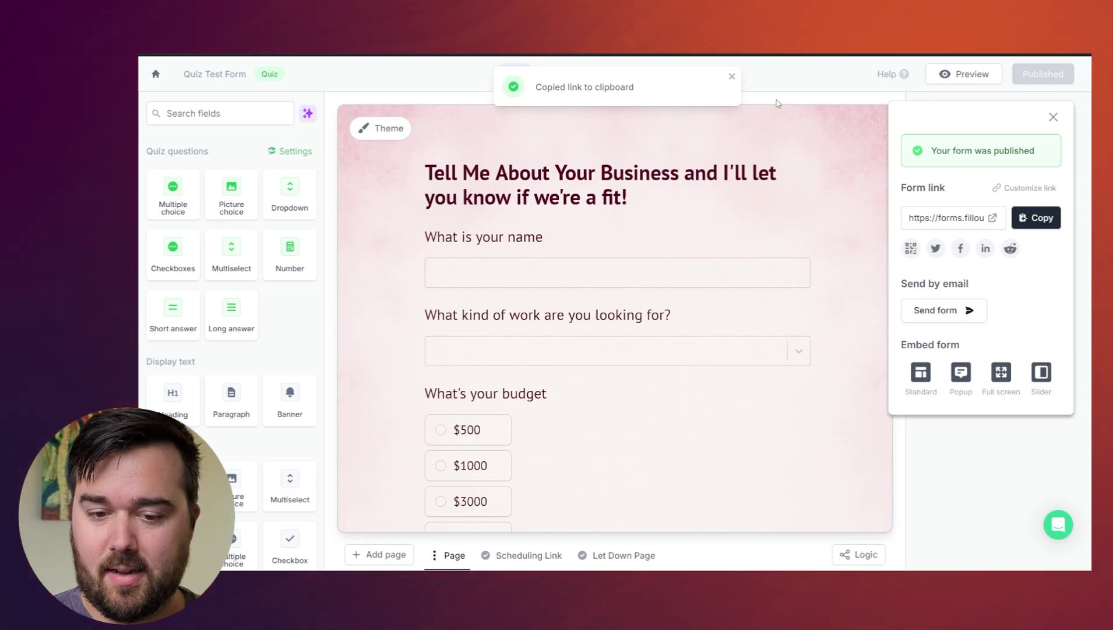
# - Dismiss the link-copied notice and view Settings > Quiz mode with its answer key
pyautogui.click(733, 77)
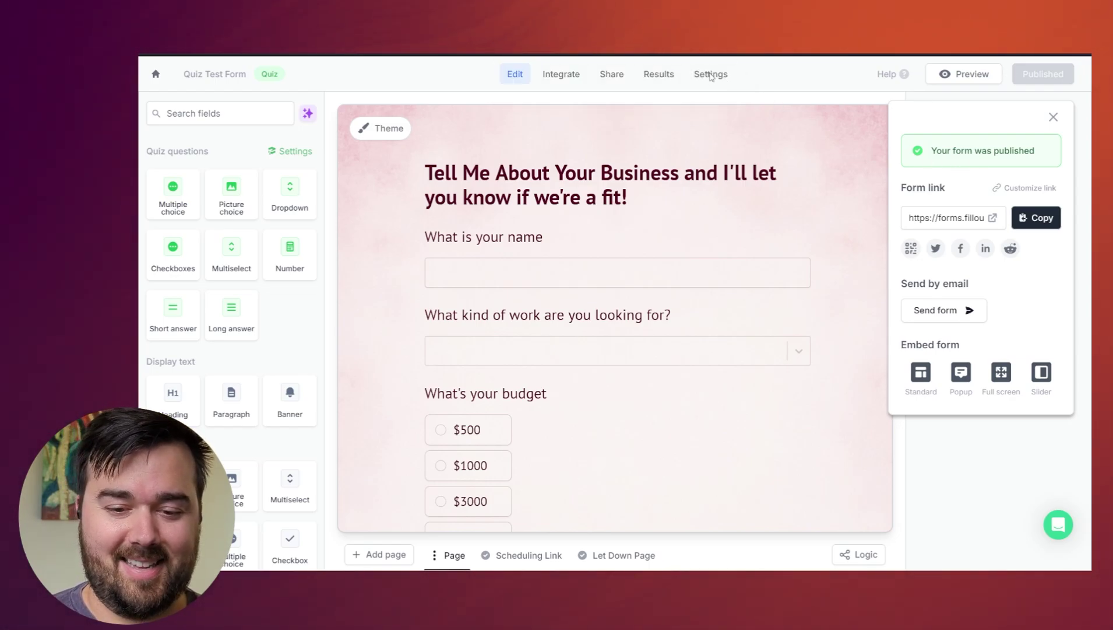
pyautogui.click(721, 75)
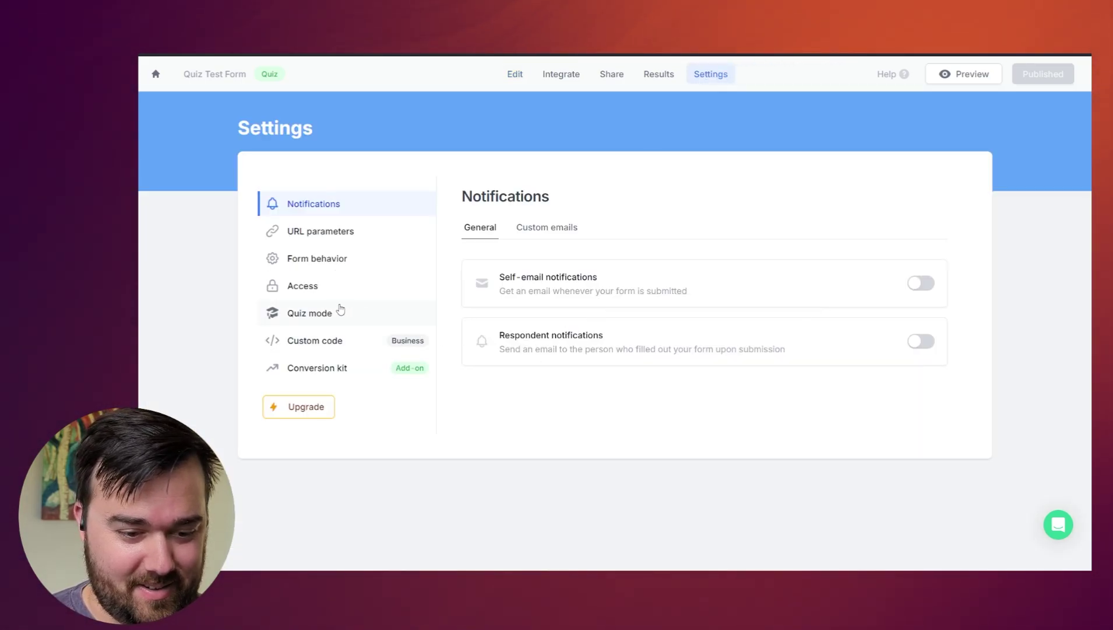
pyautogui.click(321, 313)
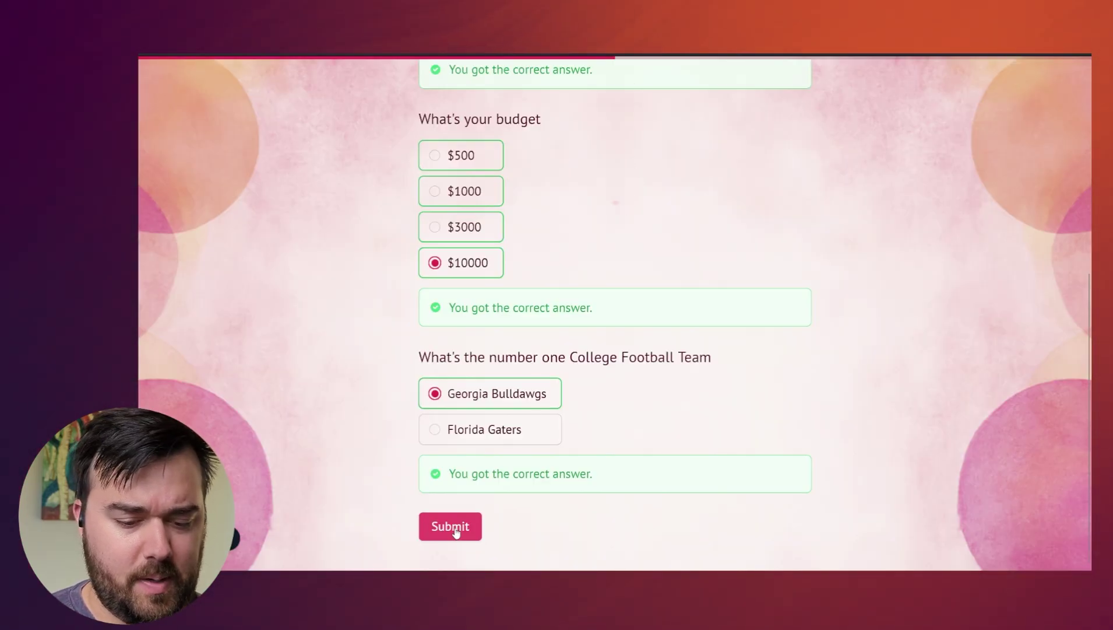
# - Submit the answered quiz and scroll through the landing page
pyautogui.click(452, 526)
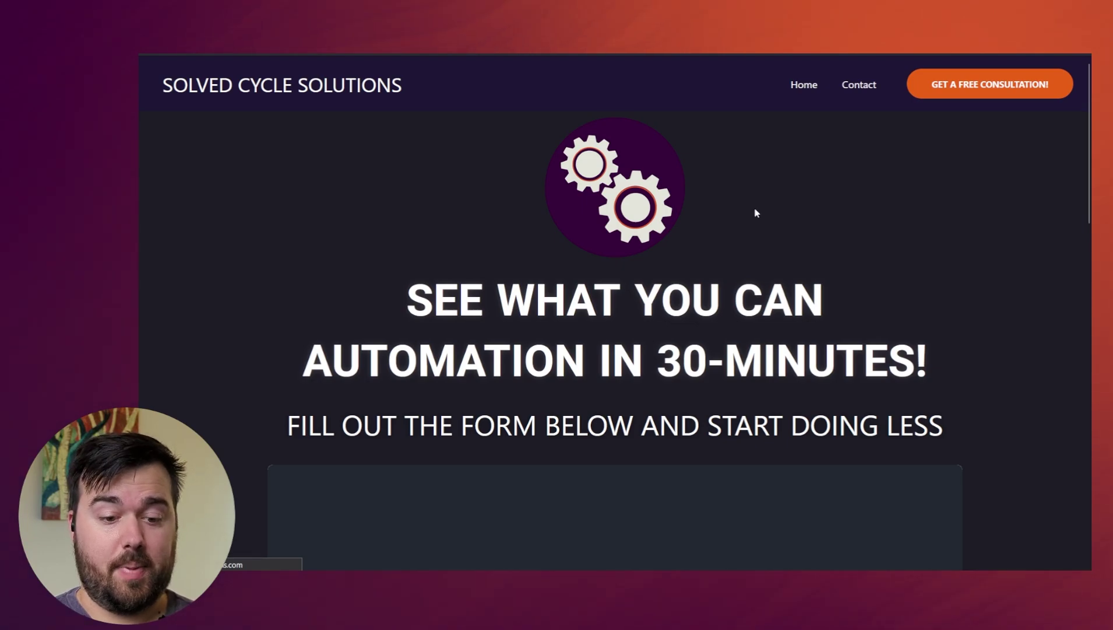
pyautogui.scroll(-7, 719, 268)
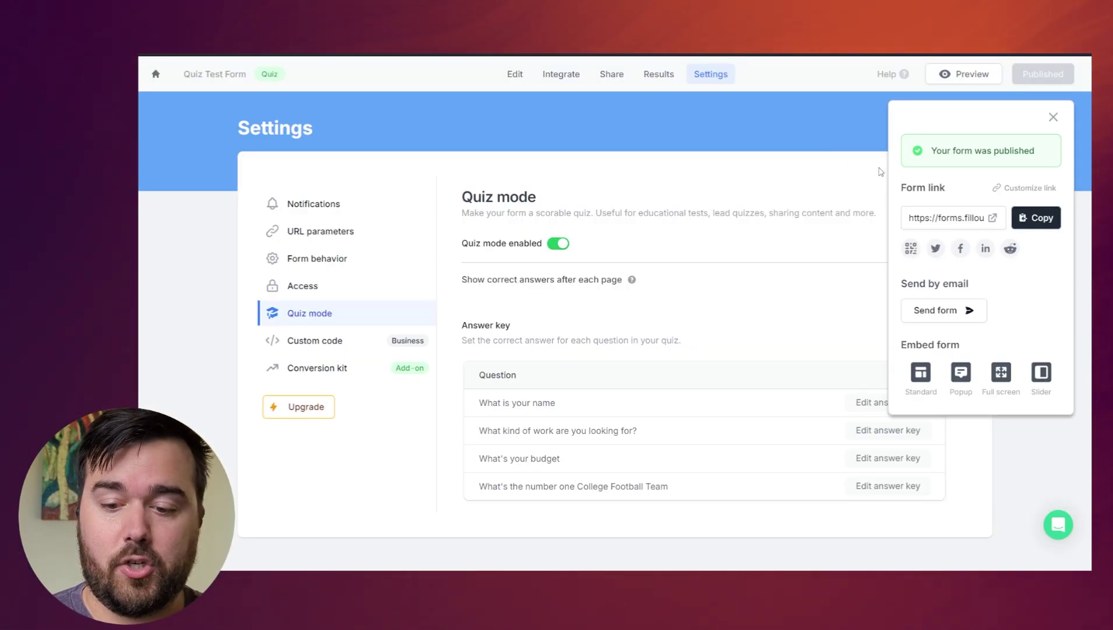
# - Copy the published form link and load a blank copy of the quiz in a new tab
pyautogui.click(1033, 217)
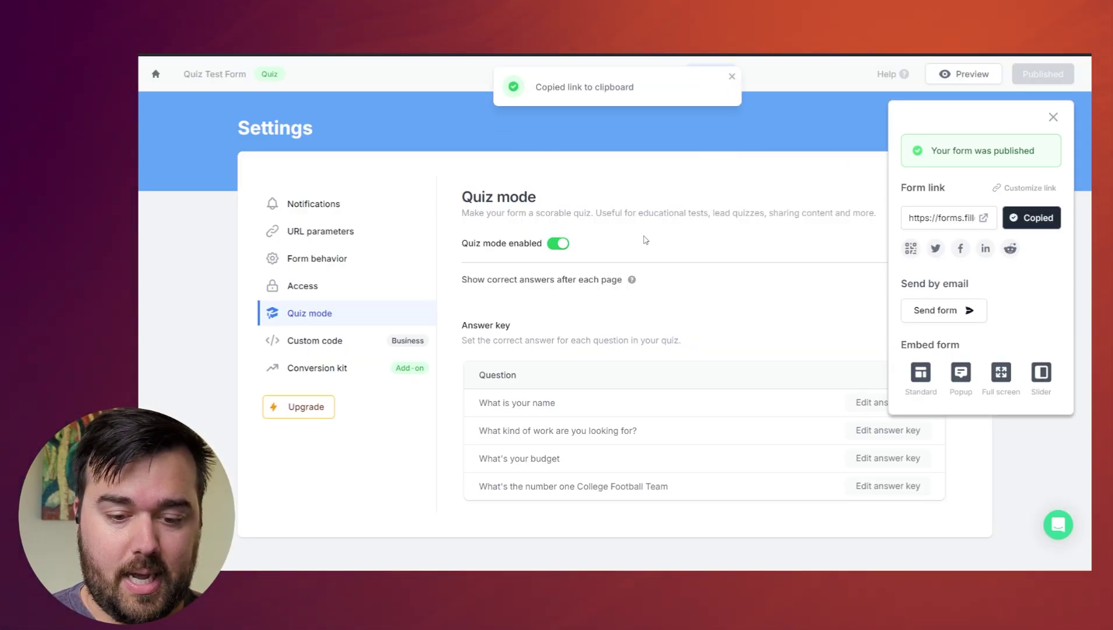
pyautogui.click(666, 234)
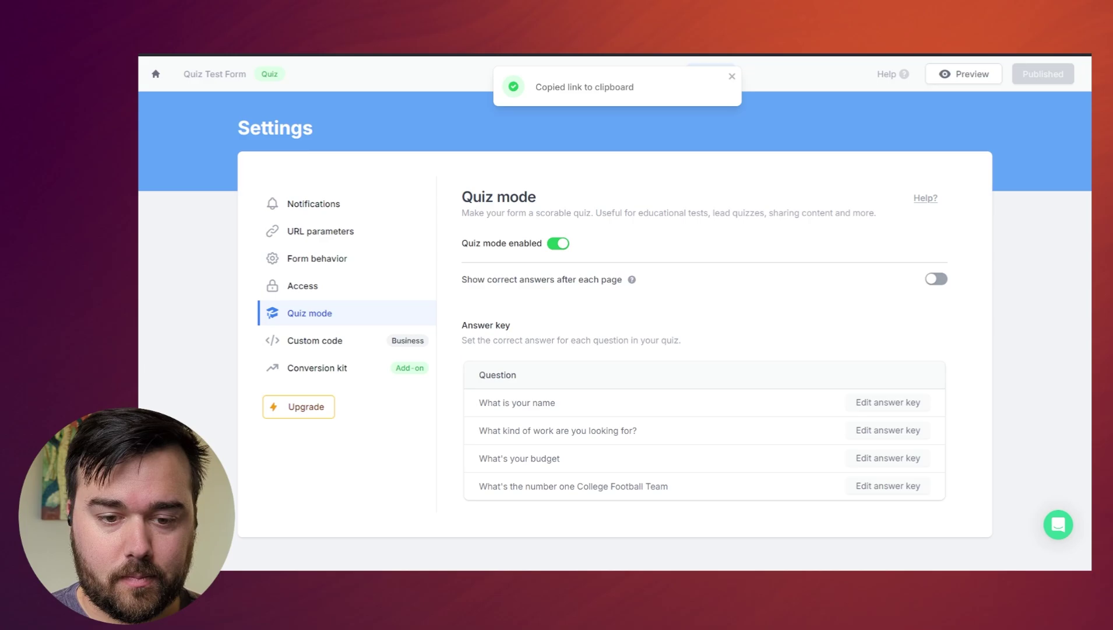
pyautogui.hotkey('ctrl', 't')
pyautogui.hotkey('ctrl', 'v')
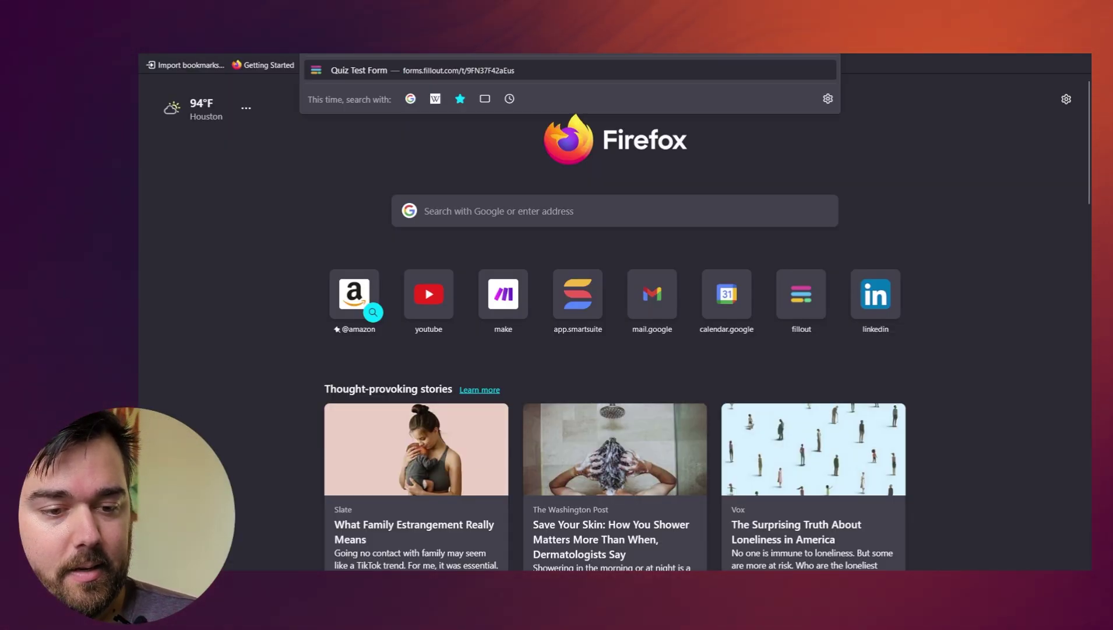
pyautogui.press('Return')
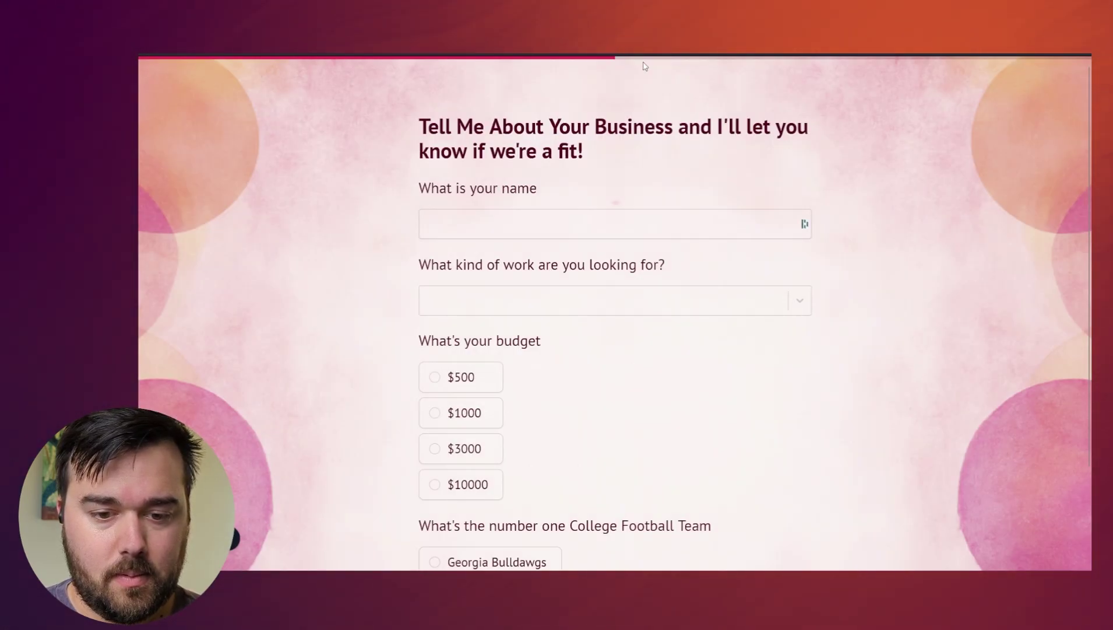
# - Fill the name question and choose Video Editing as the work type
pyautogui.click(543, 223)
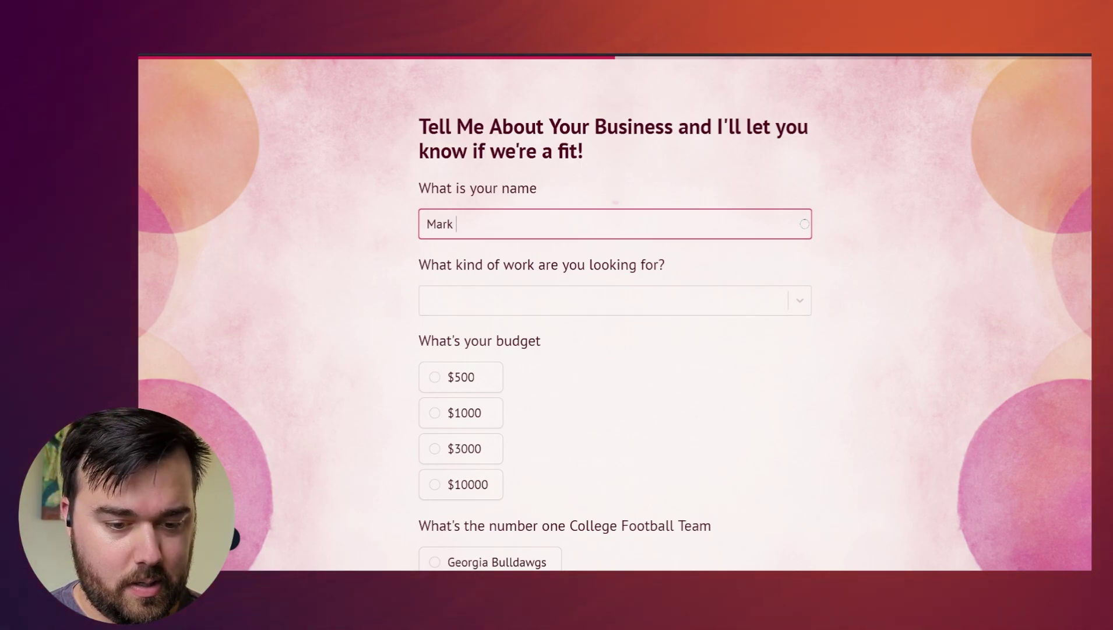
pyautogui.press('Tab')
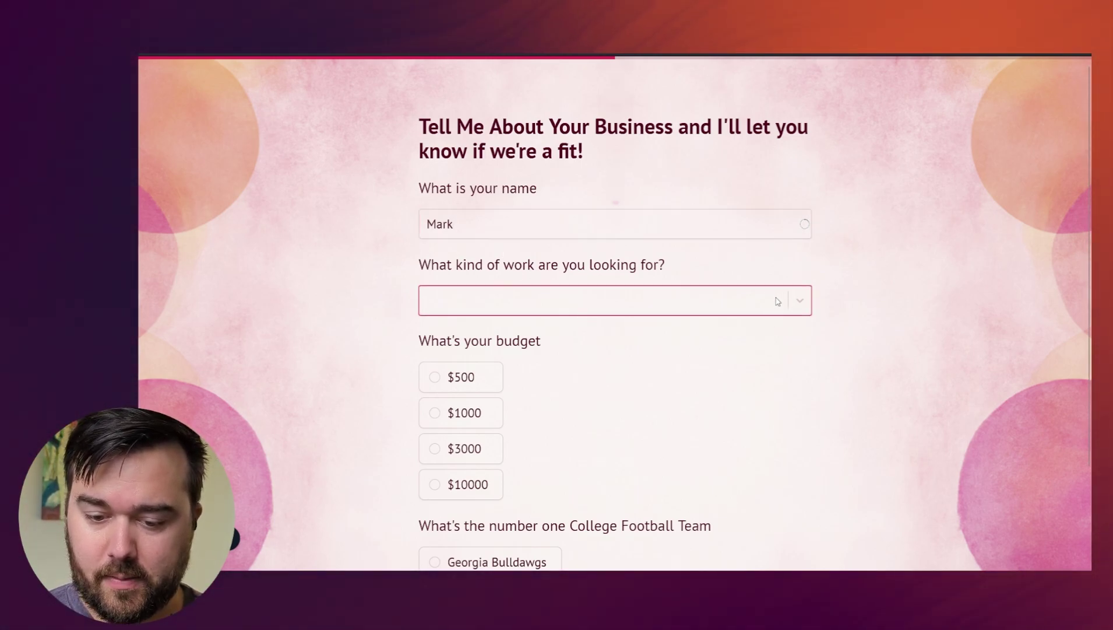
pyautogui.click(778, 301)
pyautogui.click(541, 391)
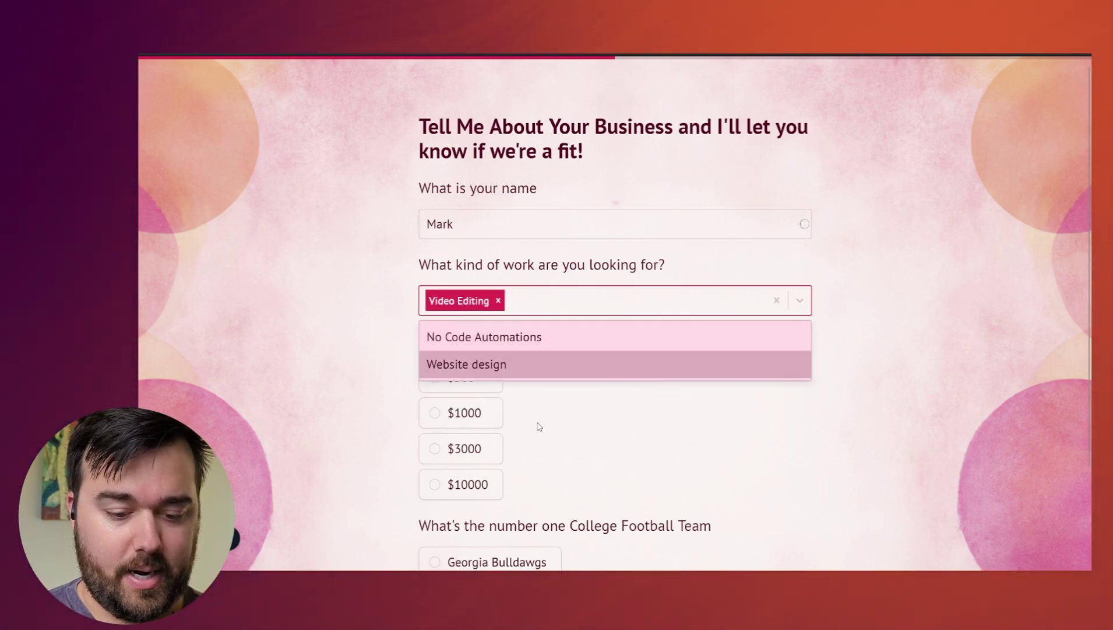
pyautogui.click(539, 427)
# - Pick $500 and Florida Gaters, submit to reach the let-down ending, then view Results
pyautogui.click(463, 376)
pyautogui.scroll(-2, 606, 401)
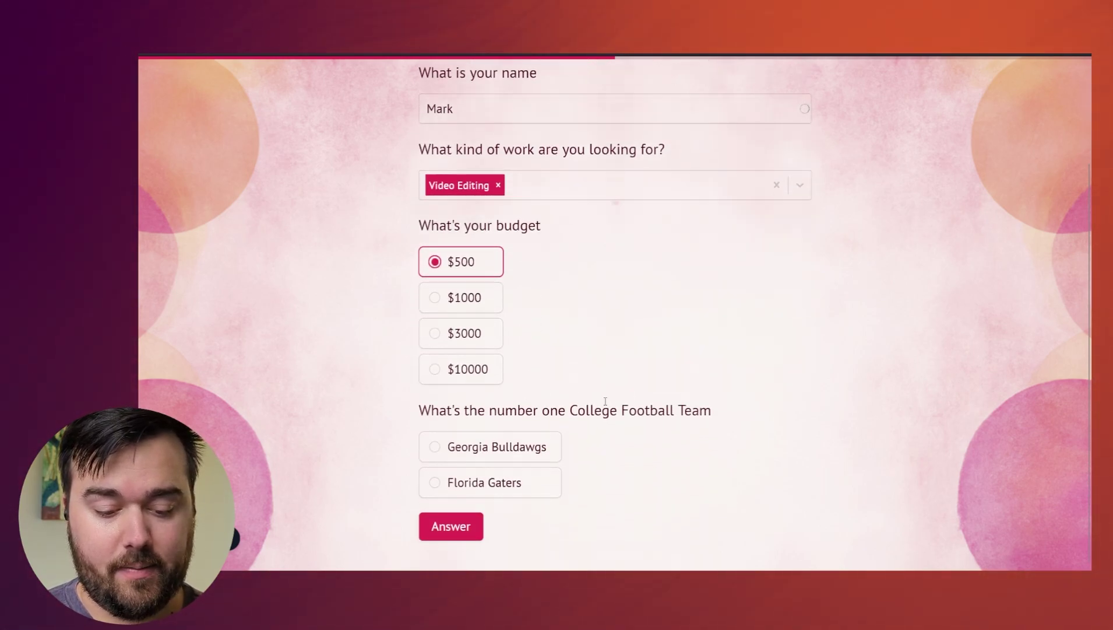
pyautogui.click(435, 482)
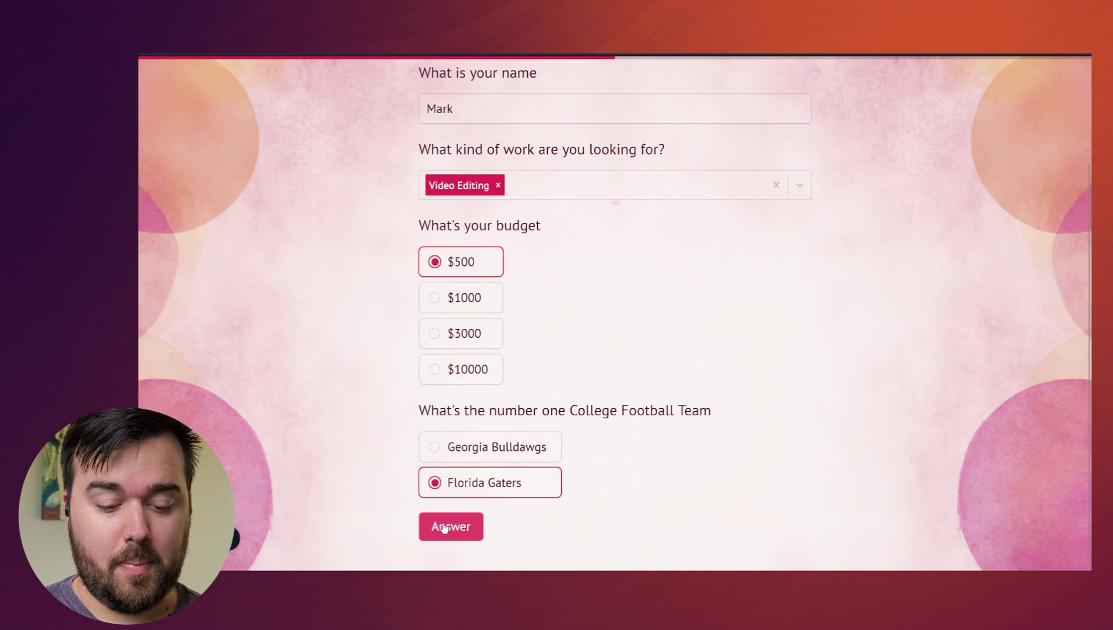
pyautogui.click(446, 528)
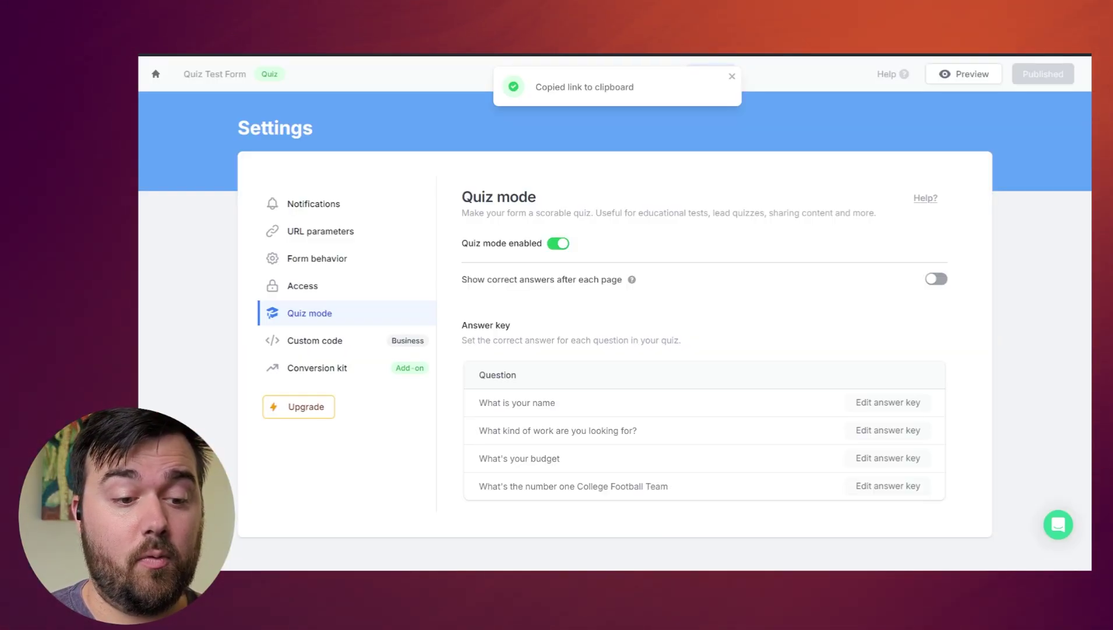
pyautogui.click(732, 76)
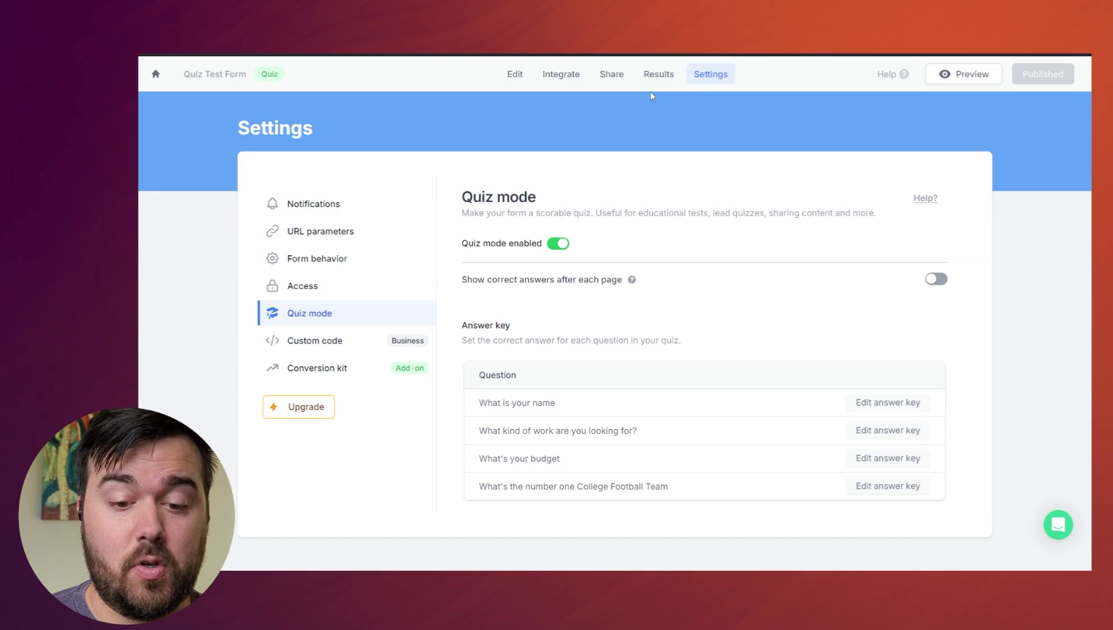
pyautogui.click(655, 78)
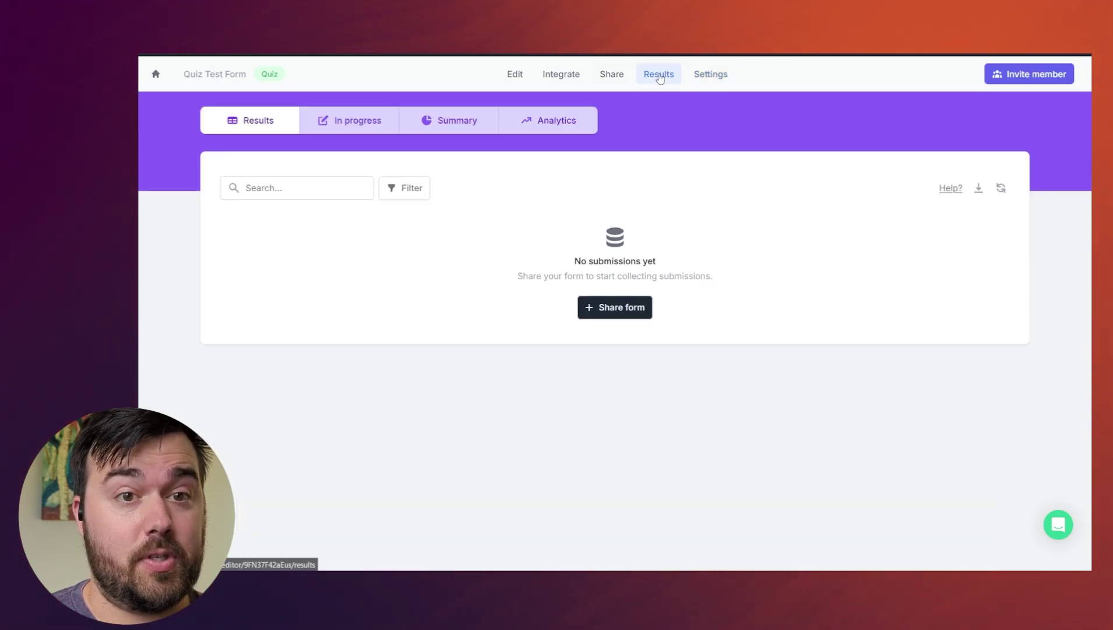